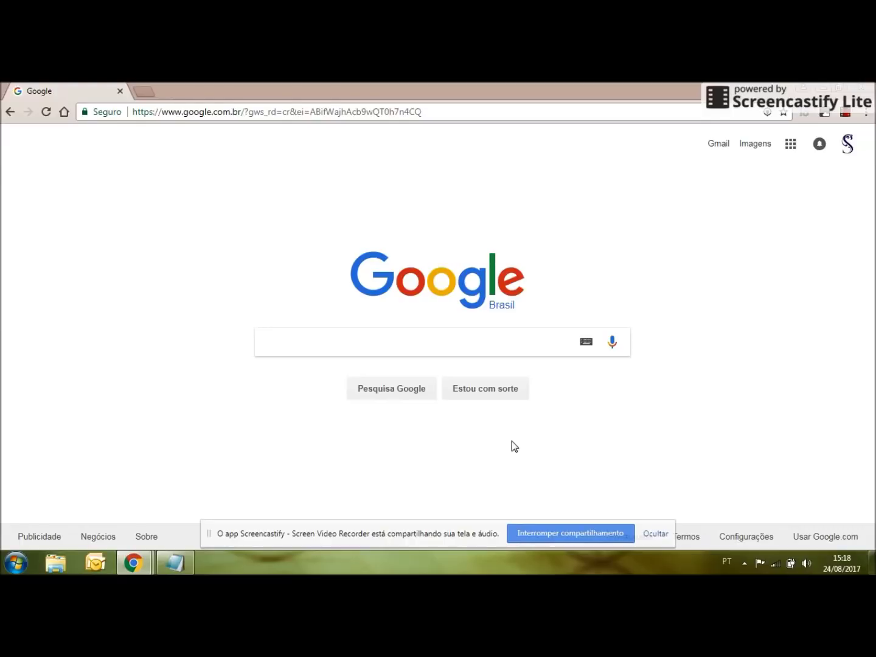
Step: Search Google for "Exame teórico anac" and open the Exame Teórico page on anac.gov.br
{"action": "left_click", "coordinate": [523, 333]}
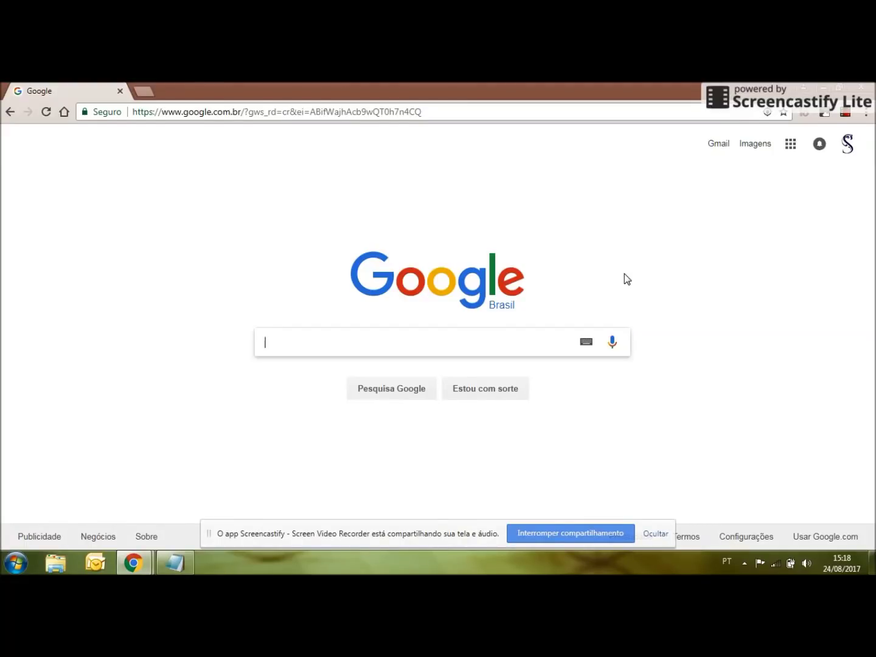
{"action": "type", "text": "Exame teórico anac"}
{"action": "key", "text": "Return"}
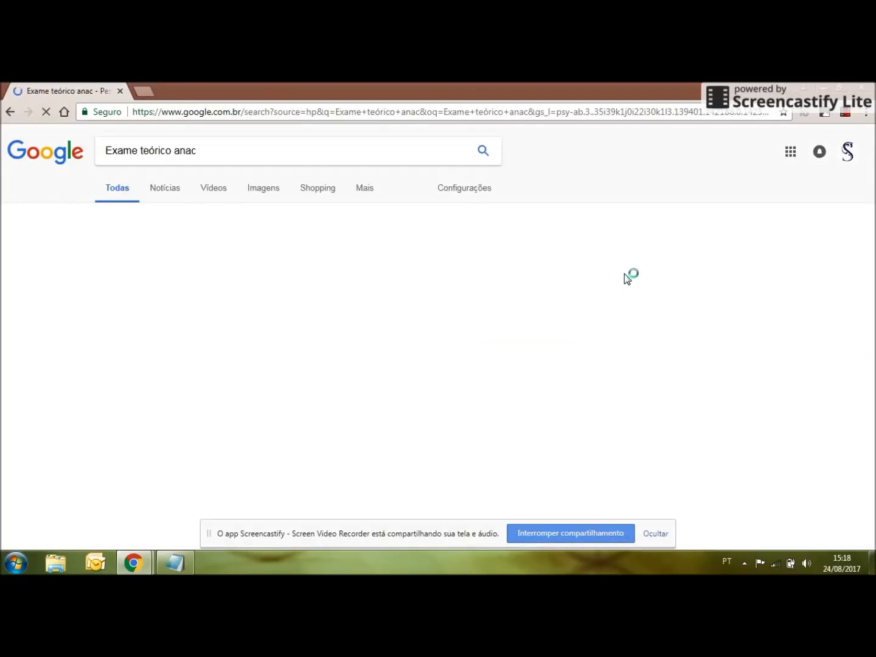
{"action": "left_click_drag", "start_coordinate": [107, 255], "coordinate": [174, 256]}
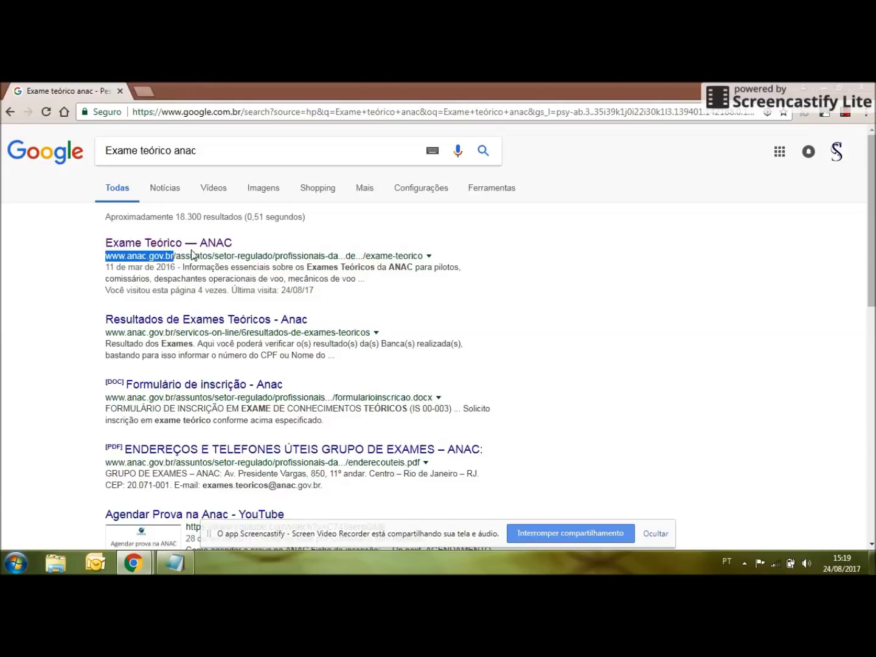
{"action": "left_click", "coordinate": [183, 243]}
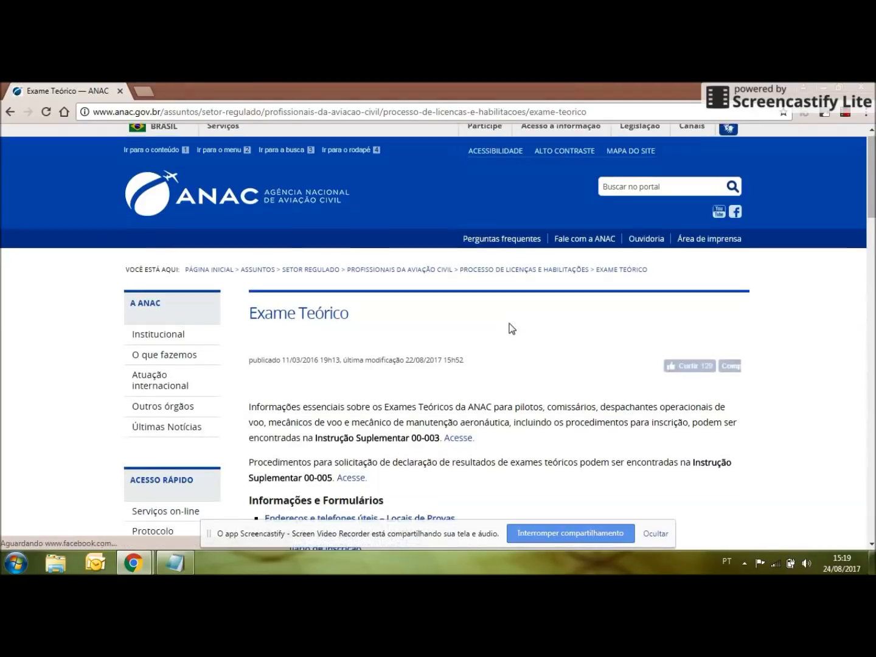
Step: Read the introduction of the Exame Teórico page and open the Instrução Suplementar 00-003 link in a new tab
{"action": "scroll", "coordinate": [512, 329], "scroll_direction": "down", "scroll_amount": 2}
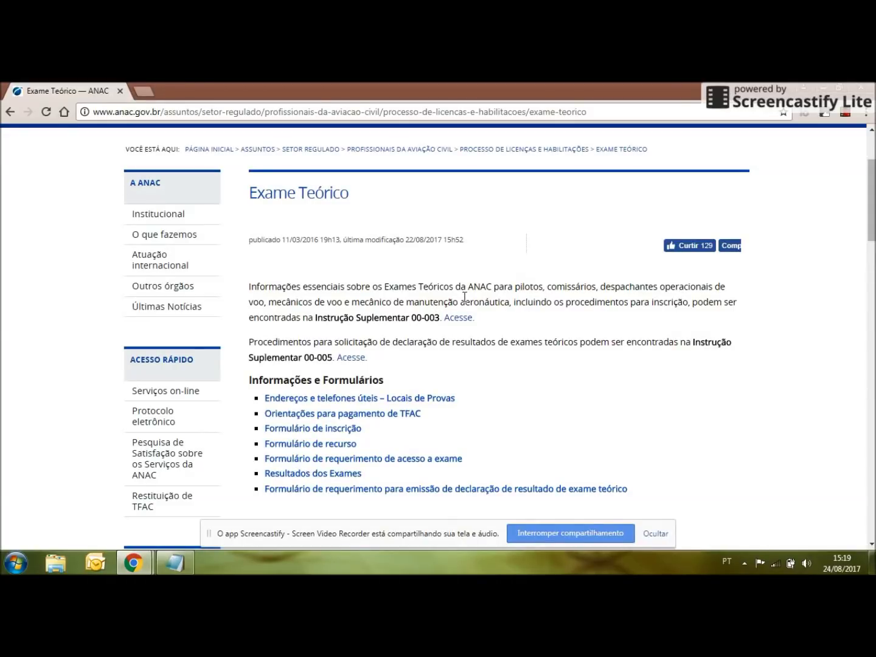
{"action": "key", "text": "ctrl+a"}
{"action": "left_click", "coordinate": [325, 195]}
{"action": "left_click_drag", "start_coordinate": [522, 289], "coordinate": [682, 287]}
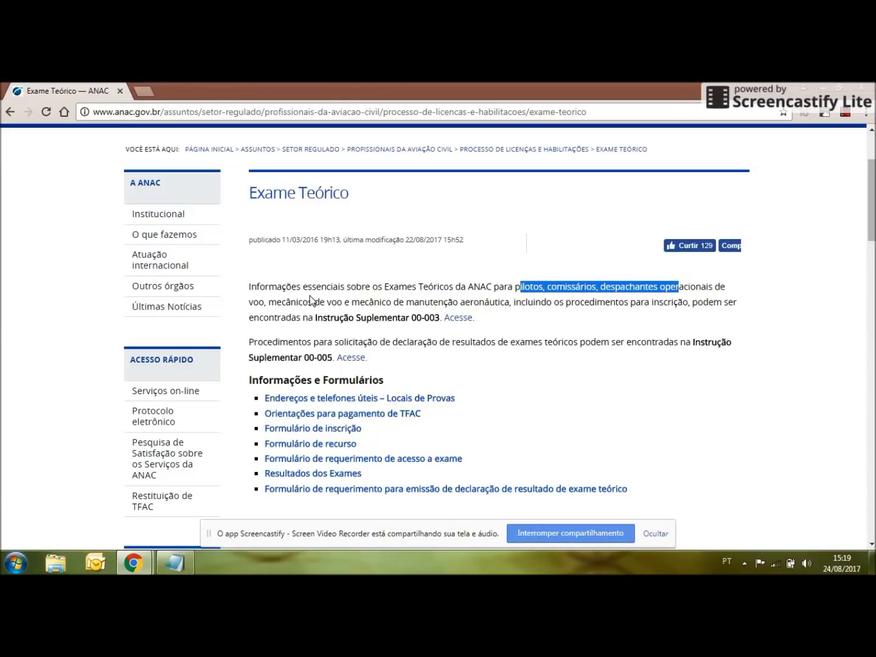
{"action": "left_click_drag", "start_coordinate": [630, 302], "coordinate": [705, 303]}
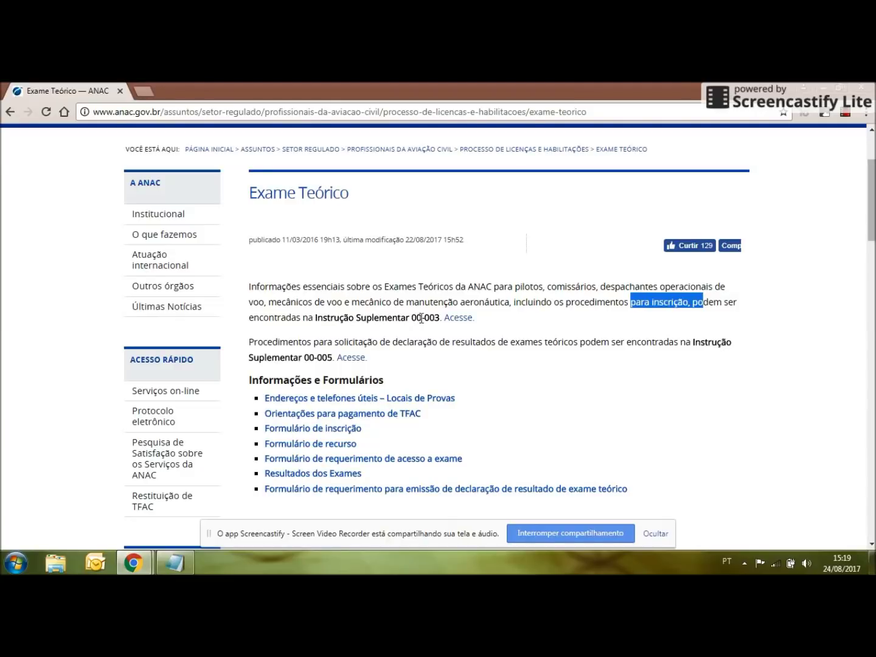
{"action": "left_click_drag", "start_coordinate": [314, 318], "coordinate": [441, 319]}
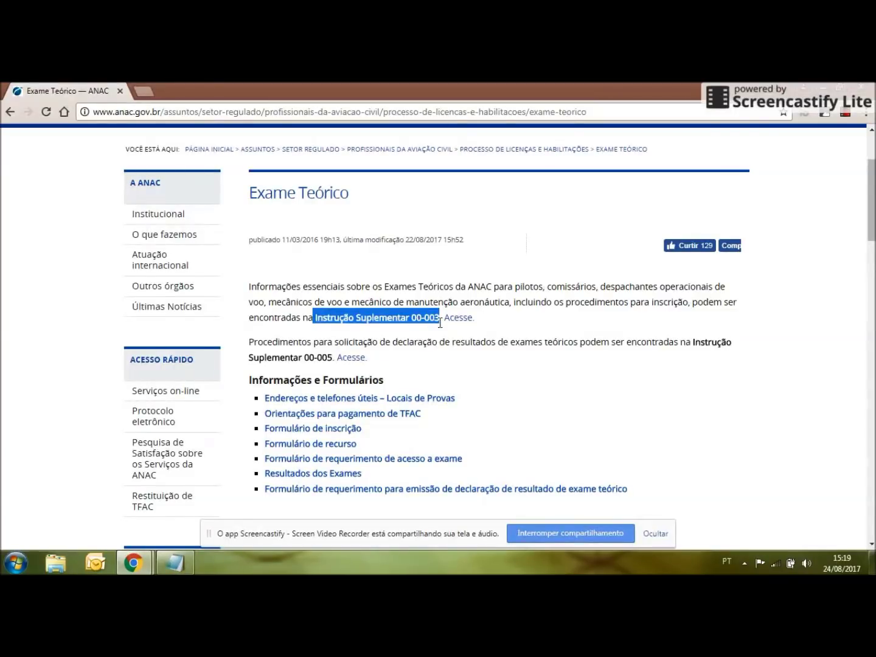
{"action": "left_click", "coordinate": [446, 331]}
{"action": "right_click", "coordinate": [456, 323]}
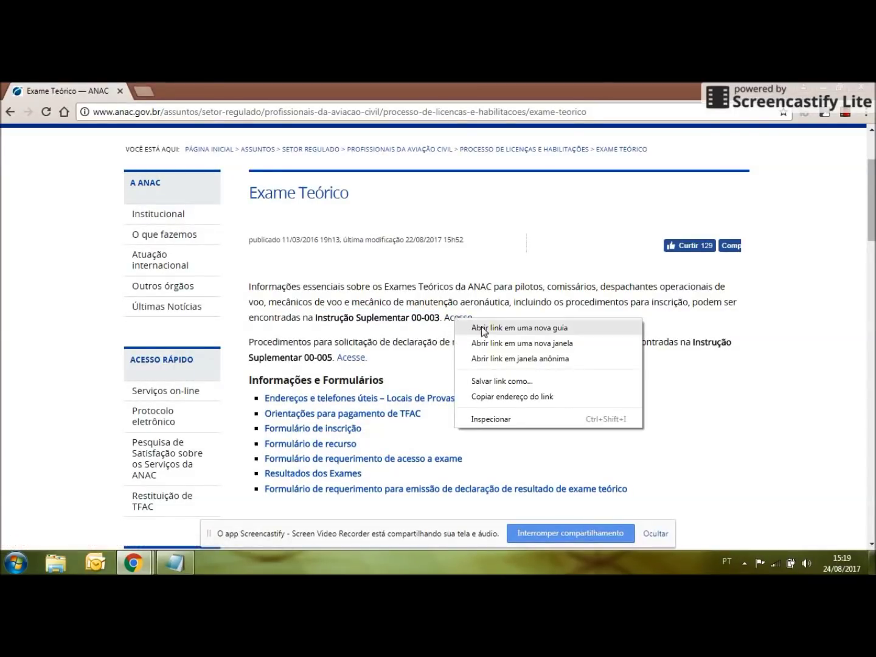
{"action": "left_click", "coordinate": [484, 330]}
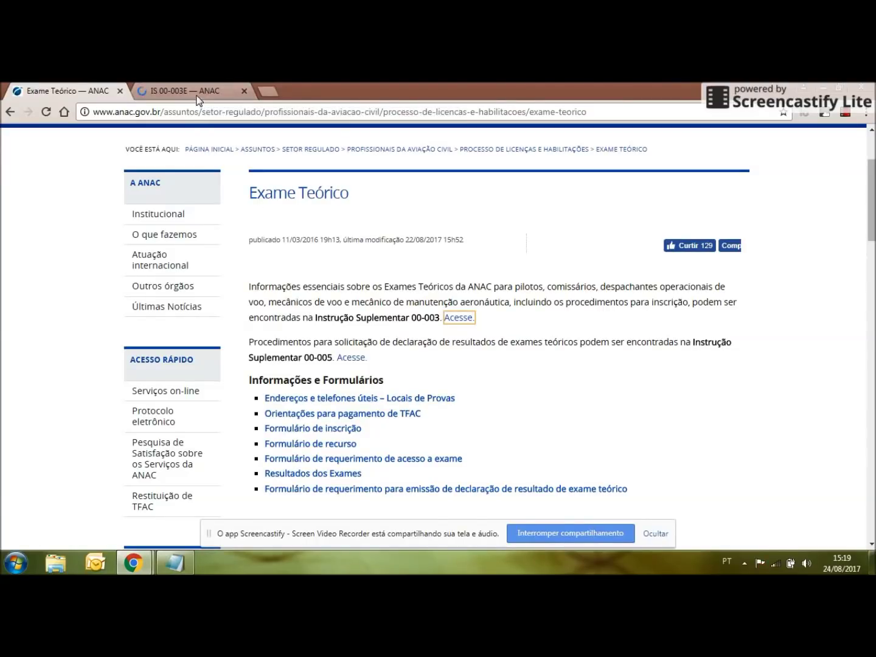
{"action": "left_click", "coordinate": [193, 91]}
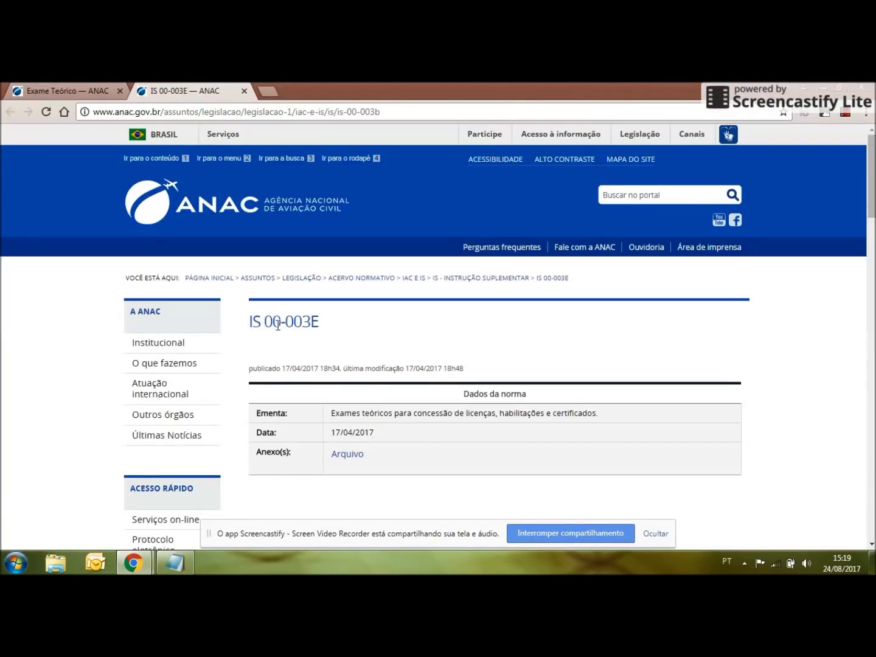
Step: Check the title and date of the IS 00-003E standard and open its attached file
{"action": "left_click_drag", "start_coordinate": [319, 317], "coordinate": [310, 320]}
{"action": "left_click", "coordinate": [356, 342]}
{"action": "left_click_drag", "start_coordinate": [332, 433], "coordinate": [377, 436]}
{"action": "left_click", "coordinate": [377, 435]}
{"action": "left_click_drag", "start_coordinate": [262, 452], "coordinate": [301, 456]}
{"action": "left_click", "coordinate": [344, 457]}
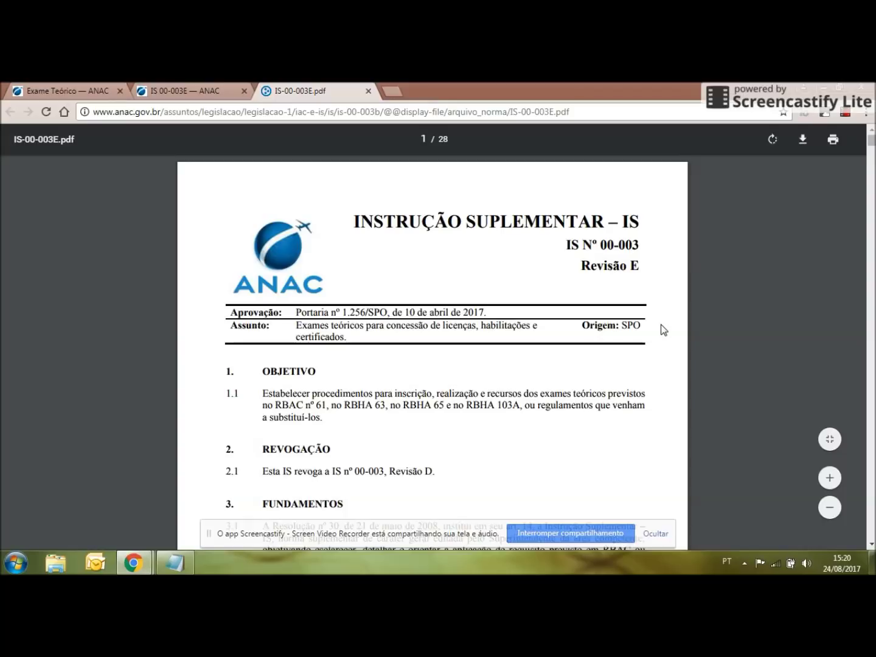
Step: Examine the title, revision and subject in the header of the IS 00-003 PDF
{"action": "left_click_drag", "start_coordinate": [409, 224], "coordinate": [645, 269]}
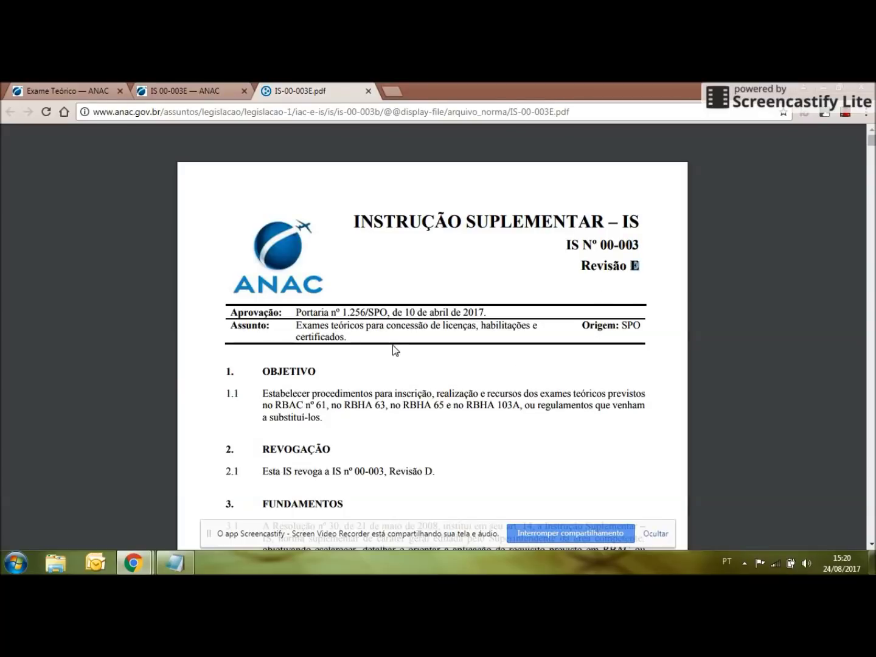
{"action": "left_click_drag", "start_coordinate": [297, 326], "coordinate": [349, 361]}
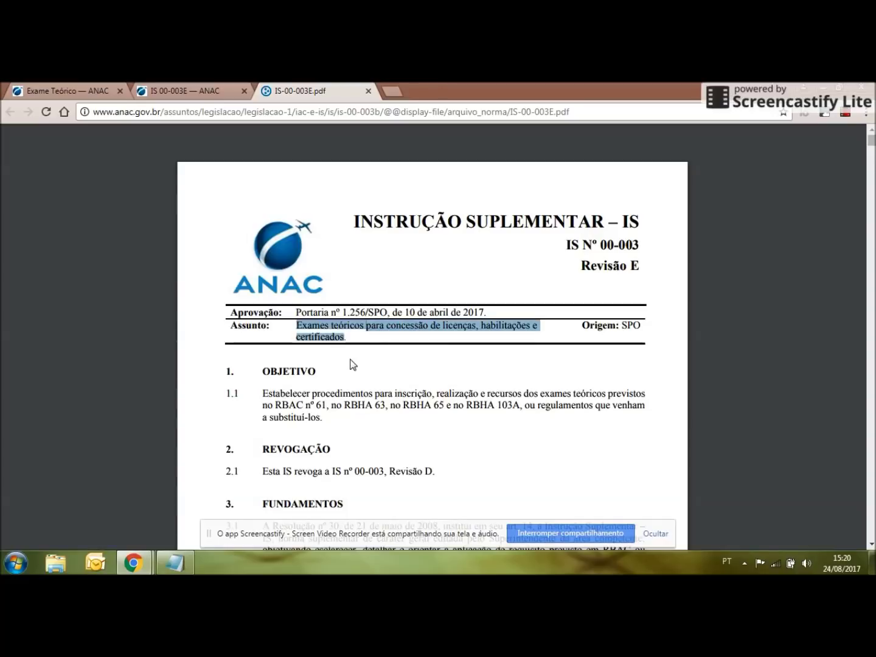
{"action": "left_click", "coordinate": [351, 363]}
Step: Examine section 6 on exam organization, content and duration, including the table of exams in item 6.6
{"action": "scroll", "coordinate": [390, 292], "scroll_direction": "down", "scroll_amount": 2}
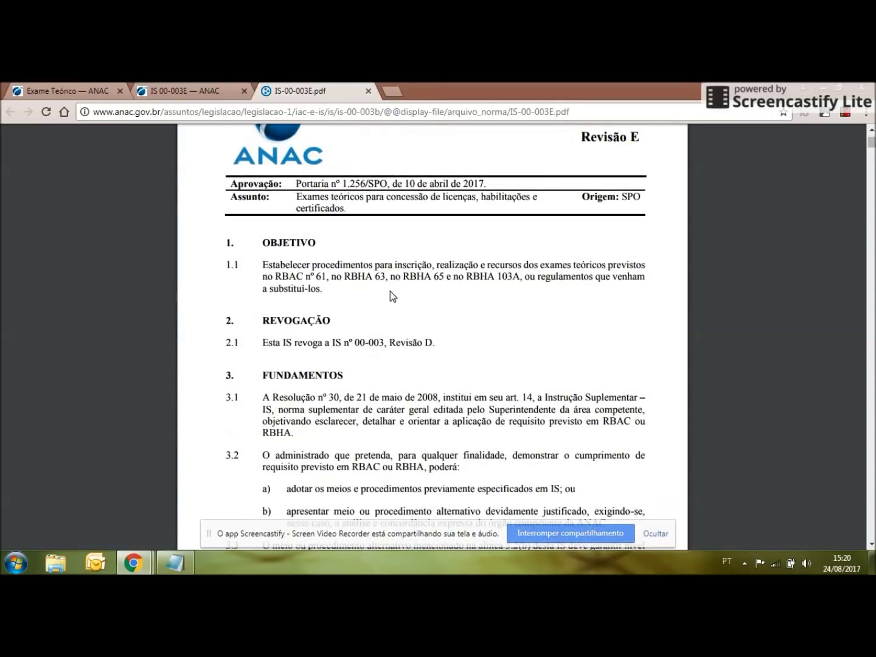
{"action": "scroll", "coordinate": [390, 291], "scroll_direction": "down", "scroll_amount": 6}
{"action": "scroll", "coordinate": [391, 292], "scroll_direction": "down", "scroll_amount": 6}
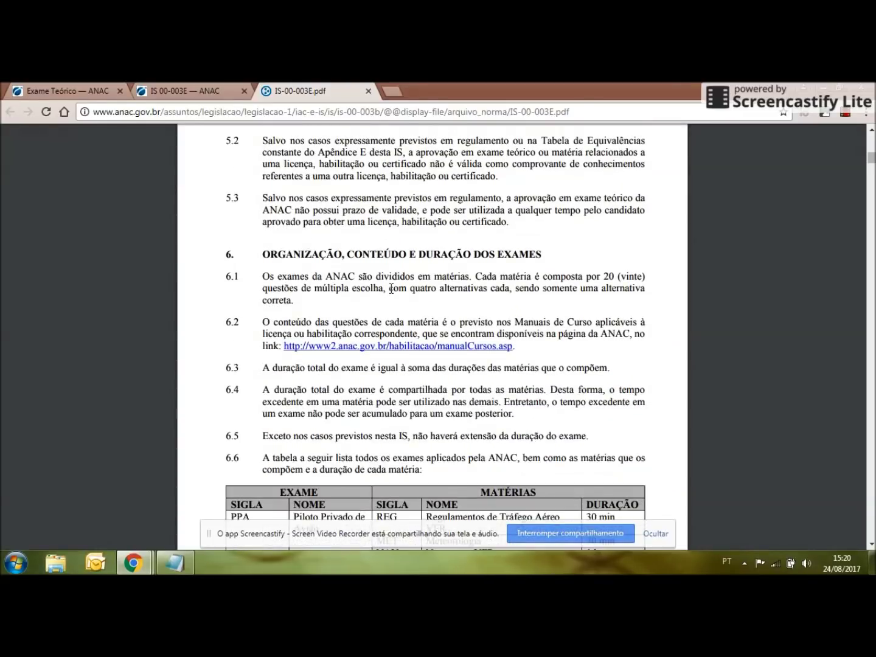
{"action": "left_click_drag", "start_coordinate": [256, 255], "coordinate": [544, 256]}
{"action": "left_click", "coordinate": [559, 256]}
{"action": "scroll", "coordinate": [588, 268], "scroll_direction": "down", "scroll_amount": 3}
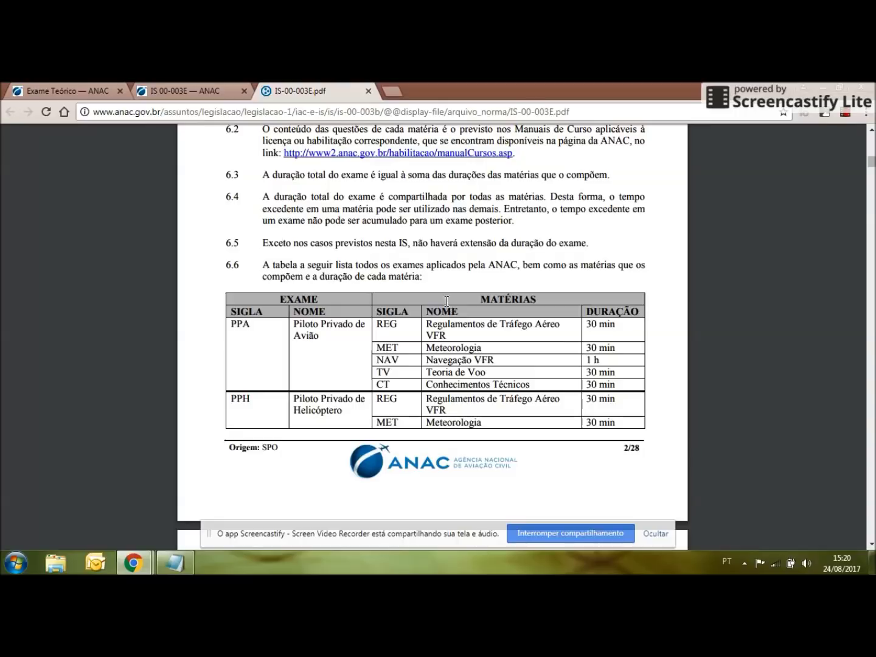
{"action": "left_click_drag", "start_coordinate": [295, 306], "coordinate": [319, 336]}
{"action": "left_click", "coordinate": [320, 337]}
Step: Examine the Comissário de Voo (CMS) entry in the exam table, including its subjects and their durations
{"action": "scroll", "coordinate": [335, 310], "scroll_direction": "down", "scroll_amount": 5}
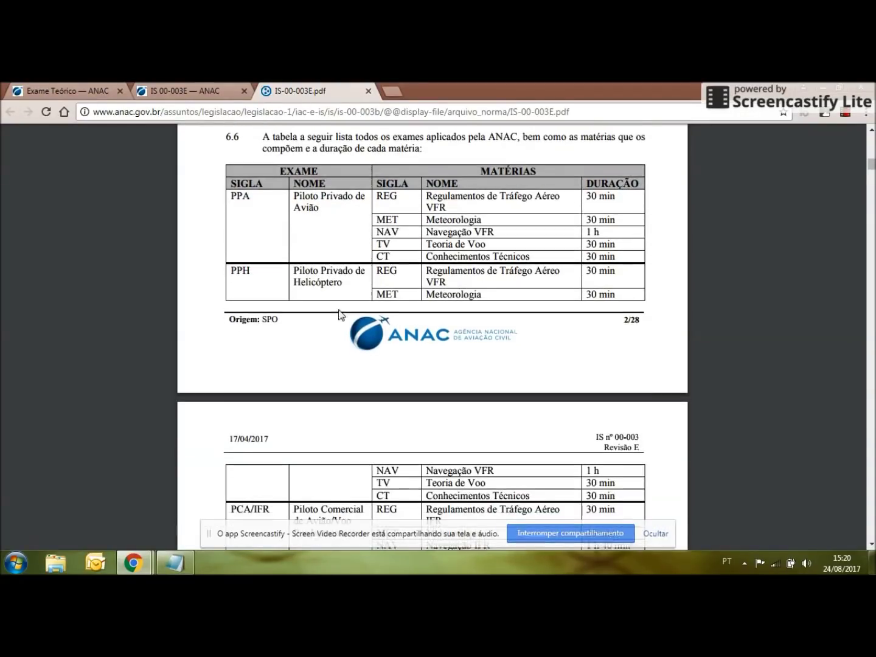
{"action": "scroll", "coordinate": [329, 264], "scroll_direction": "down", "scroll_amount": 8}
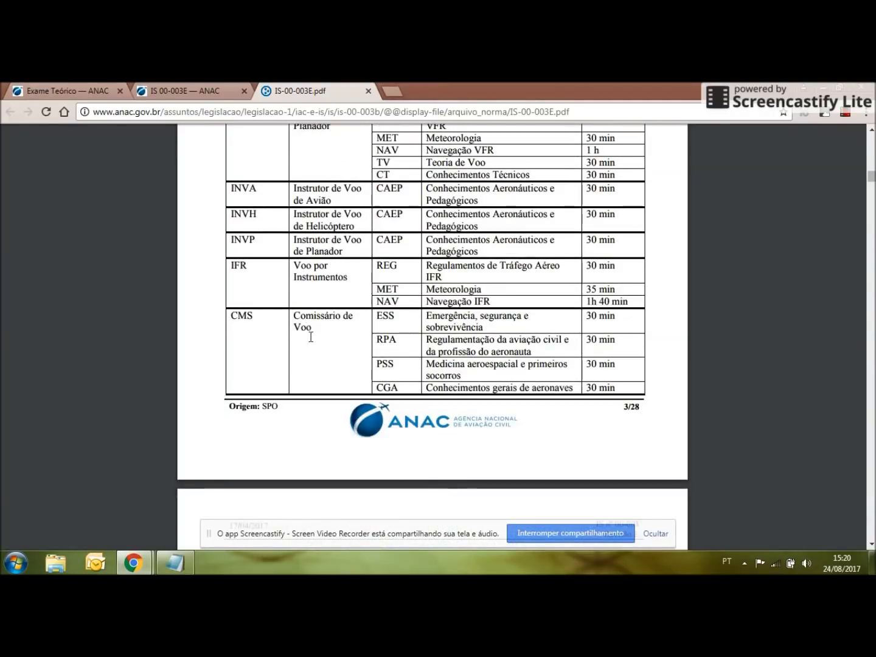
{"action": "left_click_drag", "start_coordinate": [316, 315], "coordinate": [290, 312]}
{"action": "left_click", "coordinate": [306, 322]}
{"action": "left_click_drag", "start_coordinate": [230, 316], "coordinate": [318, 338]}
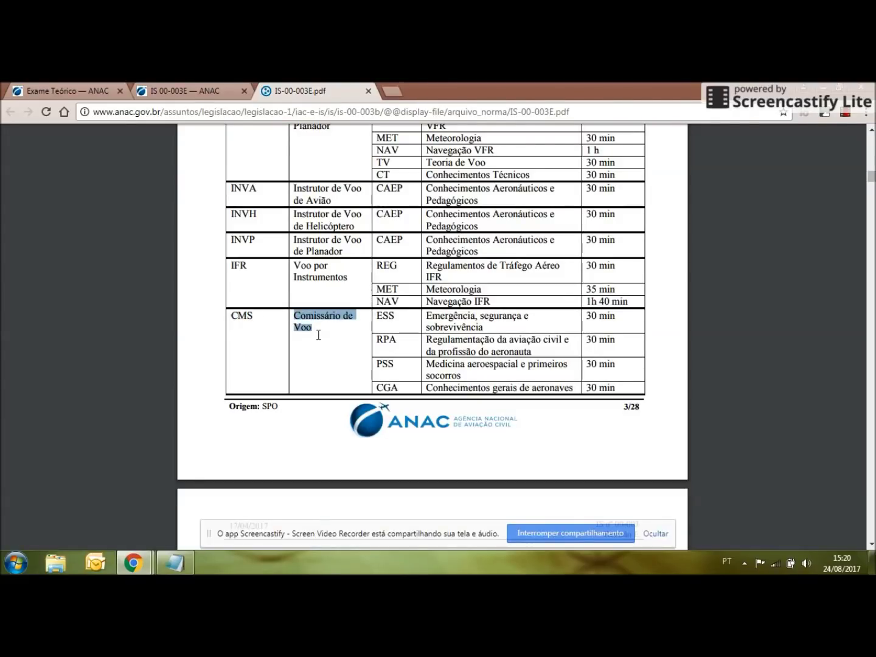
{"action": "left_click_drag", "start_coordinate": [370, 314], "coordinate": [377, 343]}
{"action": "left_click", "coordinate": [379, 342]}
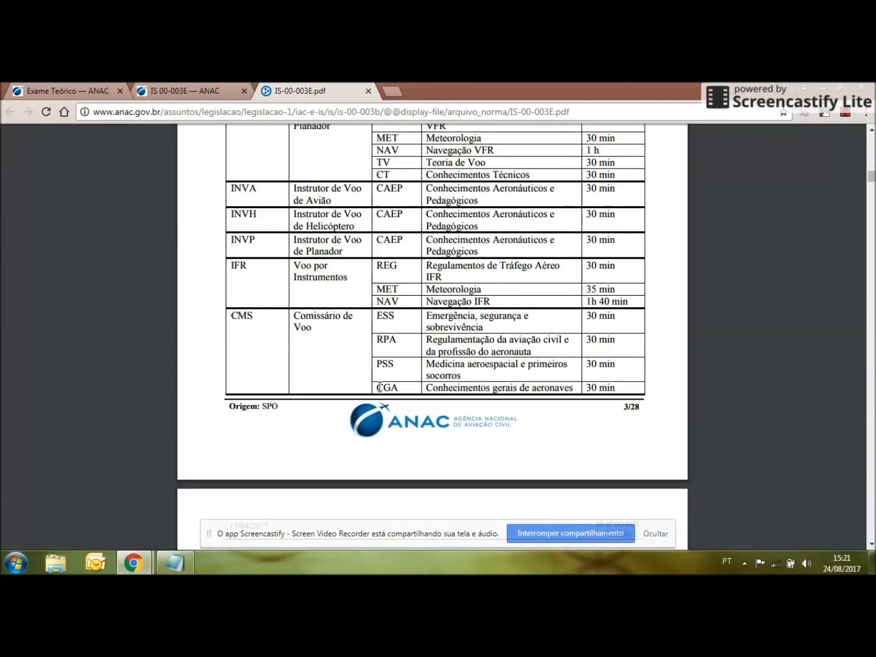
{"action": "left_click_drag", "start_coordinate": [375, 388], "coordinate": [402, 391]}
{"action": "left_click", "coordinate": [402, 391]}
{"action": "left_click_drag", "start_coordinate": [612, 317], "coordinate": [582, 320]}
{"action": "left_click", "coordinate": [599, 348]}
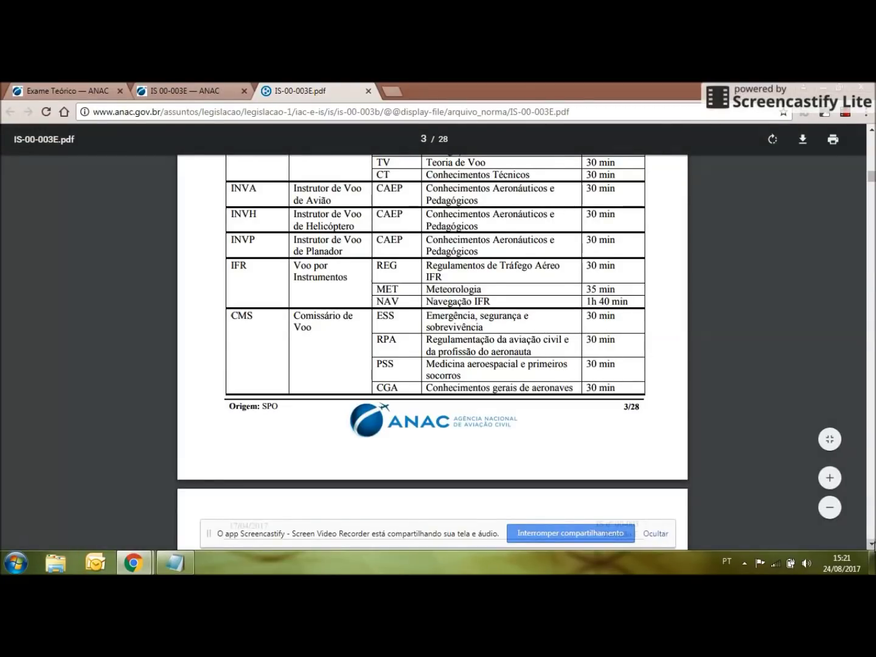
{"action": "double_click", "coordinate": [236, 319]}
{"action": "left_click", "coordinate": [368, 381]}
Step: Examine section 7, Finalidade dos Exames, and the columns of its purpose table
{"action": "scroll", "coordinate": [462, 338], "scroll_direction": "down", "scroll_amount": 10}
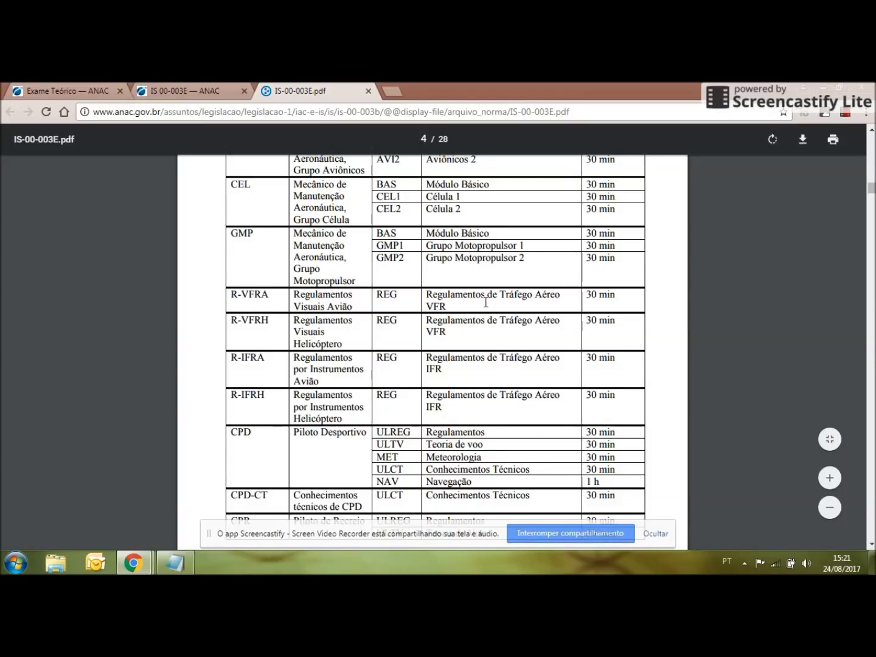
{"action": "scroll", "coordinate": [485, 303], "scroll_direction": "down", "scroll_amount": 10}
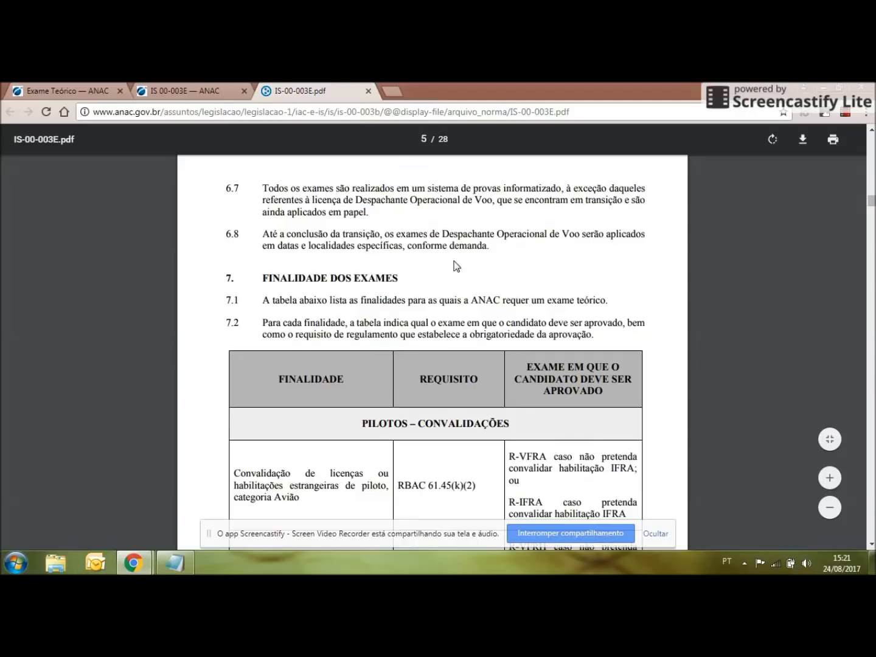
{"action": "scroll", "coordinate": [454, 266], "scroll_direction": "down", "scroll_amount": 1}
{"action": "left_click_drag", "start_coordinate": [262, 214], "coordinate": [408, 219]}
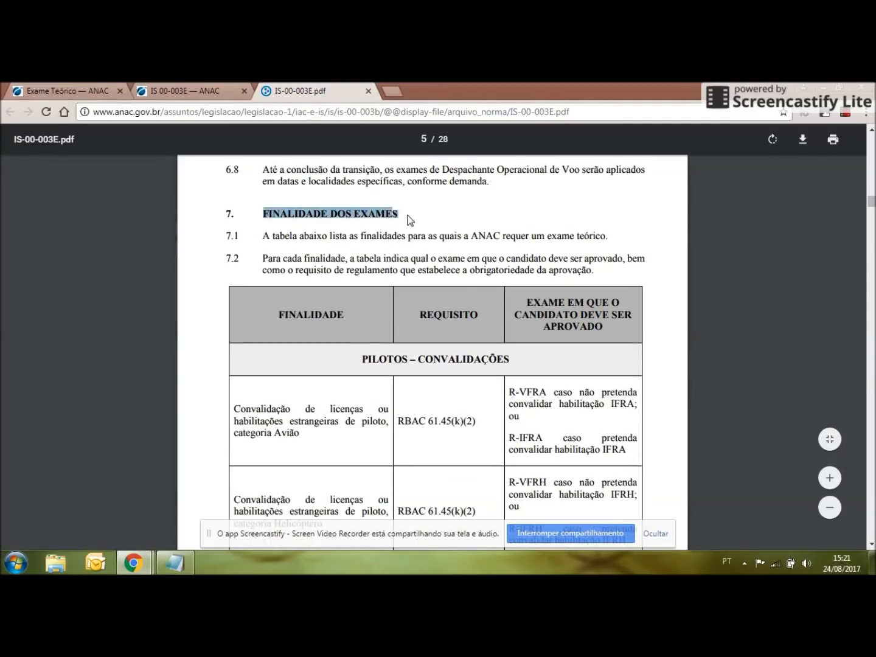
{"action": "scroll", "coordinate": [523, 268], "scroll_direction": "down", "scroll_amount": 2}
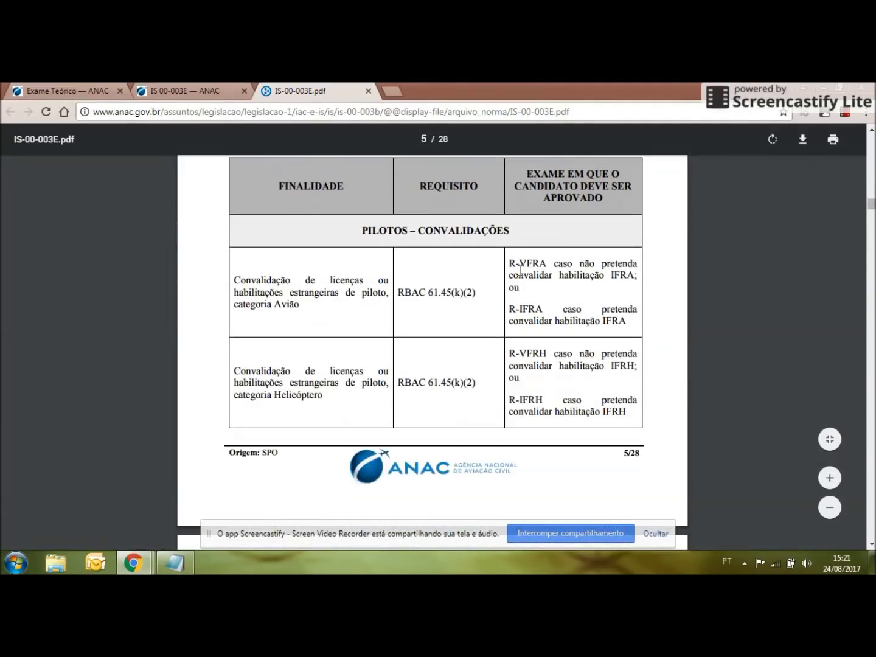
{"action": "scroll", "coordinate": [518, 271], "scroll_direction": "up", "scroll_amount": 1}
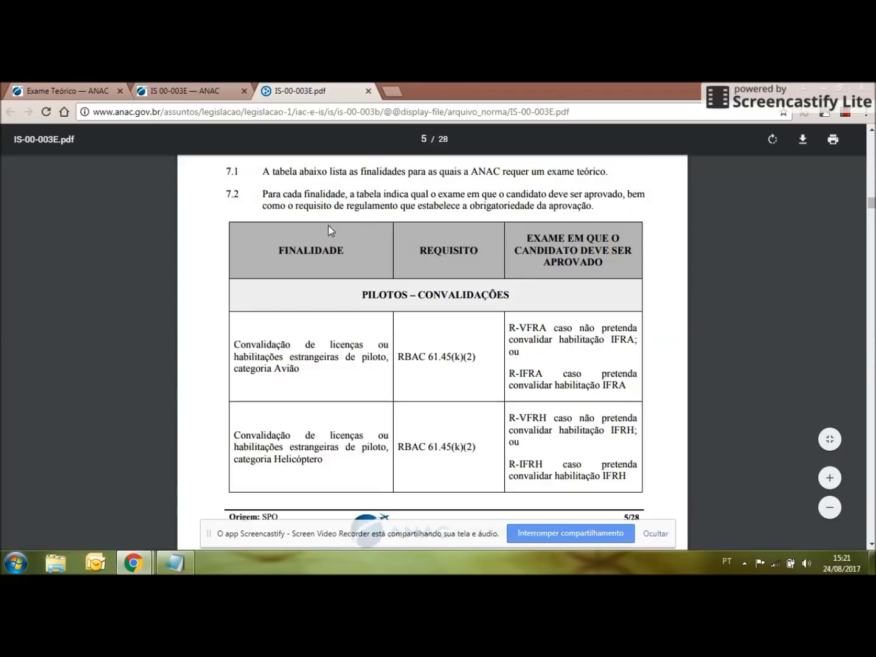
{"action": "left_click_drag", "start_coordinate": [282, 255], "coordinate": [329, 255]}
{"action": "left_click", "coordinate": [342, 253]}
Step: Find the flight attendant licence row under Não Pilotos in the section 7 table and check its required exam
{"action": "scroll", "coordinate": [369, 279], "scroll_direction": "down", "scroll_amount": 1}
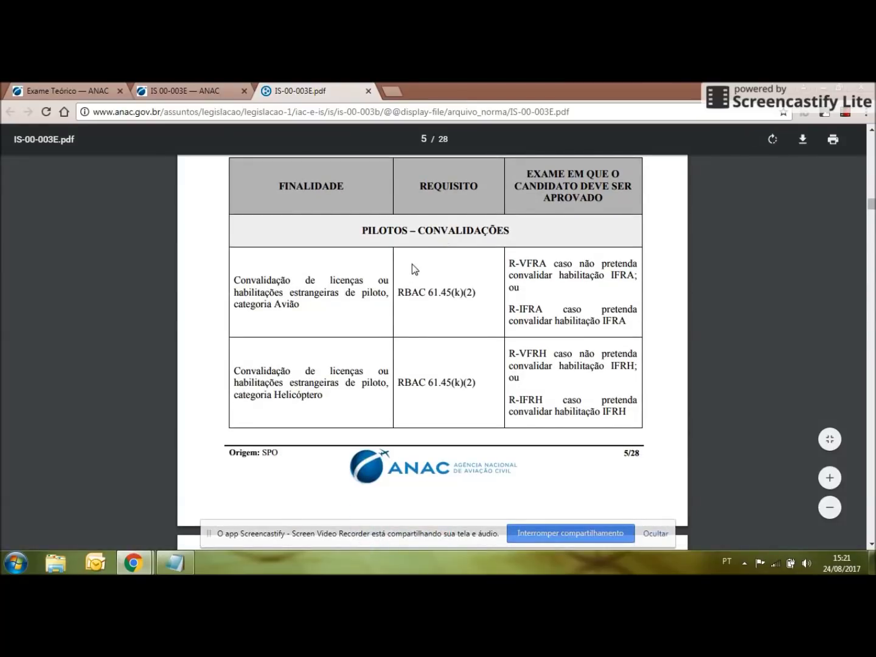
{"action": "scroll", "coordinate": [412, 265], "scroll_direction": "down", "scroll_amount": 9}
{"action": "scroll", "coordinate": [402, 269], "scroll_direction": "down", "scroll_amount": 10}
{"action": "scroll", "coordinate": [405, 267], "scroll_direction": "down", "scroll_amount": 10}
{"action": "scroll", "coordinate": [404, 267], "scroll_direction": "down", "scroll_amount": 9}
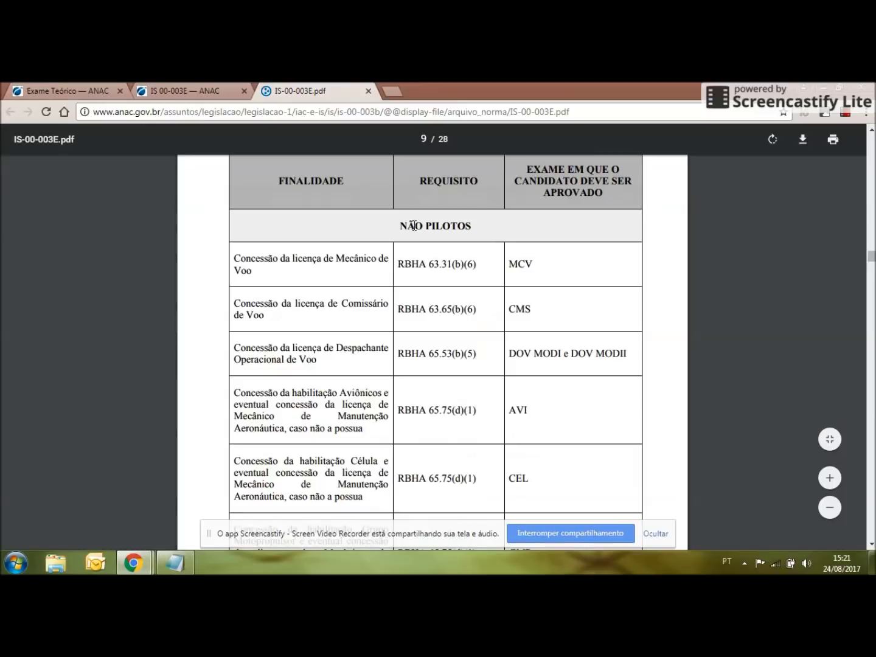
{"action": "left_click_drag", "start_coordinate": [410, 227], "coordinate": [279, 188]}
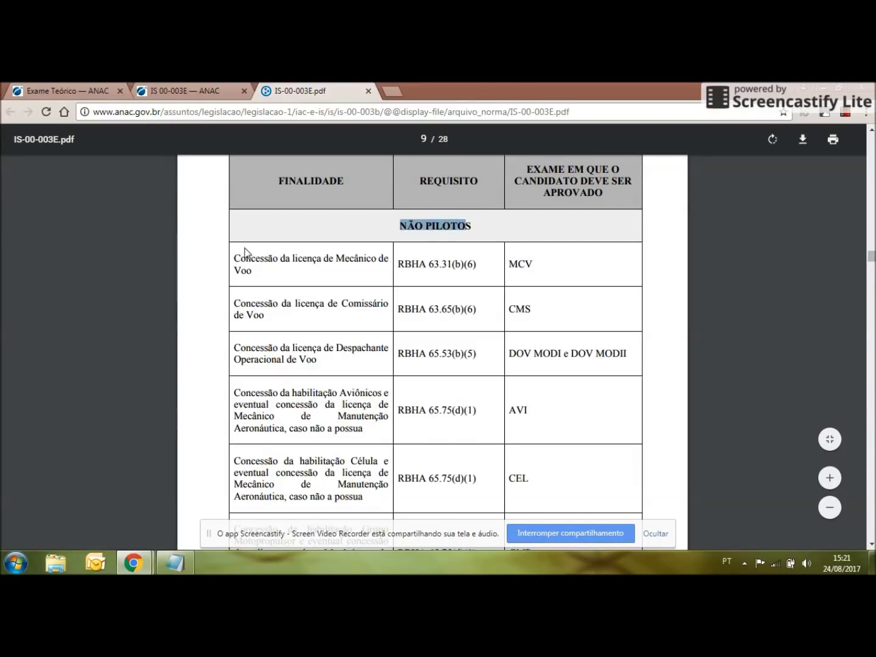
{"action": "left_click_drag", "start_coordinate": [231, 302], "coordinate": [271, 316]}
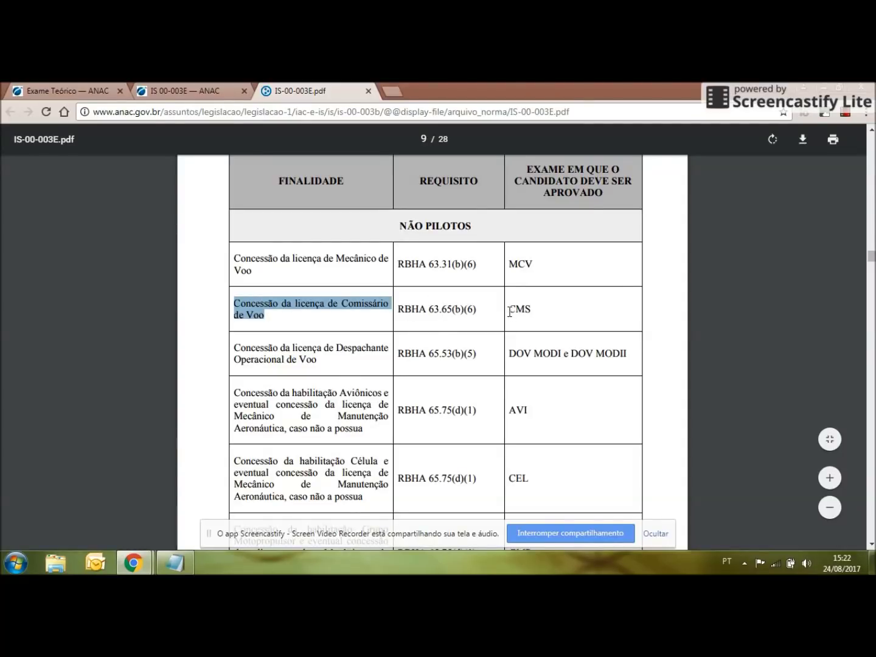
{"action": "left_click_drag", "start_coordinate": [511, 311], "coordinate": [534, 312]}
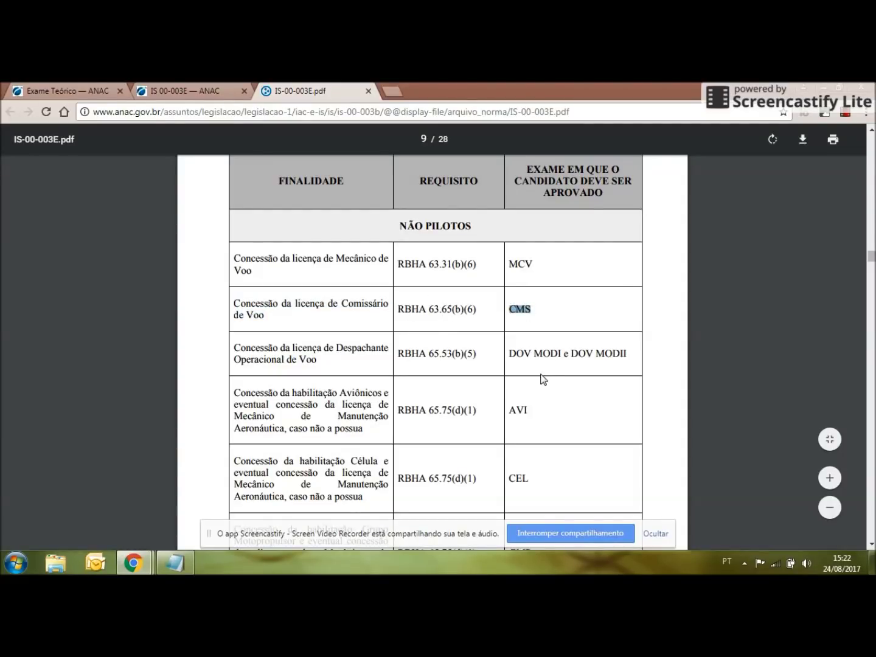
{"action": "left_click", "coordinate": [556, 331]}
Step: Read the general guidance in section 8, Taxas, and highlight the GRU payment slip link in item 8.1.2
{"action": "scroll", "coordinate": [557, 303], "scroll_direction": "down", "scroll_amount": 1}
{"action": "scroll", "coordinate": [556, 303], "scroll_direction": "down", "scroll_amount": 7}
{"action": "scroll", "coordinate": [542, 271], "scroll_direction": "up", "scroll_amount": 3}
{"action": "scroll", "coordinate": [285, 295], "scroll_direction": "down", "scroll_amount": 1}
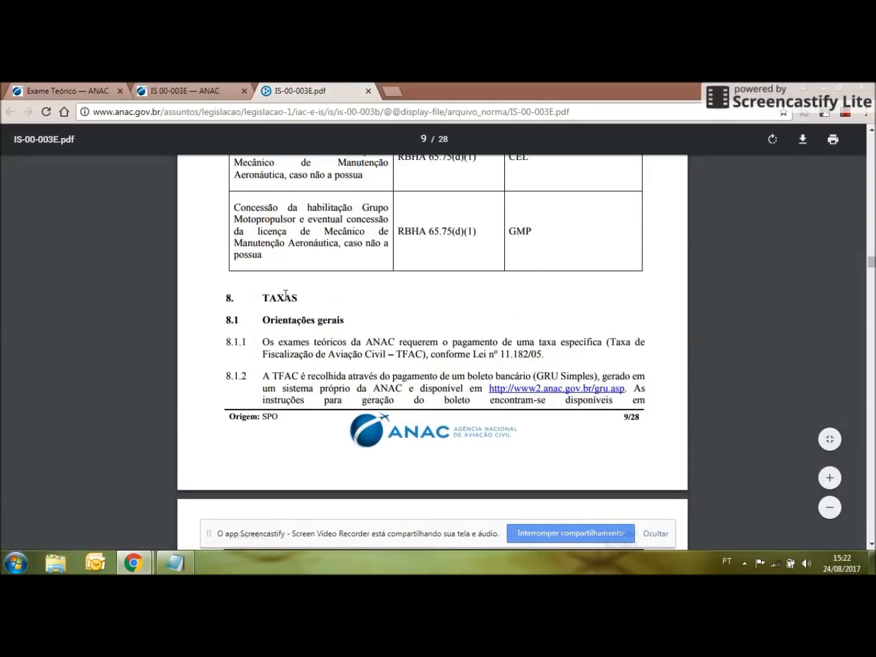
{"action": "left_click_drag", "start_coordinate": [228, 299], "coordinate": [314, 299]}
{"action": "left_click", "coordinate": [333, 301]}
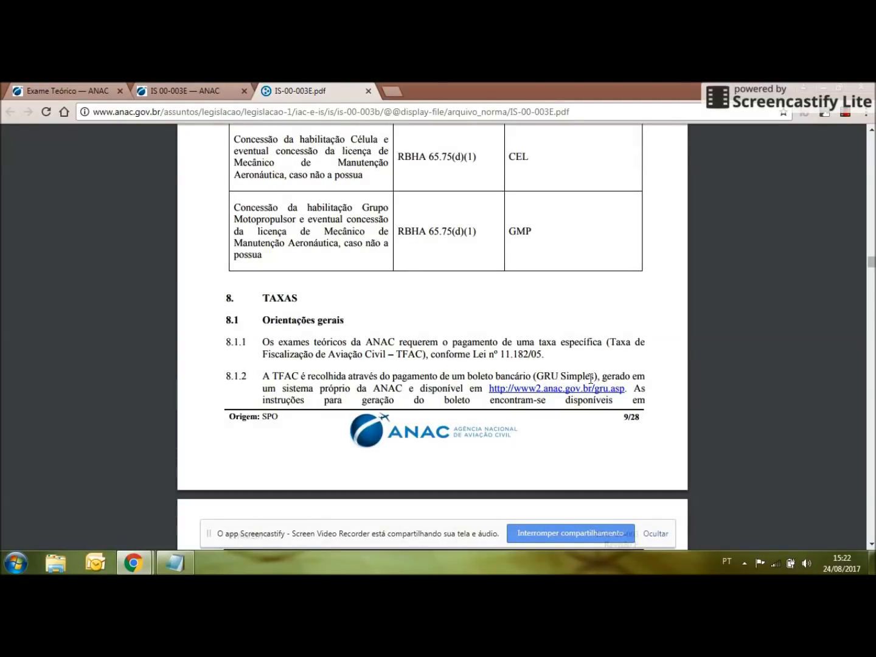
{"action": "left_click_drag", "start_coordinate": [478, 395], "coordinate": [622, 393]}
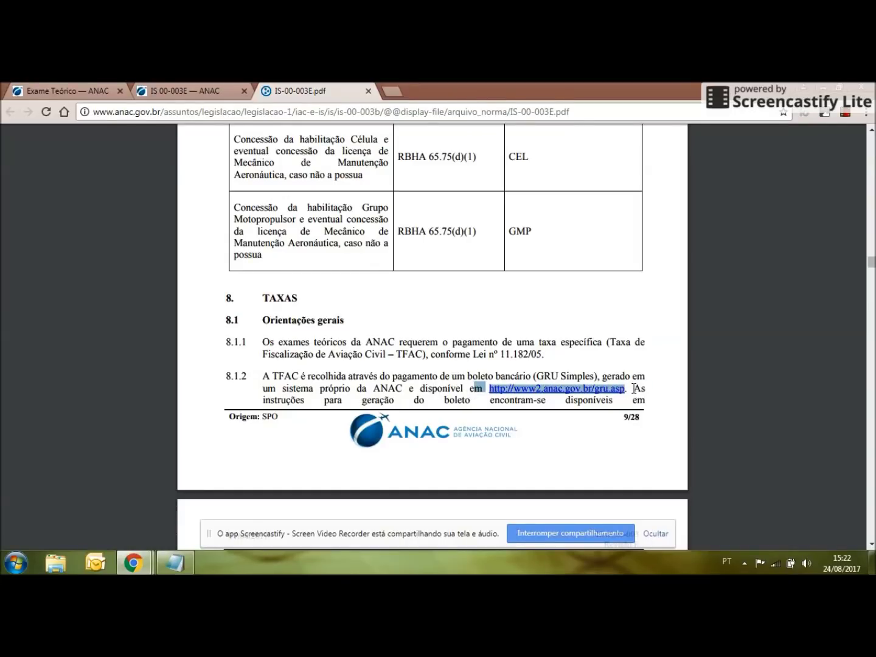
Step: Open the GRU payment slip site from item 8.1.2 and list the services under the TABELA DE SERVIÇOS area of interest
{"action": "left_click", "coordinate": [634, 390]}
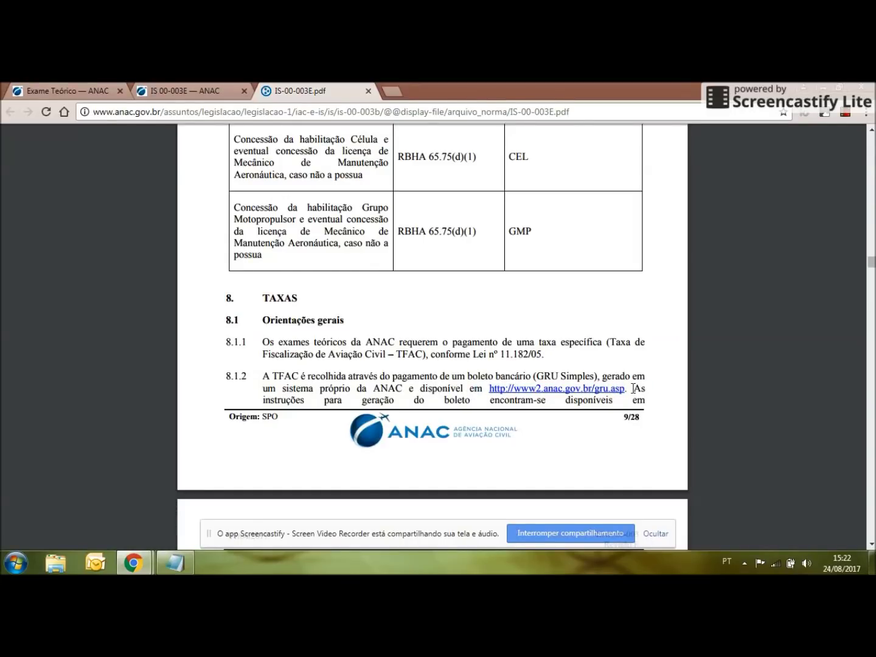
{"action": "right_click", "coordinate": [616, 394]}
{"action": "left_click", "coordinate": [629, 399]}
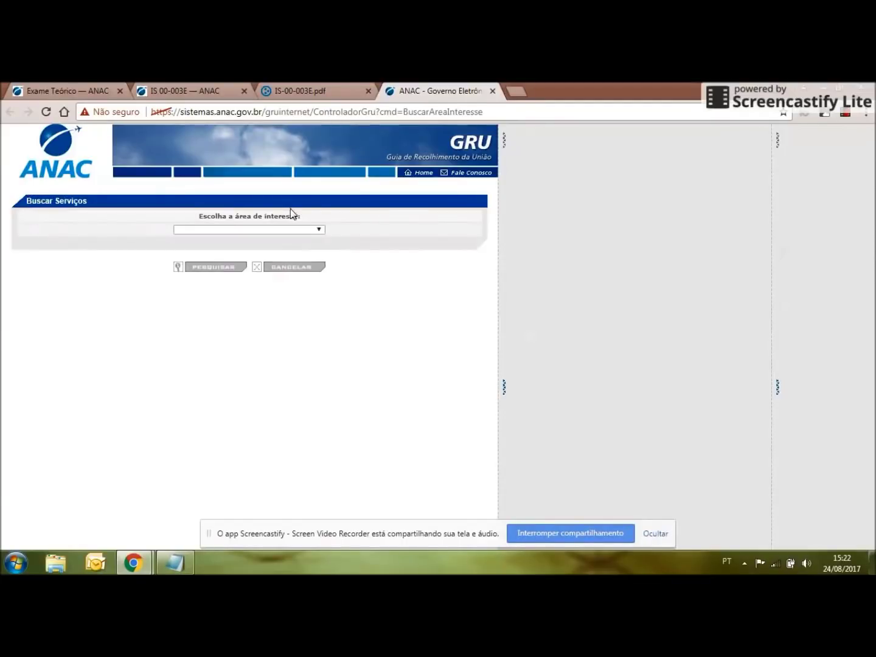
{"action": "left_click", "coordinate": [321, 234]}
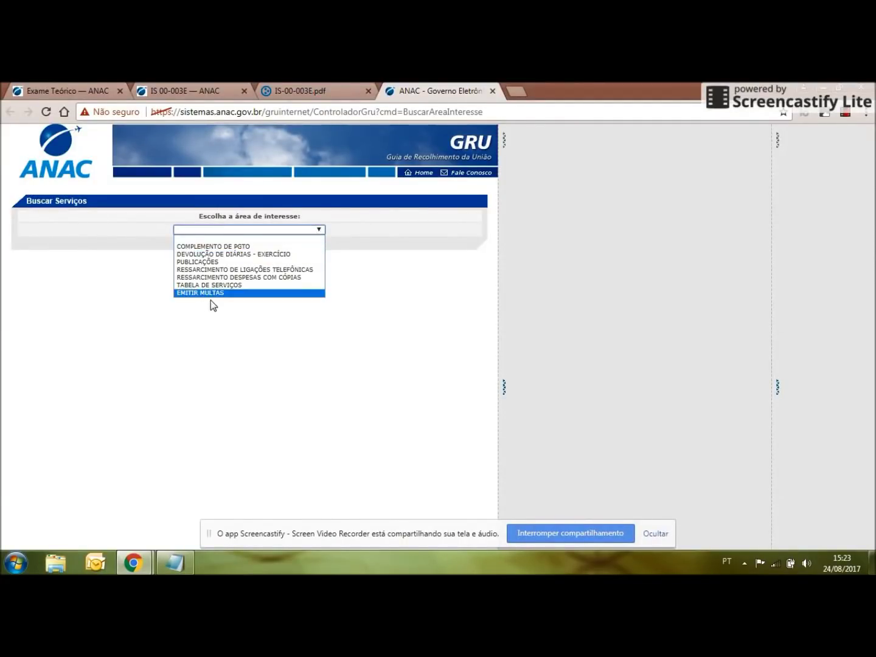
{"action": "left_click", "coordinate": [223, 289]}
{"action": "left_click", "coordinate": [224, 268]}
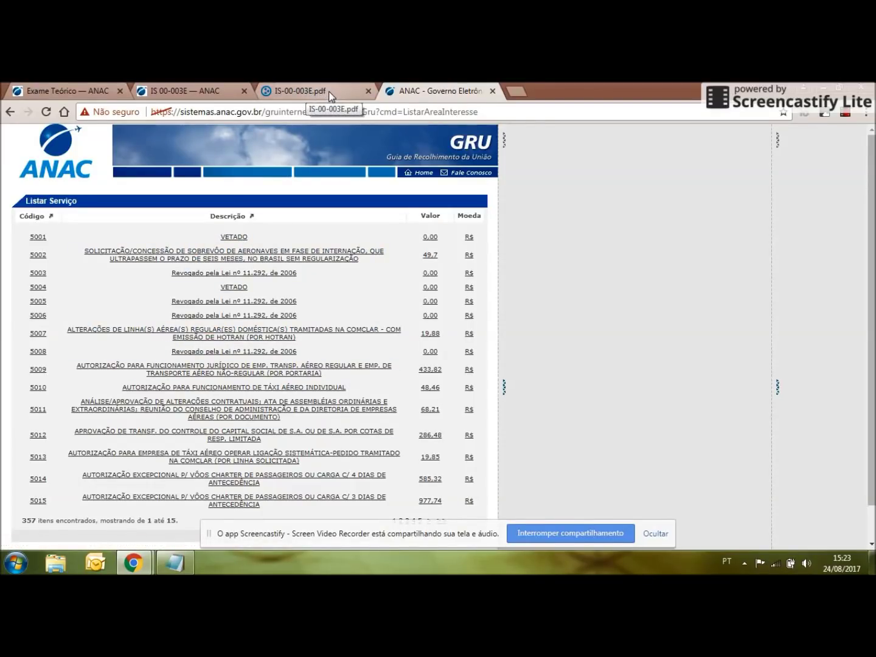
Step: Return to the IS-00-003E PDF and check the TFAC code and fee per subject for the CMS exam in section 8.2
{"action": "left_click", "coordinate": [308, 93]}
{"action": "scroll", "coordinate": [456, 313], "scroll_direction": "down", "scroll_amount": 9}
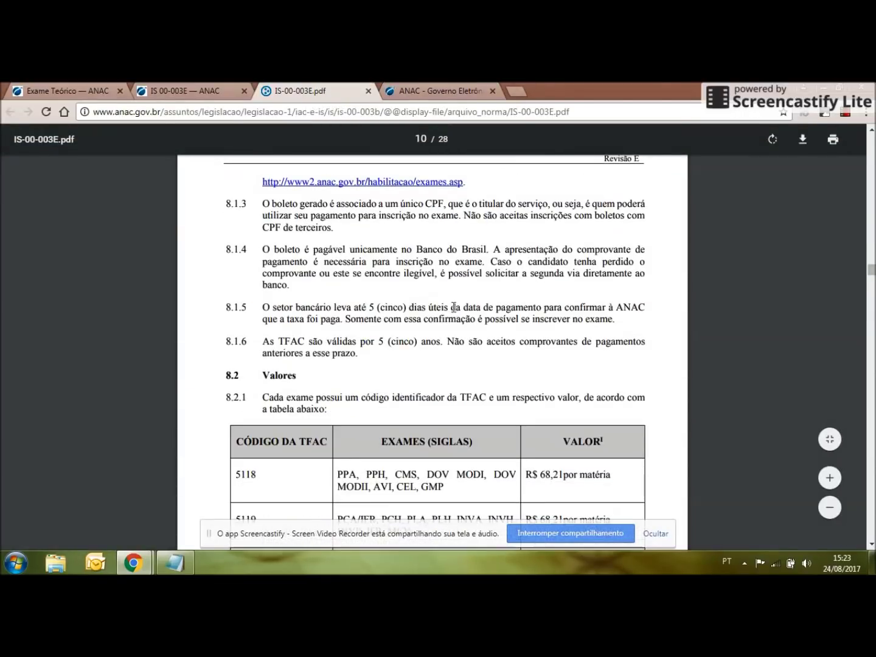
{"action": "scroll", "coordinate": [457, 311], "scroll_direction": "down", "scroll_amount": 2}
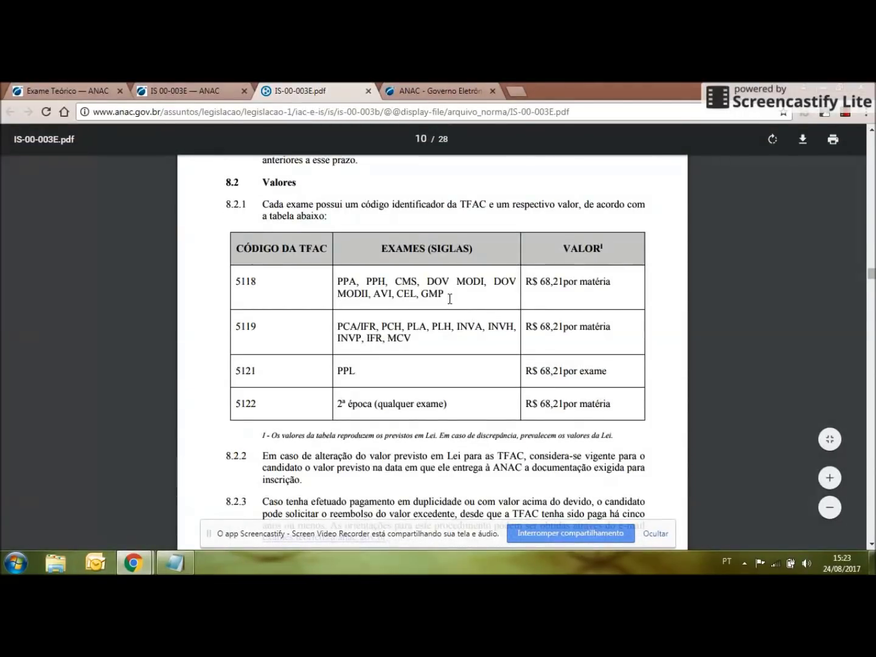
{"action": "left_click_drag", "start_coordinate": [370, 248], "coordinate": [431, 249]}
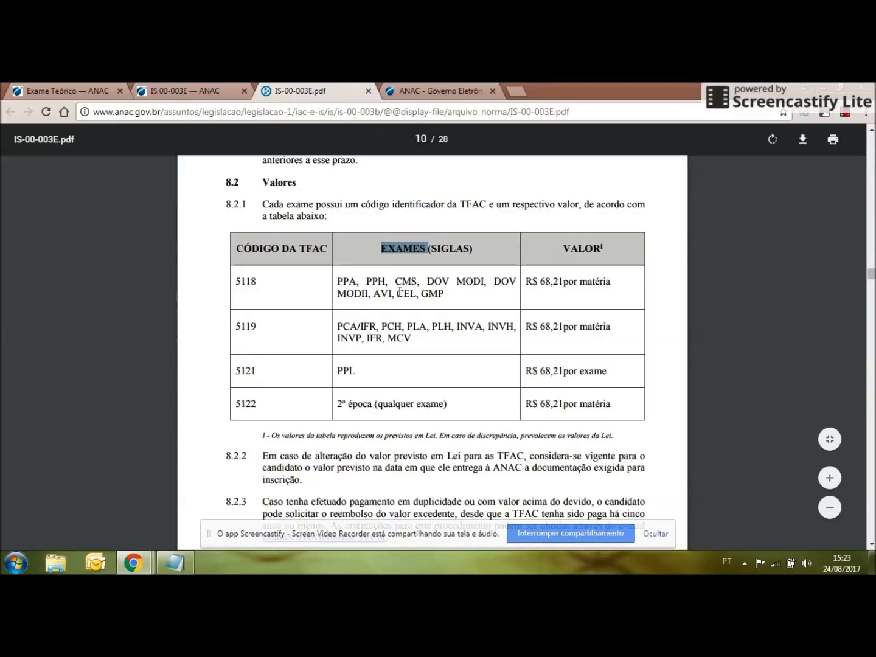
{"action": "left_click_drag", "start_coordinate": [397, 283], "coordinate": [416, 284]}
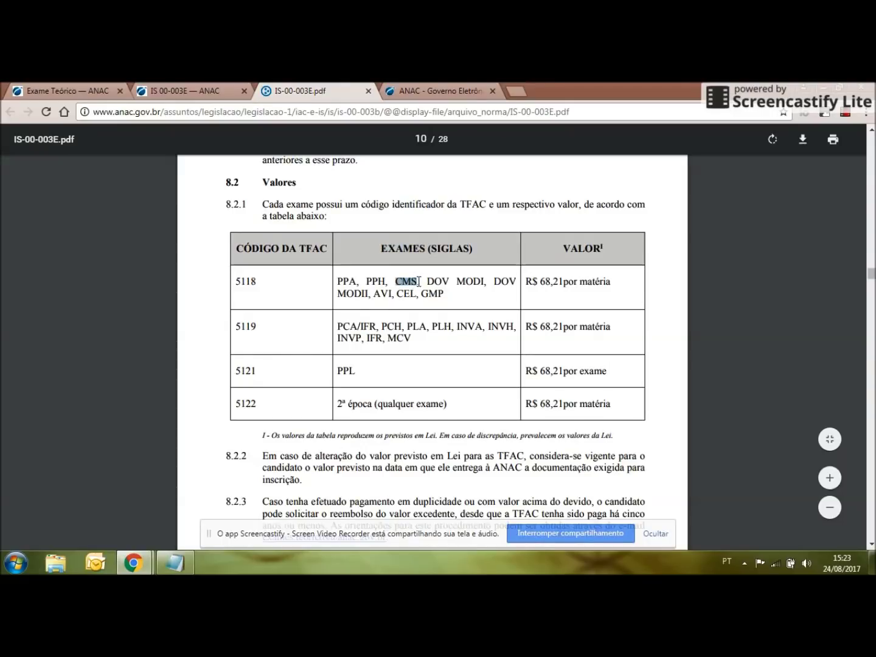
{"action": "left_click_drag", "start_coordinate": [541, 282], "coordinate": [564, 282]}
{"action": "left_click", "coordinate": [244, 283]}
{"action": "double_click", "coordinate": [243, 284]}
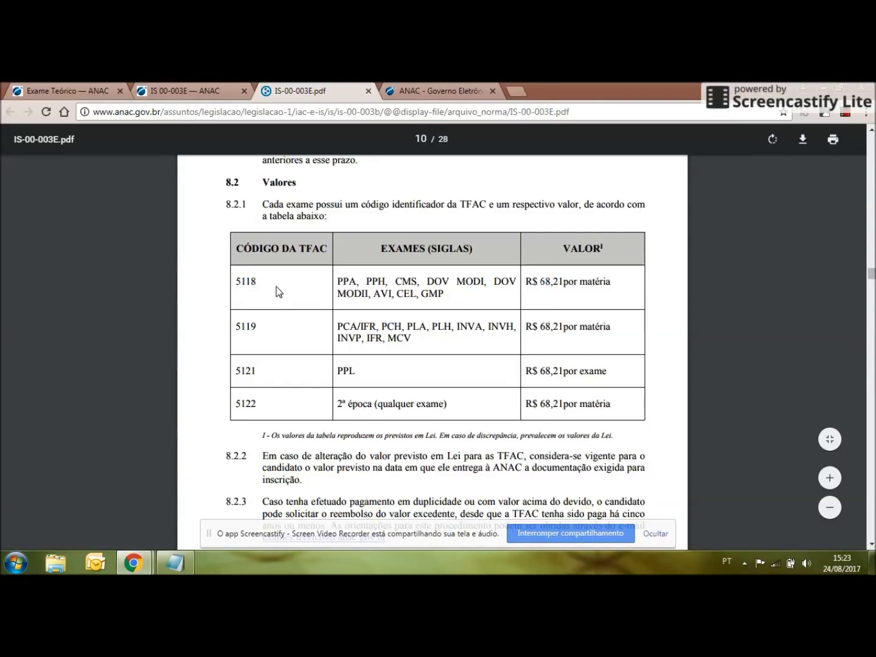
Step: Page through the GRU service list to code 5118 and open its payment slip form
{"action": "left_click", "coordinate": [389, 90]}
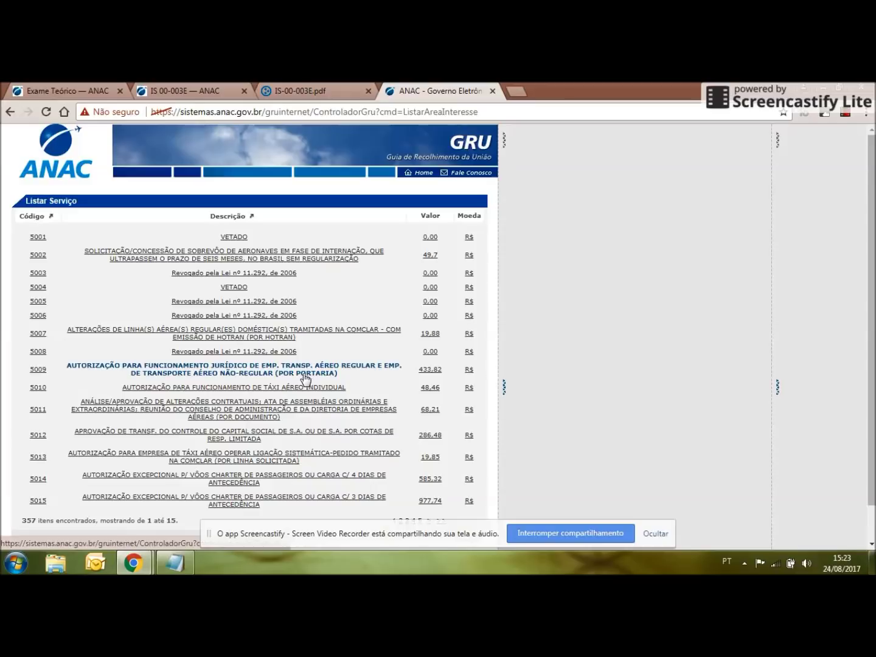
{"action": "scroll", "coordinate": [307, 381], "scroll_direction": "down", "scroll_amount": 1}
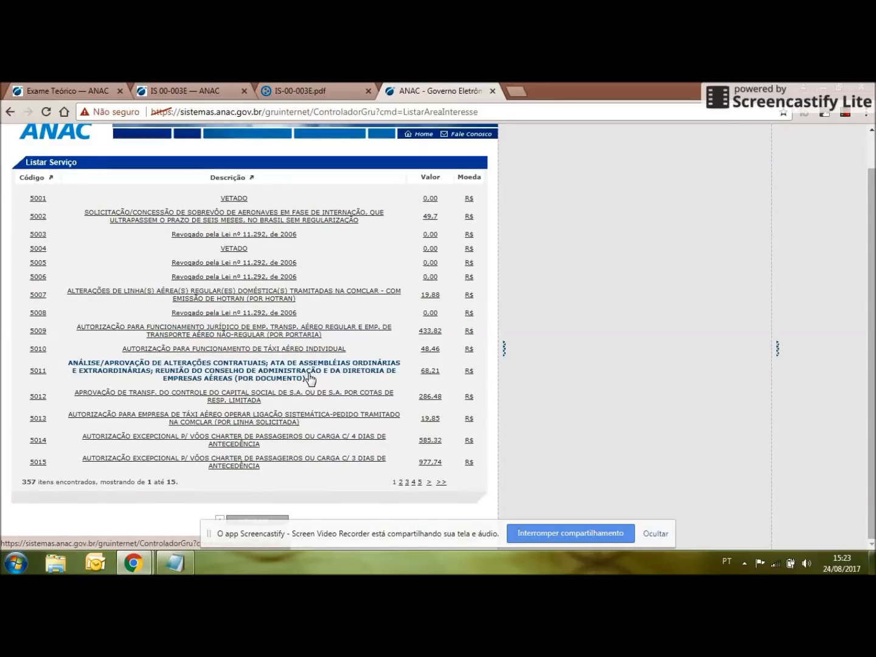
{"action": "left_click", "coordinate": [419, 482]}
{"action": "scroll", "coordinate": [413, 413], "scroll_direction": "down", "scroll_amount": 1}
{"action": "scroll", "coordinate": [412, 412], "scroll_direction": "down", "scroll_amount": 1}
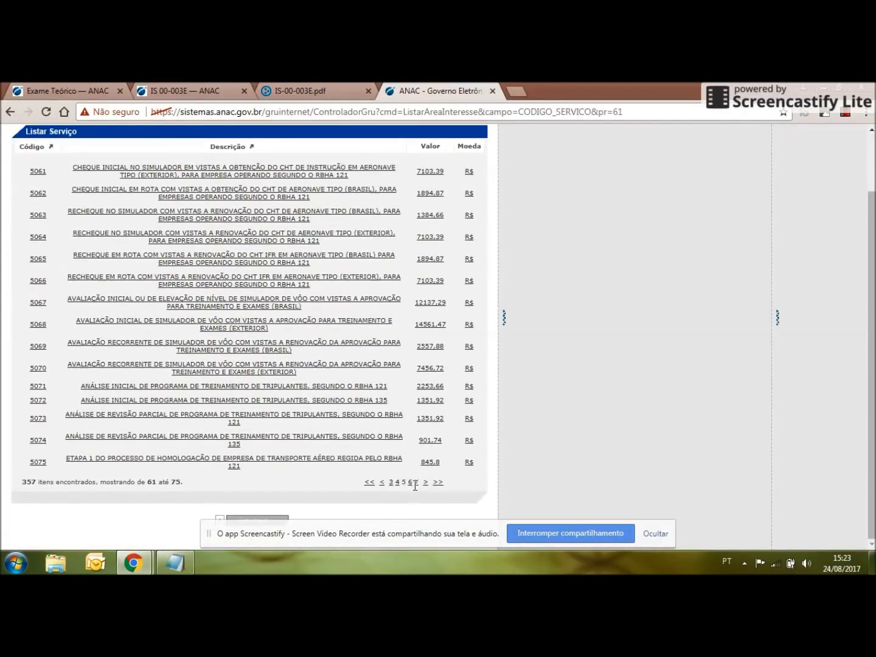
{"action": "left_click", "coordinate": [417, 482]}
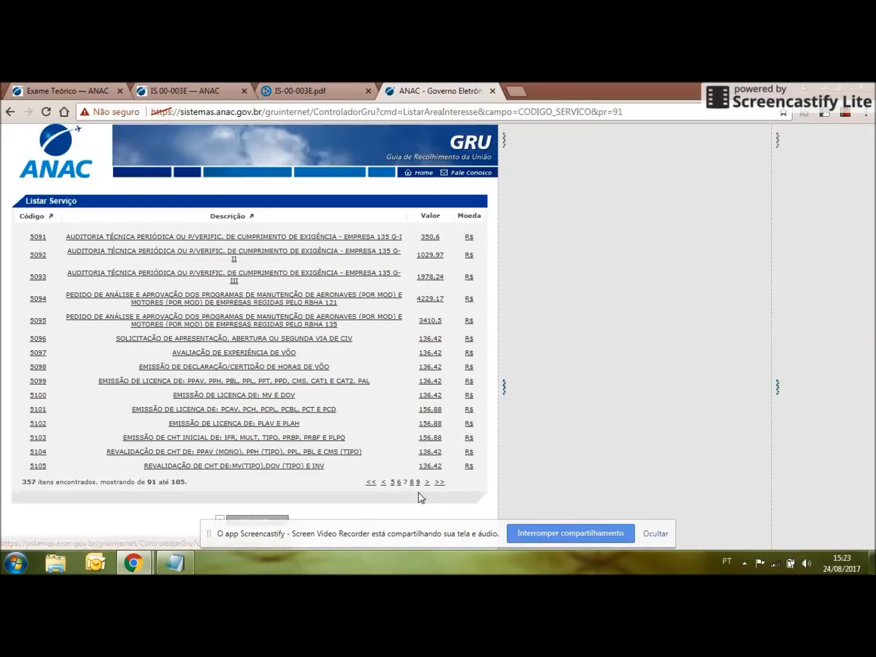
{"action": "left_click", "coordinate": [414, 482]}
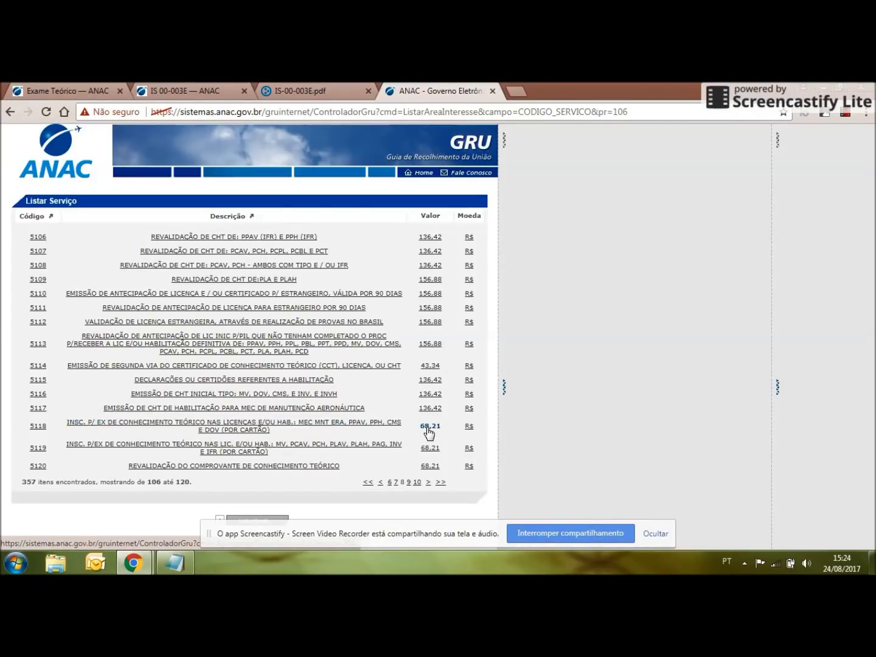
{"action": "left_click", "coordinate": [196, 430]}
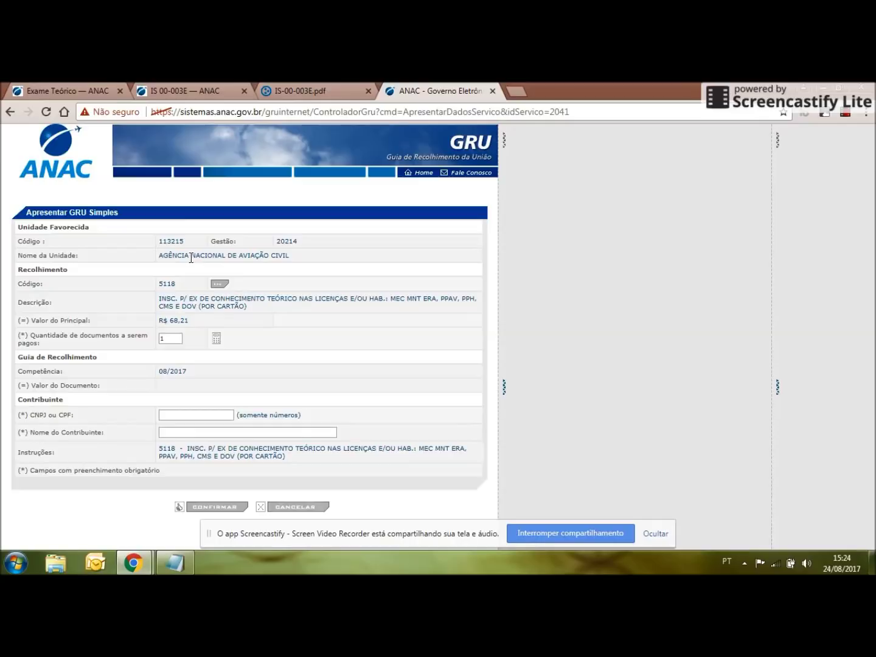
Step: Review the service details on the slip form, set the quantity of documents to 4 and calculate the document value
{"action": "double_click", "coordinate": [165, 283]}
{"action": "left_click", "coordinate": [163, 300]}
{"action": "left_click_drag", "start_coordinate": [194, 320], "coordinate": [167, 321]}
{"action": "left_click", "coordinate": [216, 341]}
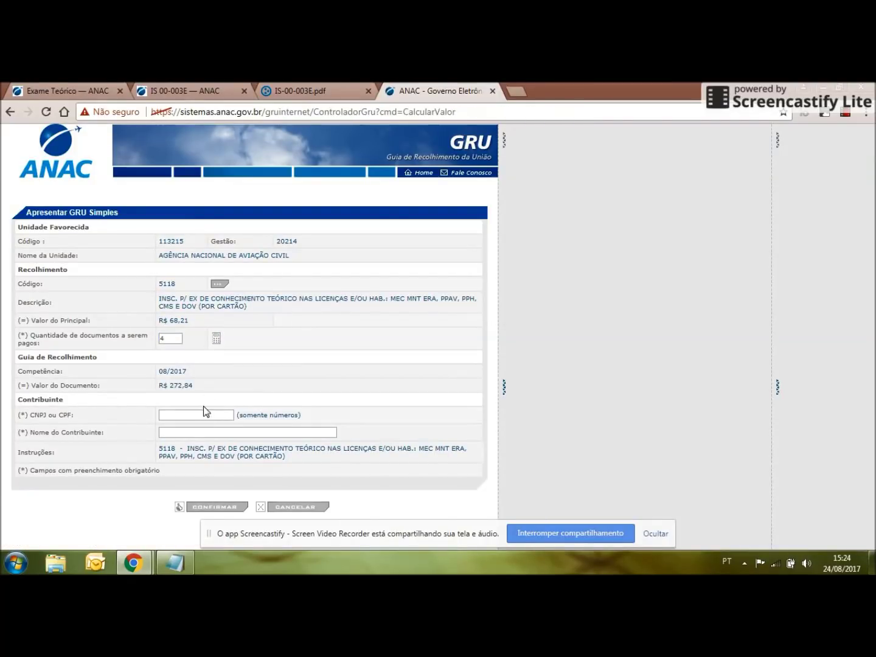
{"action": "triple_click", "coordinate": [171, 387]}
{"action": "left_click", "coordinate": [203, 386]}
Step: Examine the taxpayer's CNPJ/CPF and name fields and the document value, then close the GRU page
{"action": "left_click", "coordinate": [171, 416]}
{"action": "left_click", "coordinate": [173, 432]}
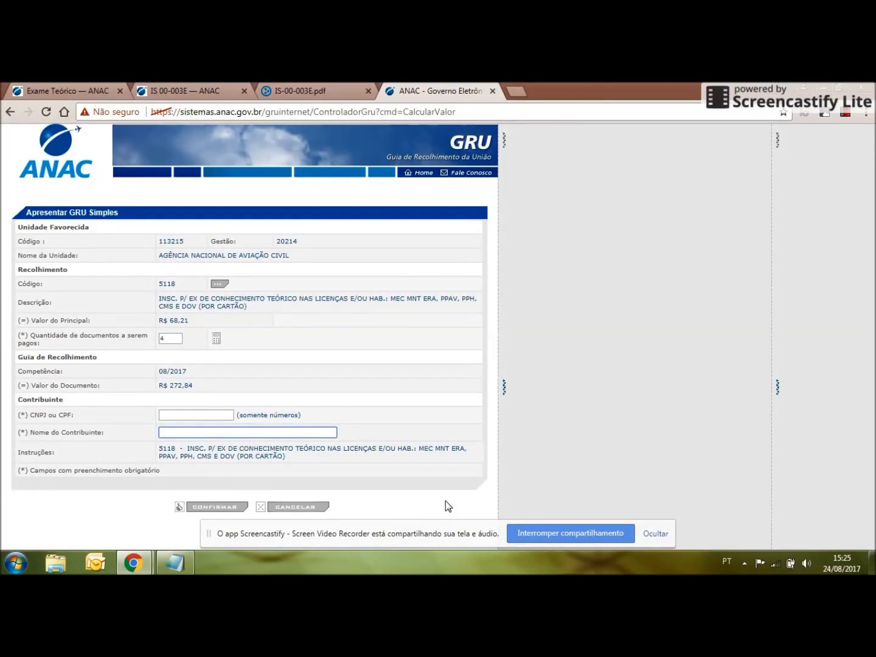
{"action": "double_click", "coordinate": [182, 385]}
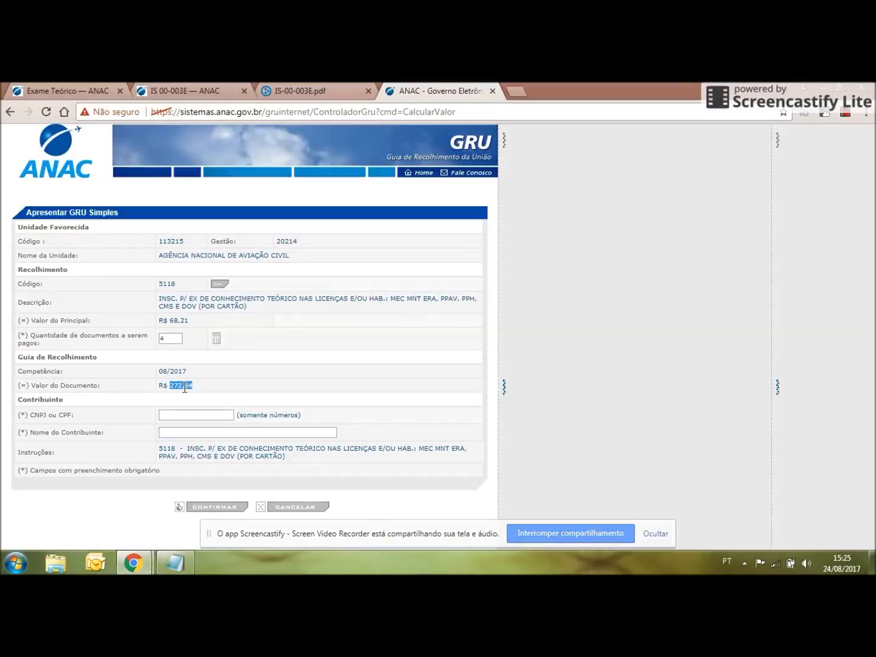
{"action": "left_click", "coordinate": [194, 386]}
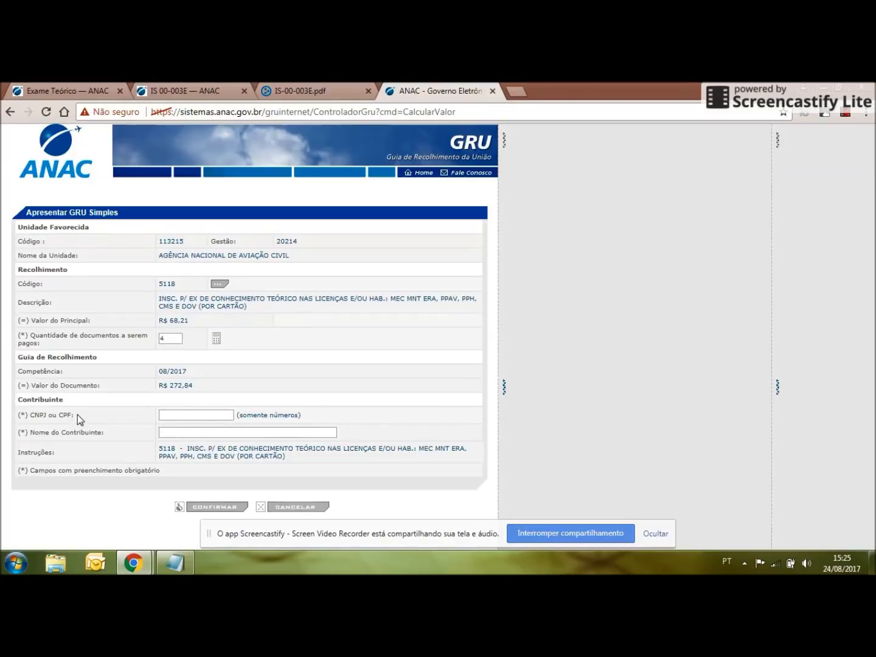
{"action": "triple_click", "coordinate": [174, 384]}
{"action": "left_click", "coordinate": [493, 90]}
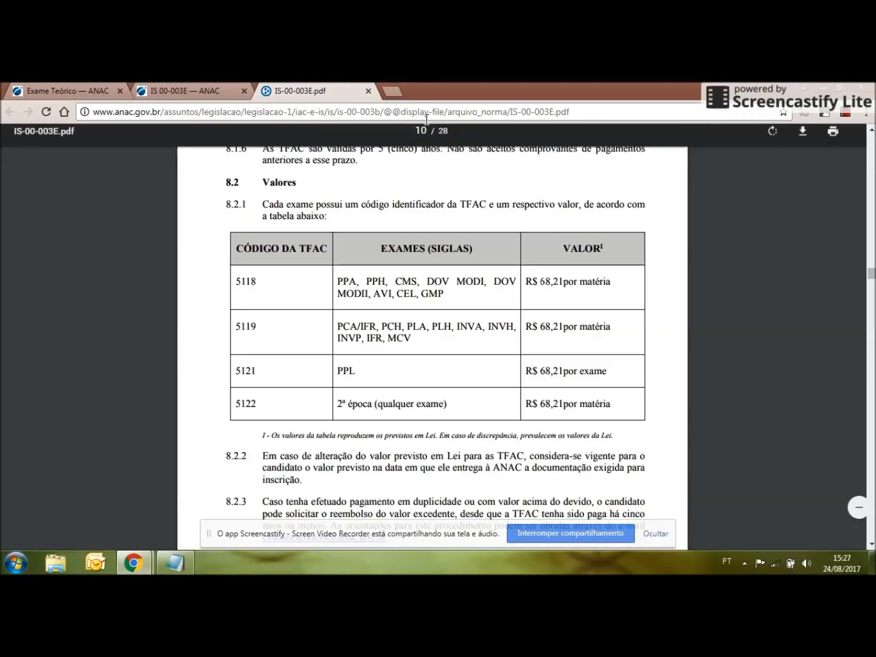
Step: Search Google for "alunos anac" in a new tab and open the "Alunos - Anac" result
{"action": "left_click", "coordinate": [392, 91]}
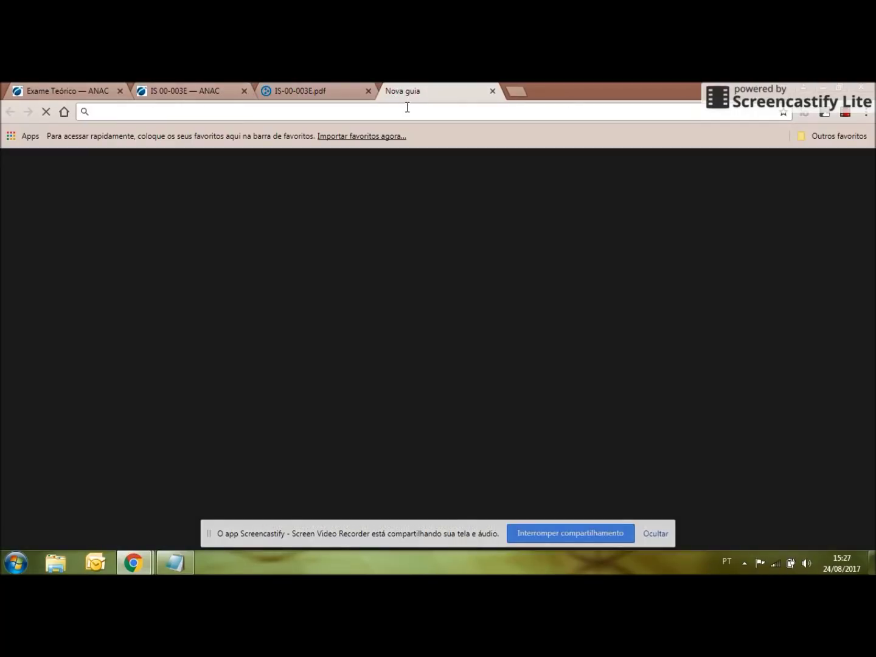
{"action": "type", "text": "alunos anac"}
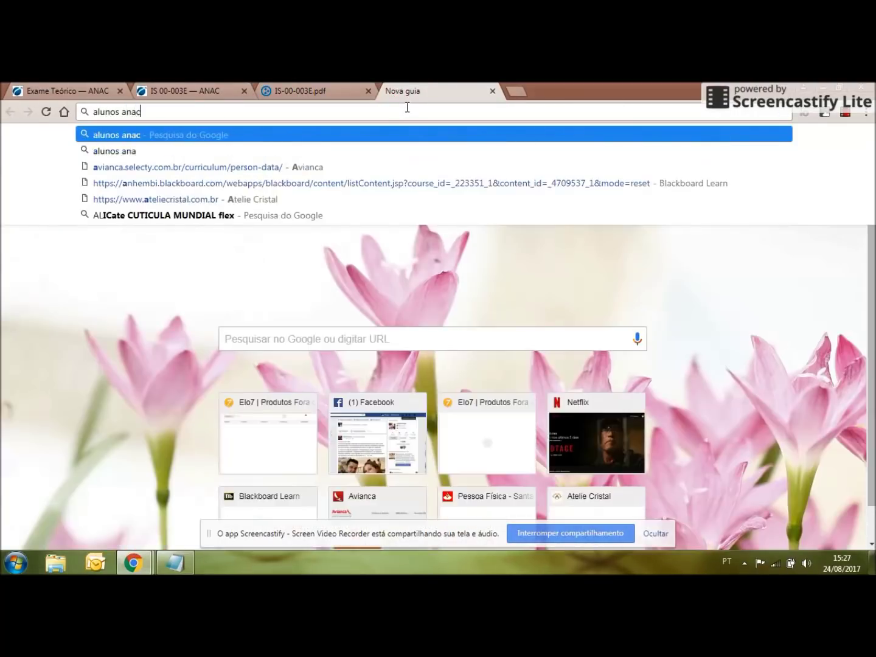
{"action": "key", "text": "Return"}
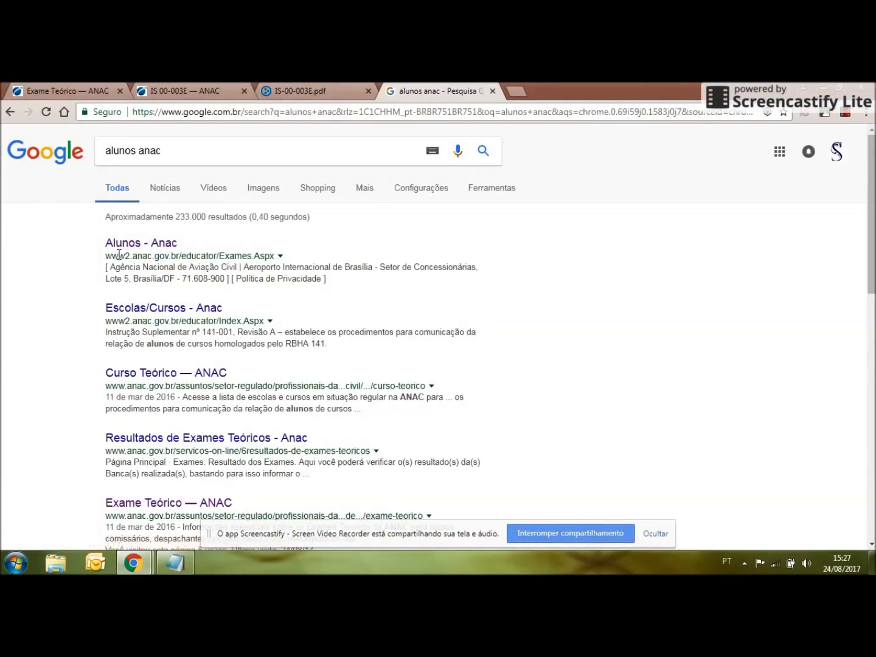
{"action": "left_click_drag", "start_coordinate": [119, 256], "coordinate": [187, 256]}
{"action": "left_click", "coordinate": [163, 243]}
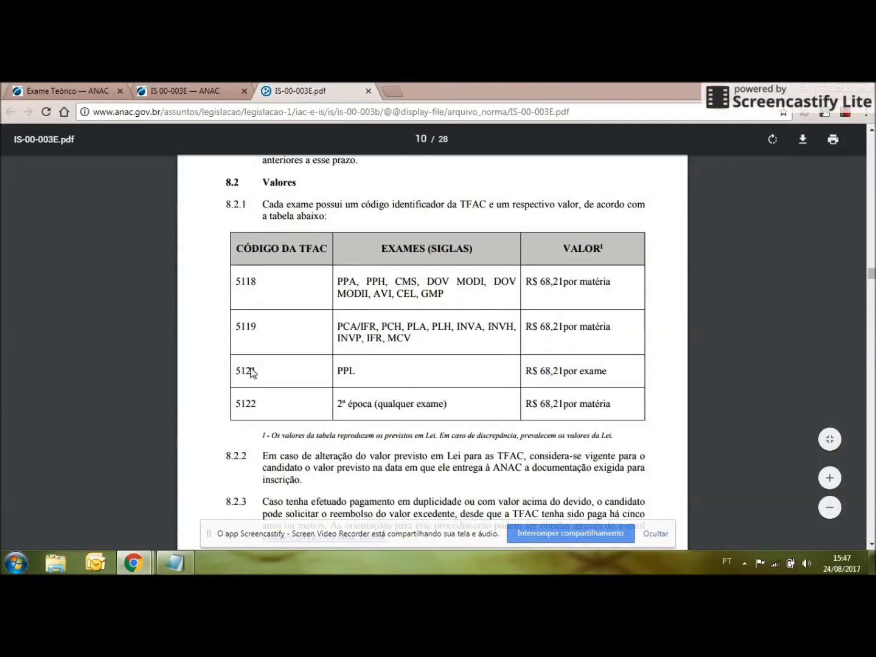
Step: Examine the 2ª época row of the section 8.2 fee table, including its TFAC code and fee per subject
{"action": "left_click_drag", "start_coordinate": [235, 404], "coordinate": [265, 405]}
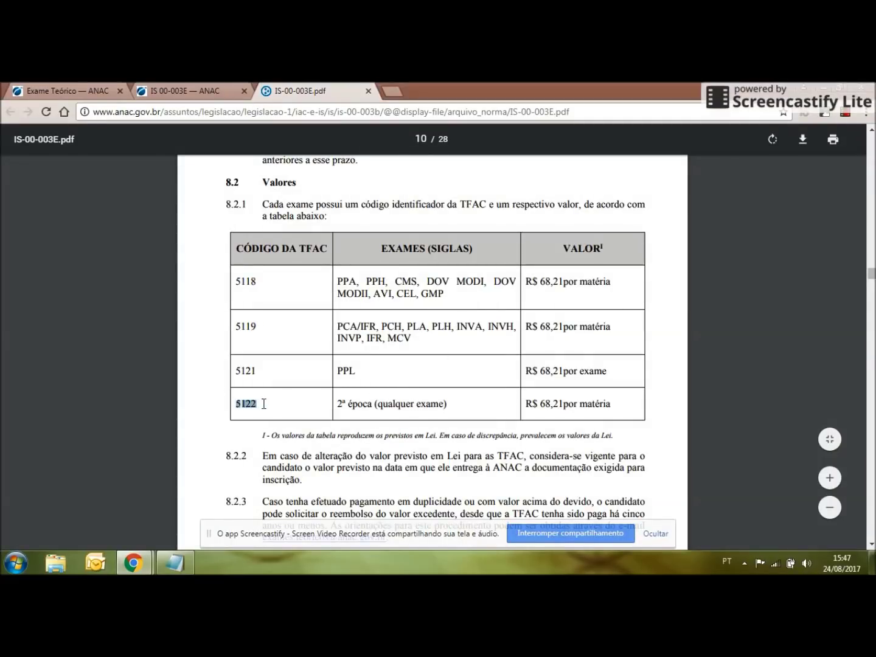
{"action": "left_click", "coordinate": [276, 409]}
{"action": "left_click_drag", "start_coordinate": [333, 403], "coordinate": [469, 405]}
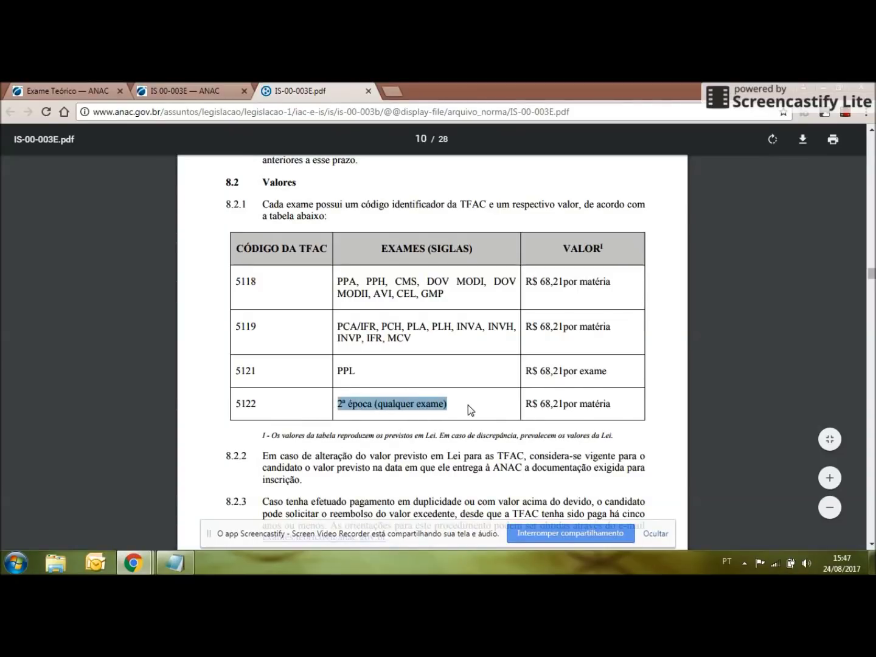
{"action": "left_click", "coordinate": [469, 404]}
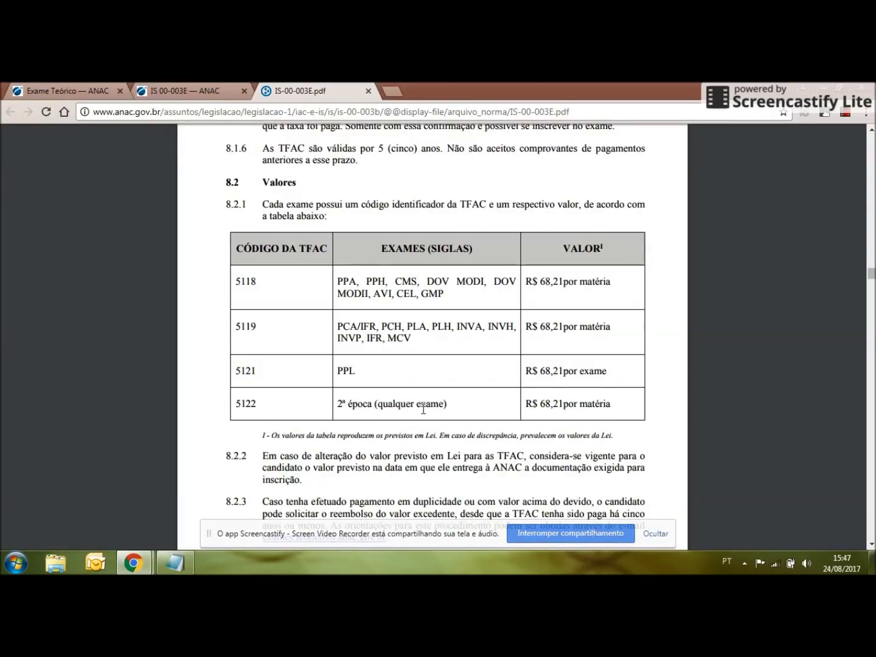
{"action": "double_click", "coordinate": [544, 405]}
{"action": "left_click", "coordinate": [549, 405]}
{"action": "left_click_drag", "start_coordinate": [565, 403], "coordinate": [540, 405]}
{"action": "left_click", "coordinate": [562, 405]}
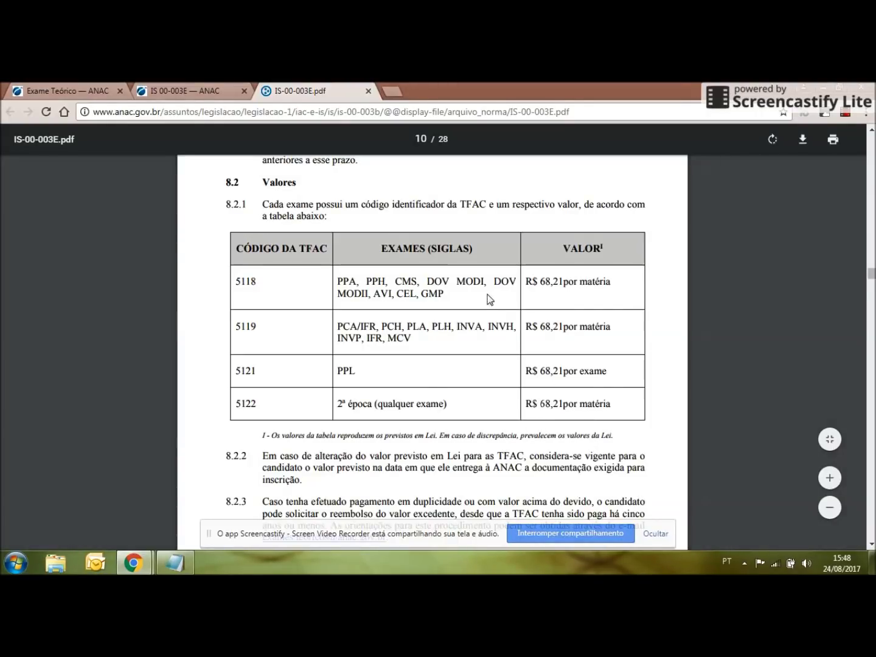
Step: Go through items 8.2.3 to 8.2.5 and highlight the headings of section 9, Inscrições, and 9.1, Pré-requisitos para inscrição
{"action": "scroll", "coordinate": [487, 294], "scroll_direction": "down", "scroll_amount": 2}
{"action": "scroll", "coordinate": [488, 298], "scroll_direction": "down", "scroll_amount": 3}
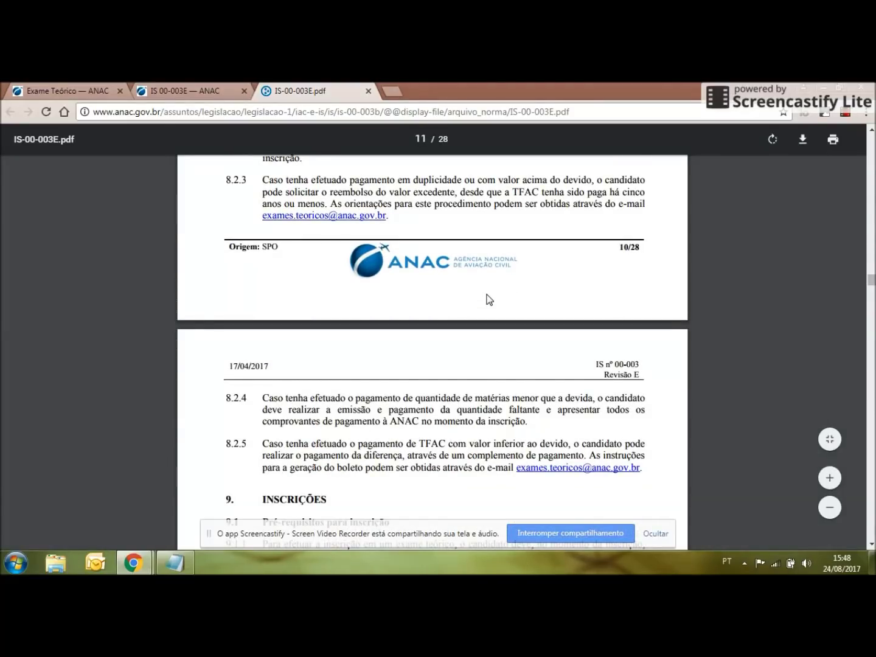
{"action": "scroll", "coordinate": [487, 298], "scroll_direction": "down", "scroll_amount": 3}
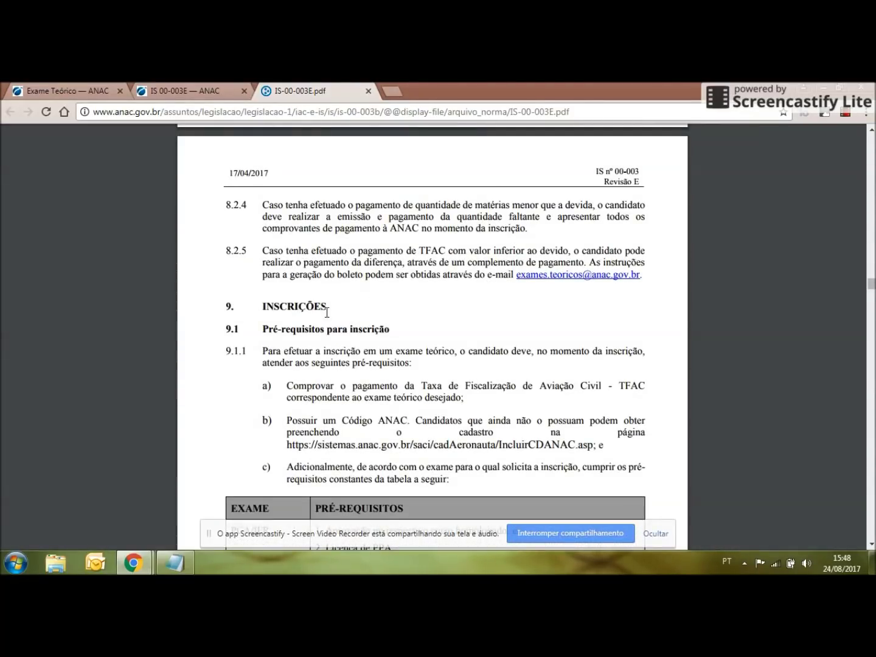
{"action": "double_click", "coordinate": [304, 306]}
{"action": "scroll", "coordinate": [414, 311], "scroll_direction": "down", "scroll_amount": 1}
{"action": "double_click", "coordinate": [375, 266]}
Step: Check the CMS prerequisite in the section 9.1 table and highlight the contact e-mail in the note below it
{"action": "scroll", "coordinate": [432, 275], "scroll_direction": "down", "scroll_amount": 1}
{"action": "scroll", "coordinate": [432, 275], "scroll_direction": "down", "scroll_amount": 3}
{"action": "scroll", "coordinate": [432, 276], "scroll_direction": "down", "scroll_amount": 1}
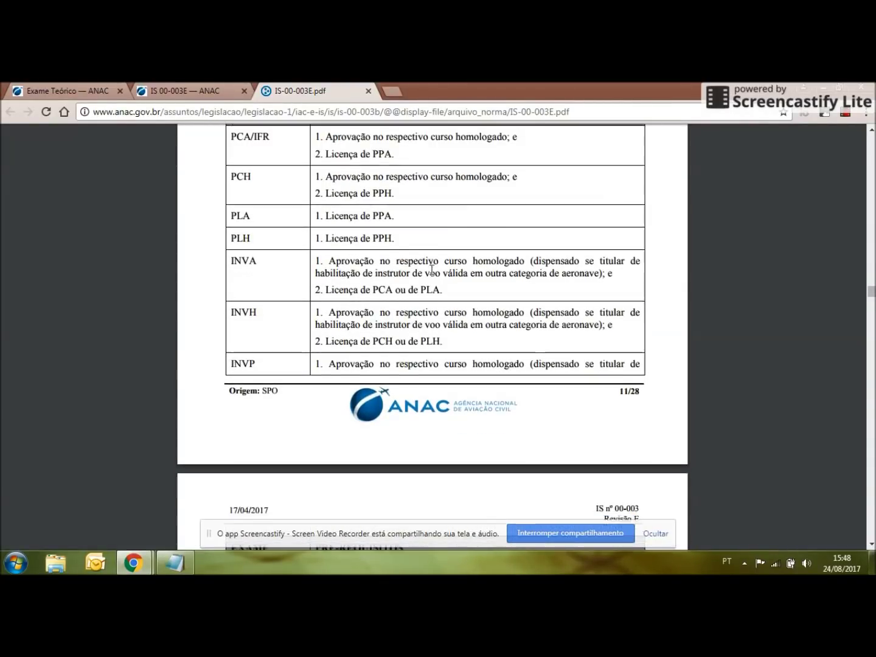
{"action": "scroll", "coordinate": [432, 271], "scroll_direction": "down", "scroll_amount": 5}
{"action": "scroll", "coordinate": [432, 269], "scroll_direction": "down", "scroll_amount": 1}
{"action": "left_click_drag", "start_coordinate": [237, 294], "coordinate": [261, 298]}
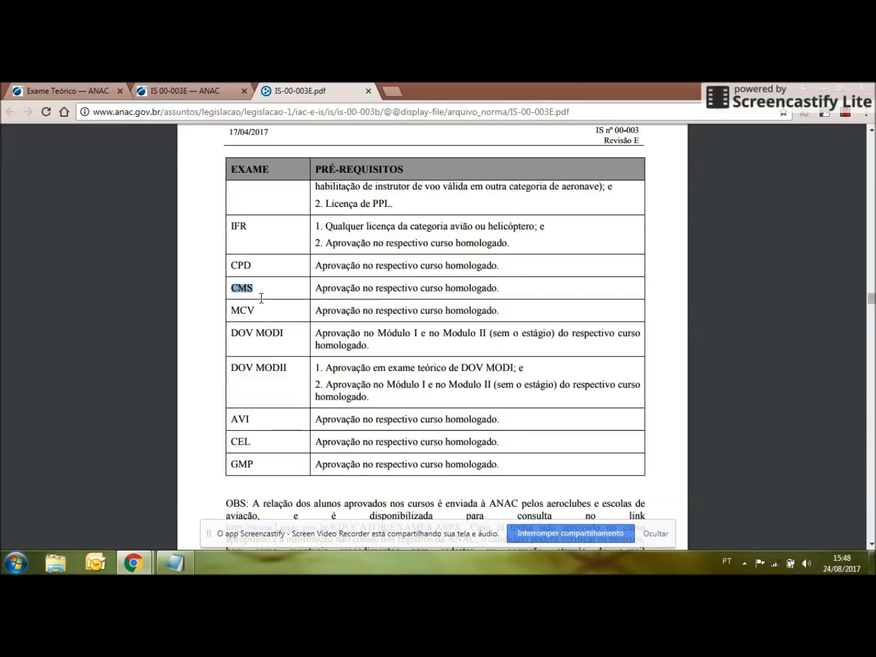
{"action": "left_click_drag", "start_coordinate": [316, 288], "coordinate": [504, 284]}
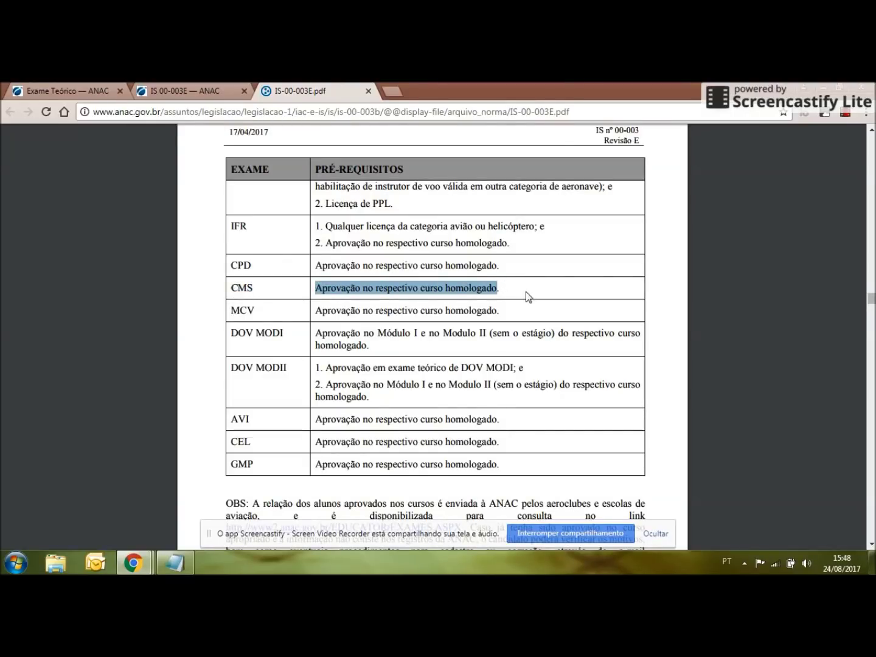
{"action": "scroll", "coordinate": [511, 322], "scroll_direction": "down", "scroll_amount": 3}
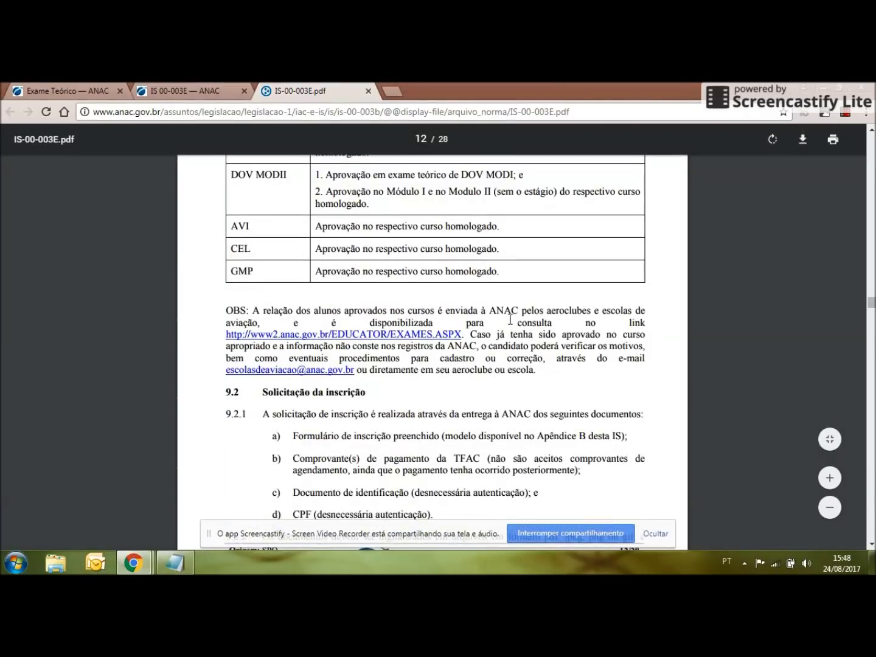
{"action": "left_click_drag", "start_coordinate": [356, 371], "coordinate": [216, 373]}
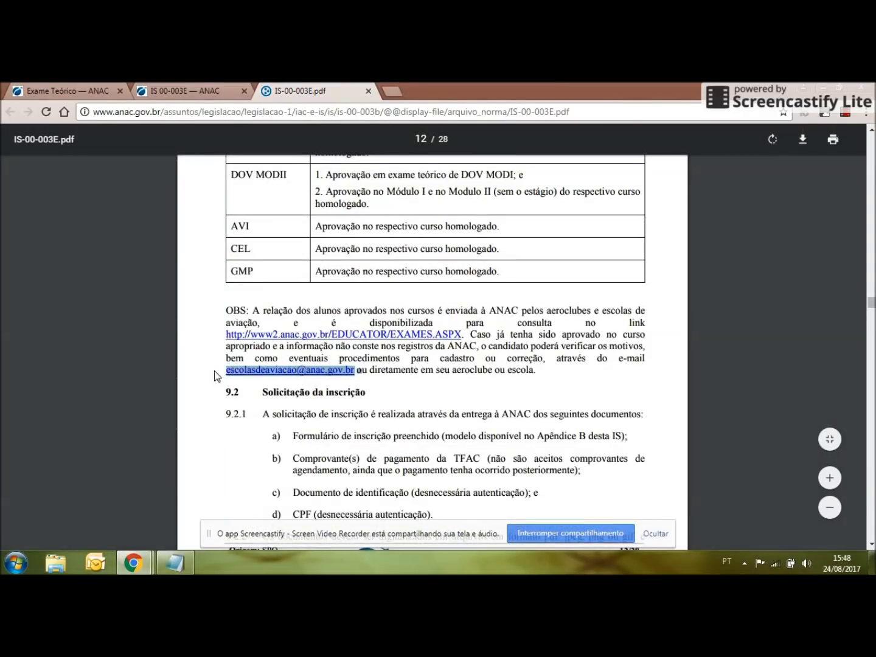
Step: Go through section 9.2, Solicitação da inscrição, highlighting the 9.2.1 introduction and required documents a) and b)
{"action": "left_click", "coordinate": [378, 366]}
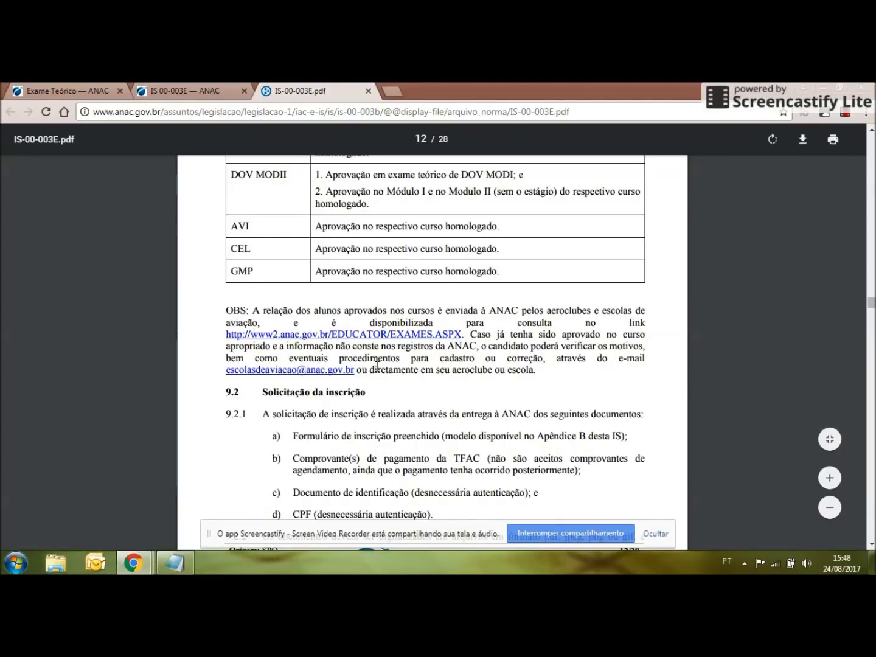
{"action": "triple_click", "coordinate": [319, 396]}
{"action": "left_click", "coordinate": [460, 372]}
{"action": "scroll", "coordinate": [460, 372], "scroll_direction": "down", "scroll_amount": 1}
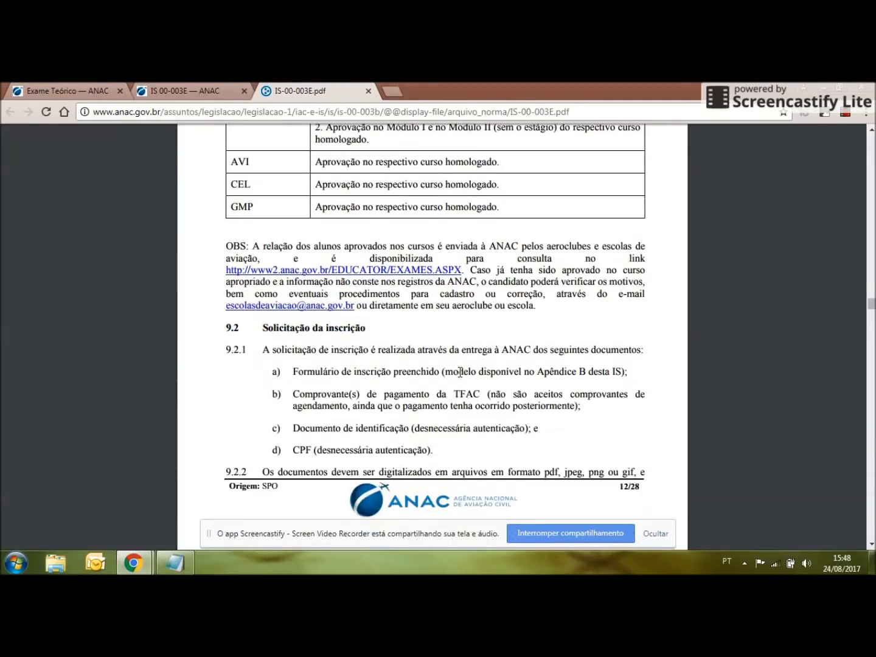
{"action": "left_click_drag", "start_coordinate": [264, 352], "coordinate": [648, 349]}
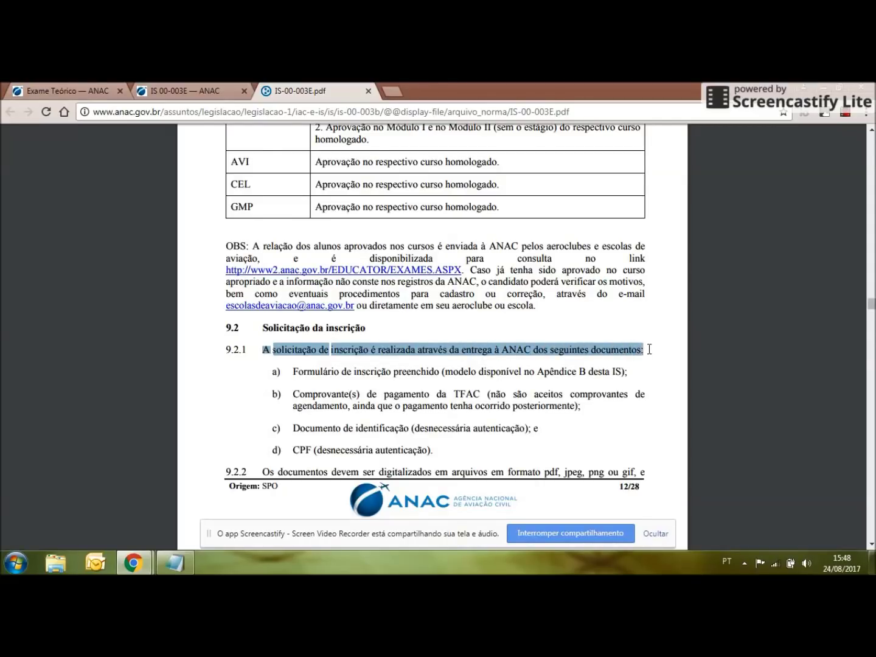
{"action": "left_click_drag", "start_coordinate": [293, 370], "coordinate": [452, 376]}
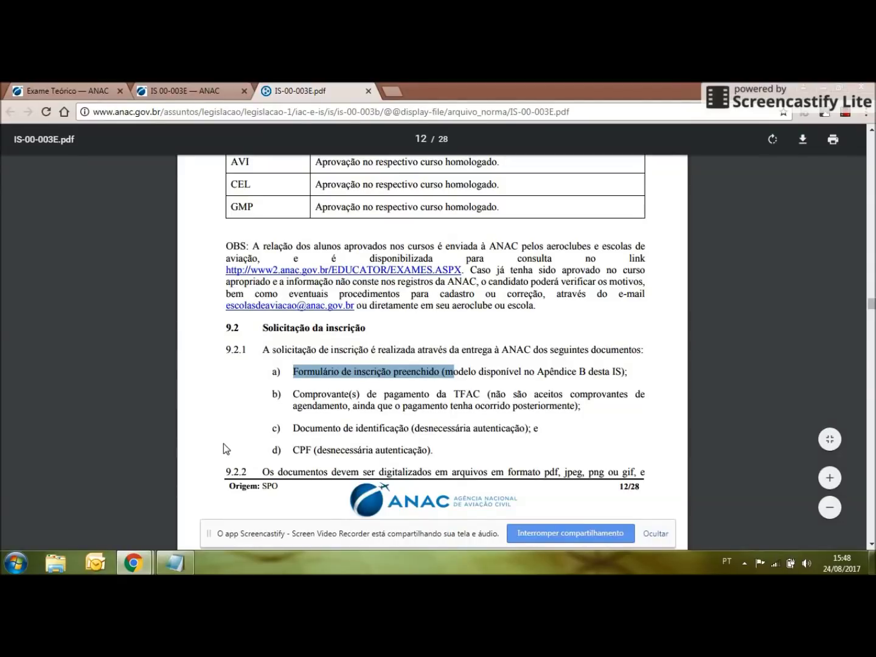
{"action": "left_click_drag", "start_coordinate": [303, 372], "coordinate": [480, 397]}
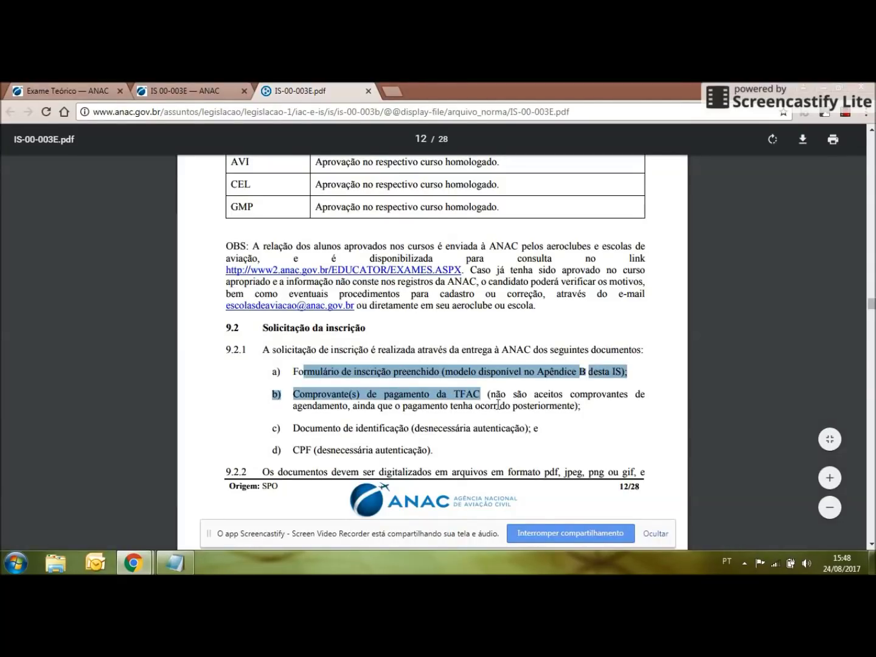
Step: Highlight documents c) Documento de identificação and d) CPF in the 9.2.1 list, then clear the selection
{"action": "left_click_drag", "start_coordinate": [289, 429], "coordinate": [399, 429]}
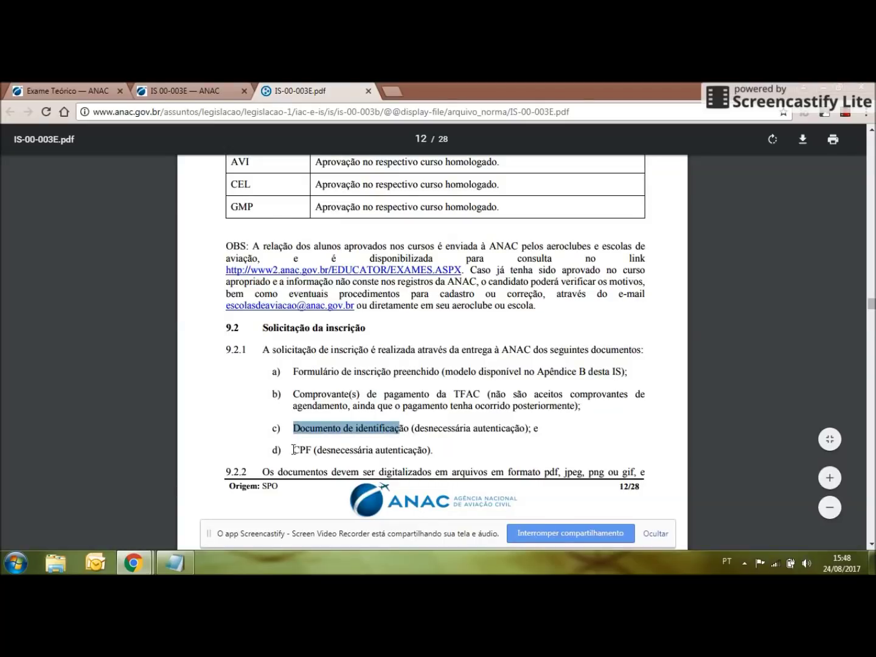
{"action": "double_click", "coordinate": [294, 449]}
{"action": "triple_click", "coordinate": [303, 429]}
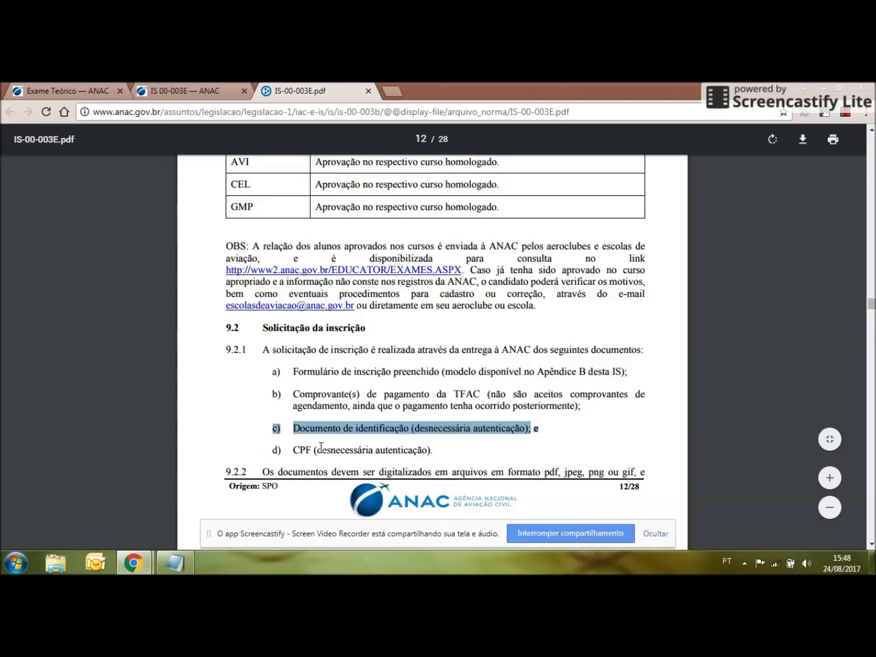
{"action": "left_click_drag", "start_coordinate": [320, 448], "coordinate": [284, 446]}
{"action": "left_click", "coordinate": [360, 433]}
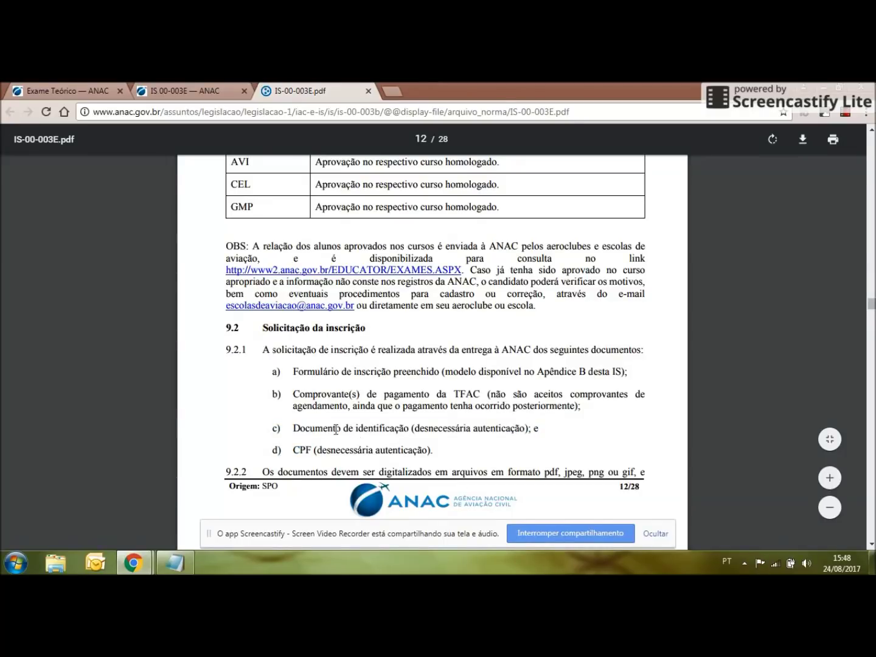
{"action": "triple_click", "coordinate": [336, 431]}
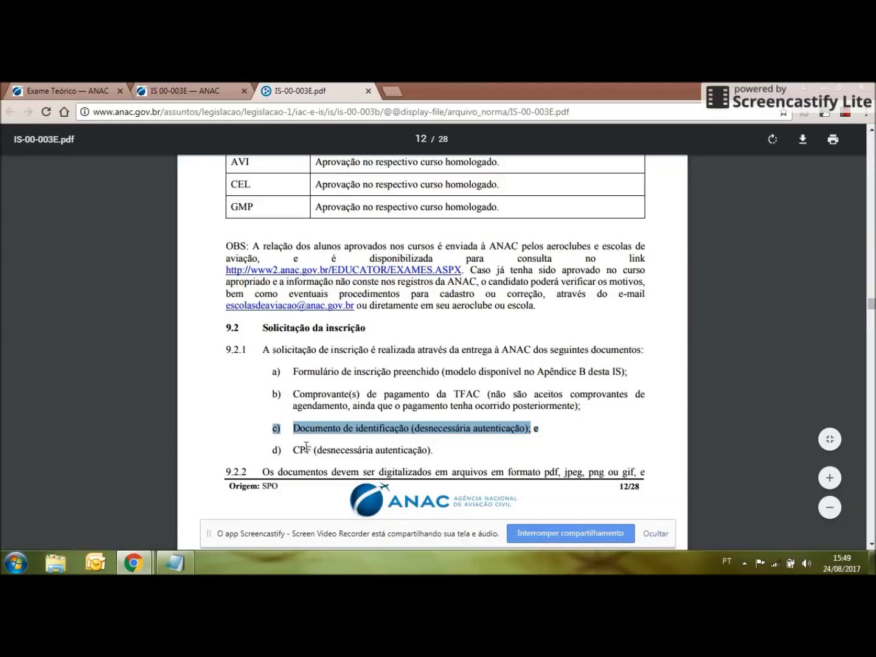
{"action": "left_click", "coordinate": [317, 433]}
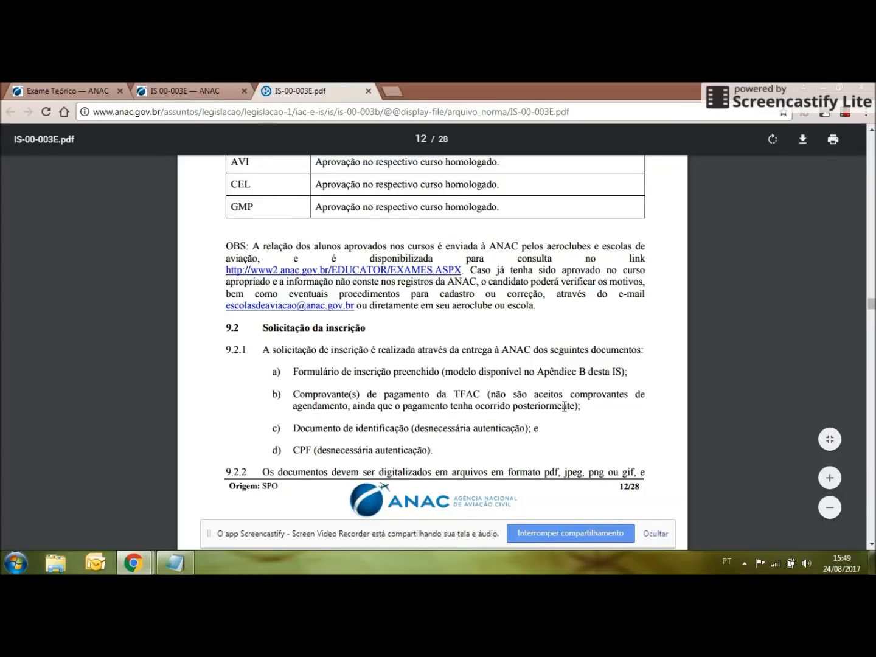
Step: Review item 9.2.2 across the page break, highlighting the rule against cloud links and the scheduling e-mail address
{"action": "scroll", "coordinate": [567, 412], "scroll_direction": "down", "scroll_amount": 1}
{"action": "scroll", "coordinate": [310, 466], "scroll_direction": "down", "scroll_amount": 3}
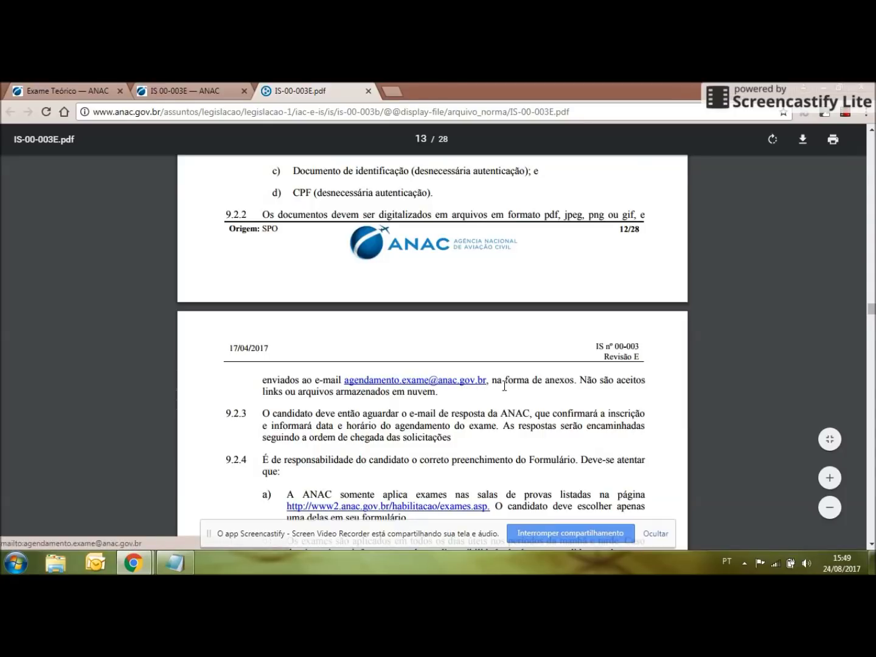
{"action": "left_click_drag", "start_coordinate": [580, 380], "coordinate": [522, 400]}
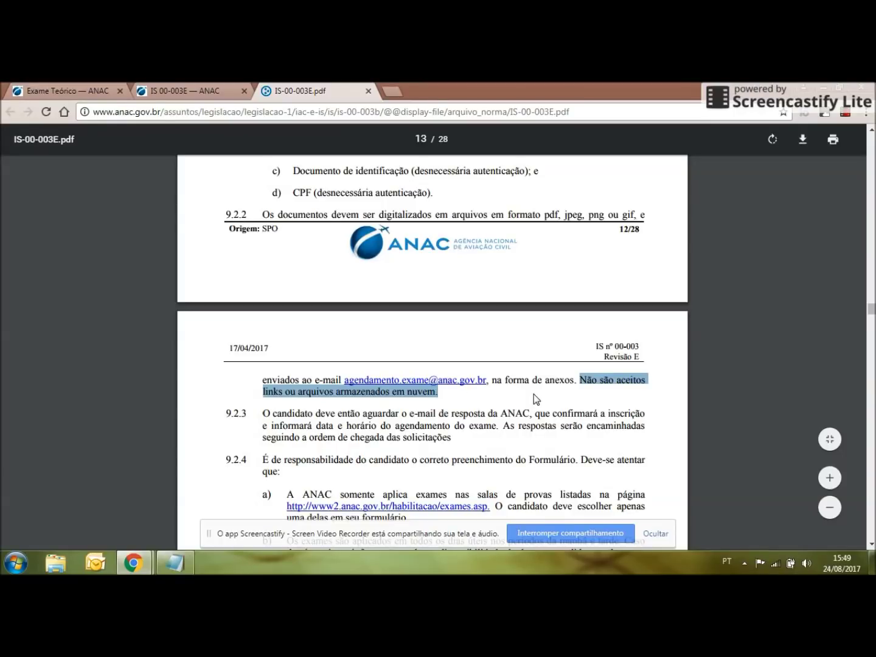
{"action": "left_click", "coordinate": [541, 387]}
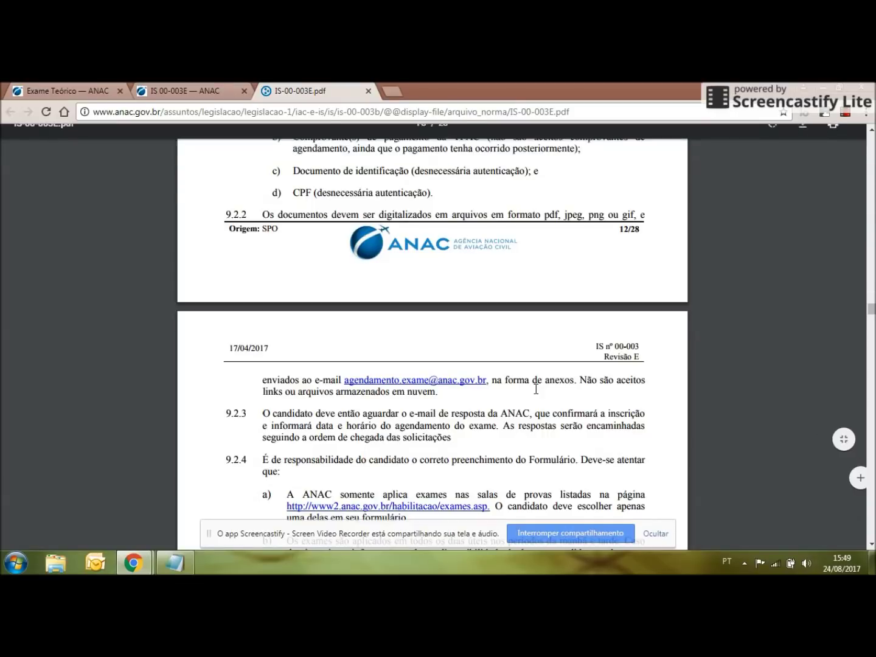
{"action": "left_click_drag", "start_coordinate": [497, 384], "coordinate": [340, 383]}
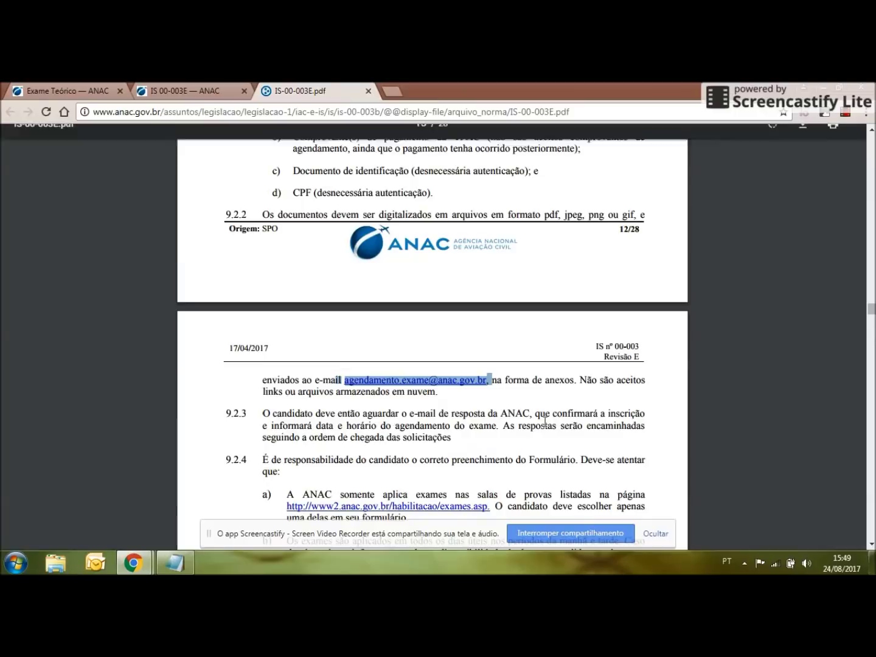
Step: Revisit document a) in 9.2.1, then download the Formulário de inscrição from the Exame Teórico page and open it in Word
{"action": "scroll", "coordinate": [390, 286], "scroll_direction": "up", "scroll_amount": 1}
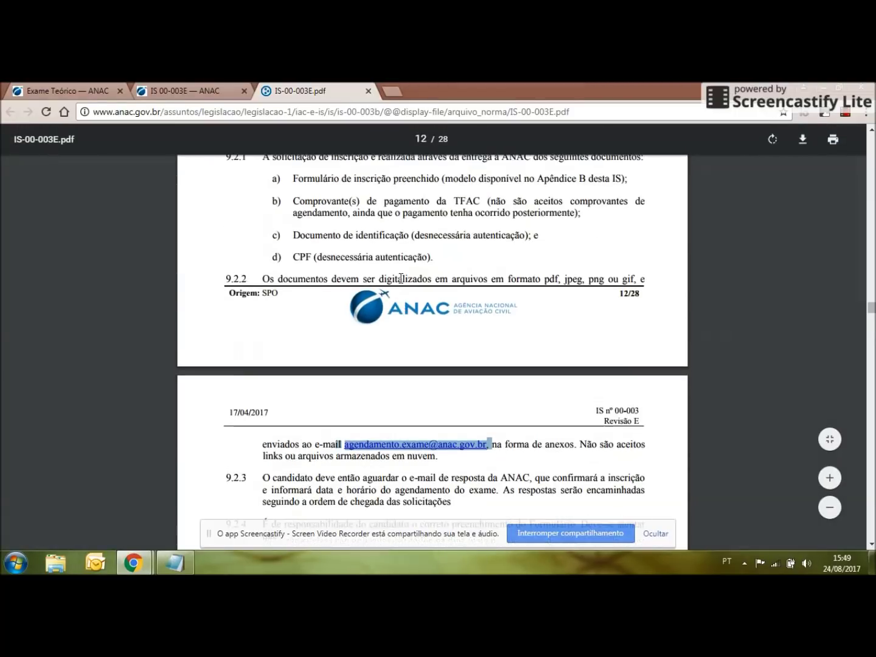
{"action": "triple_click", "coordinate": [347, 180]}
{"action": "left_click", "coordinate": [447, 208]}
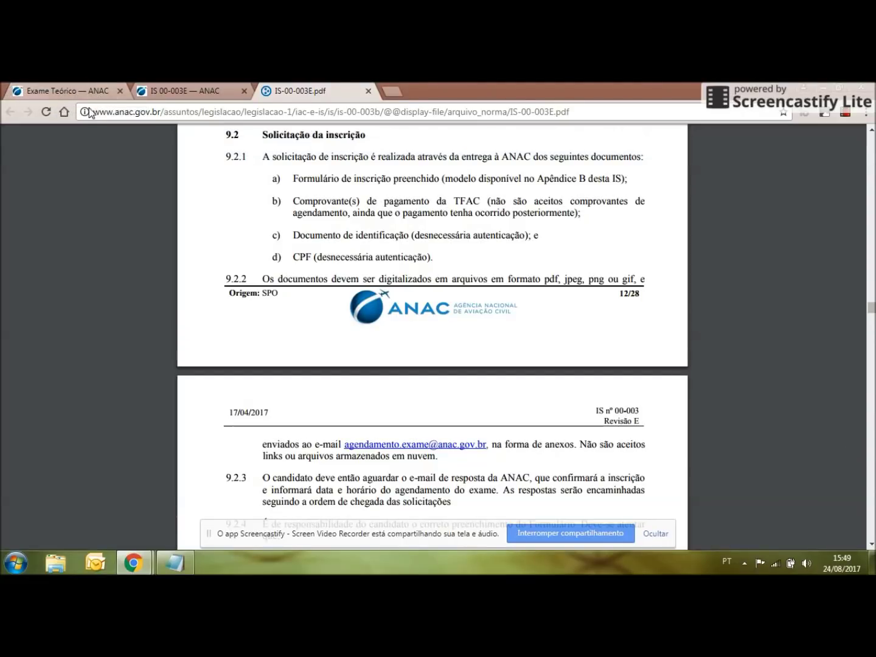
{"action": "left_click", "coordinate": [68, 90]}
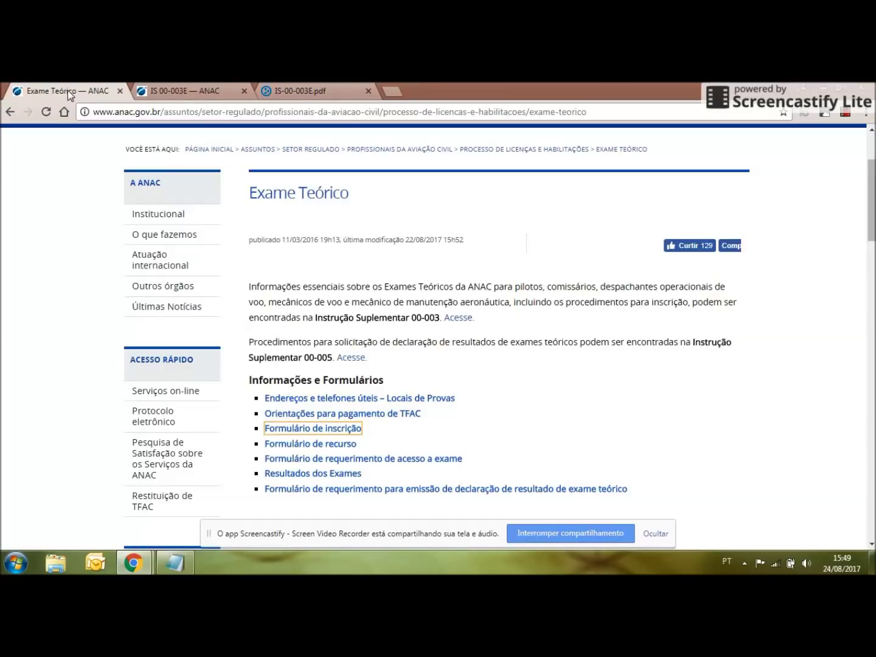
{"action": "left_click", "coordinate": [321, 431]}
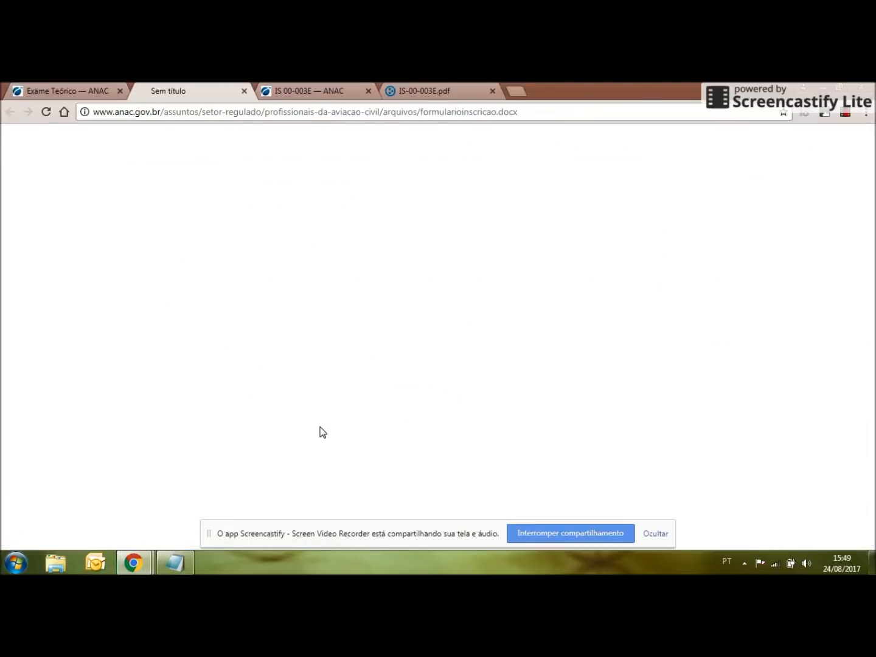
{"action": "left_click", "coordinate": [71, 538]}
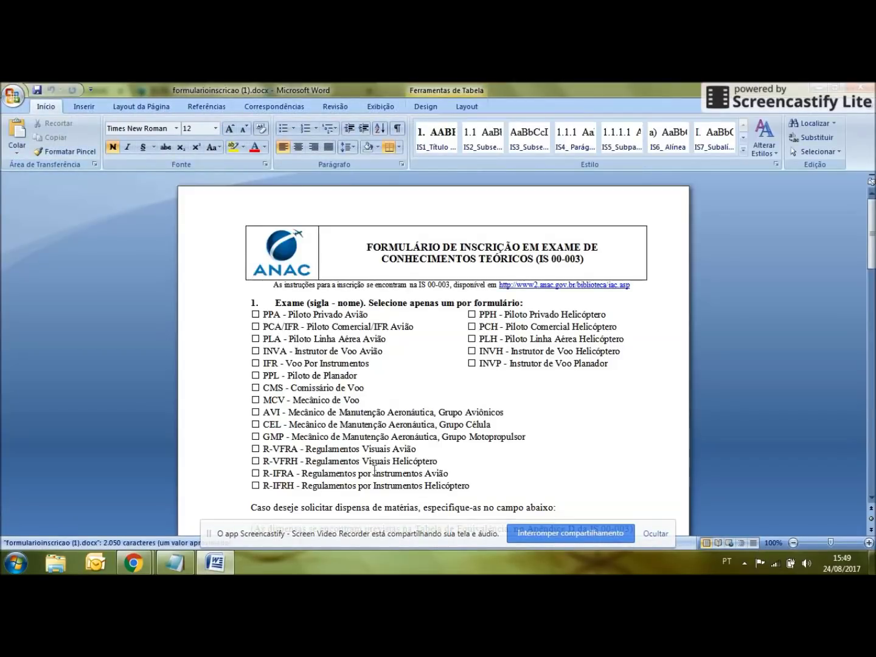
Step: Examine the form's title and section 1, Exame, highlighting the CMS - Comissário de Voo option
{"action": "left_click_drag", "start_coordinate": [364, 247], "coordinate": [592, 255]}
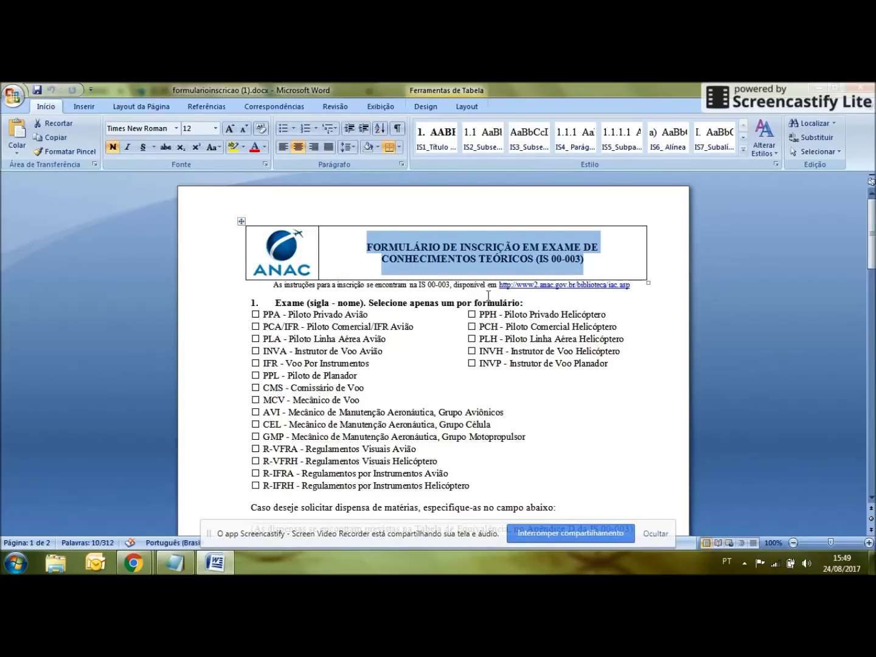
{"action": "left_click_drag", "start_coordinate": [282, 303], "coordinate": [306, 303]}
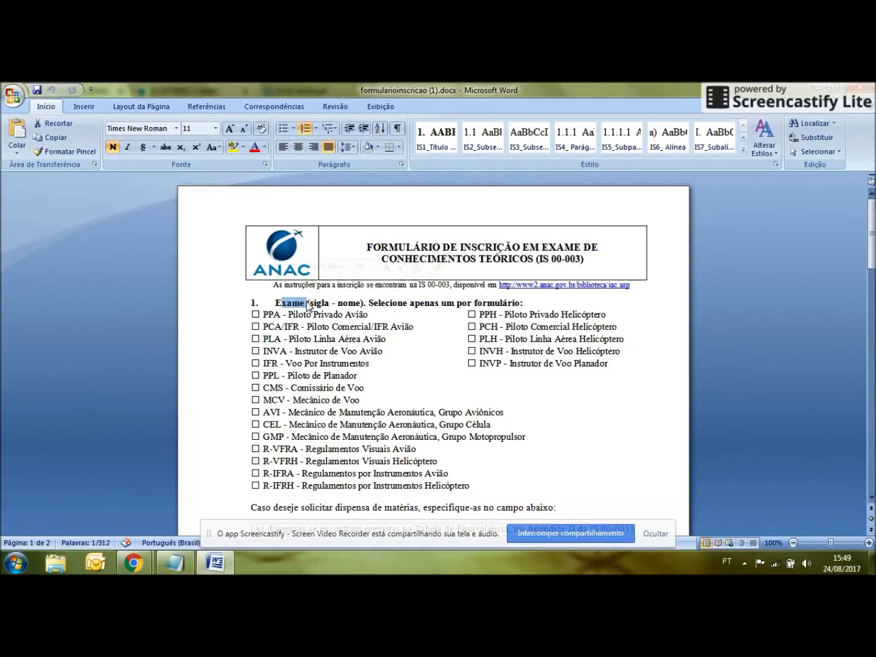
{"action": "left_click", "coordinate": [255, 387]}
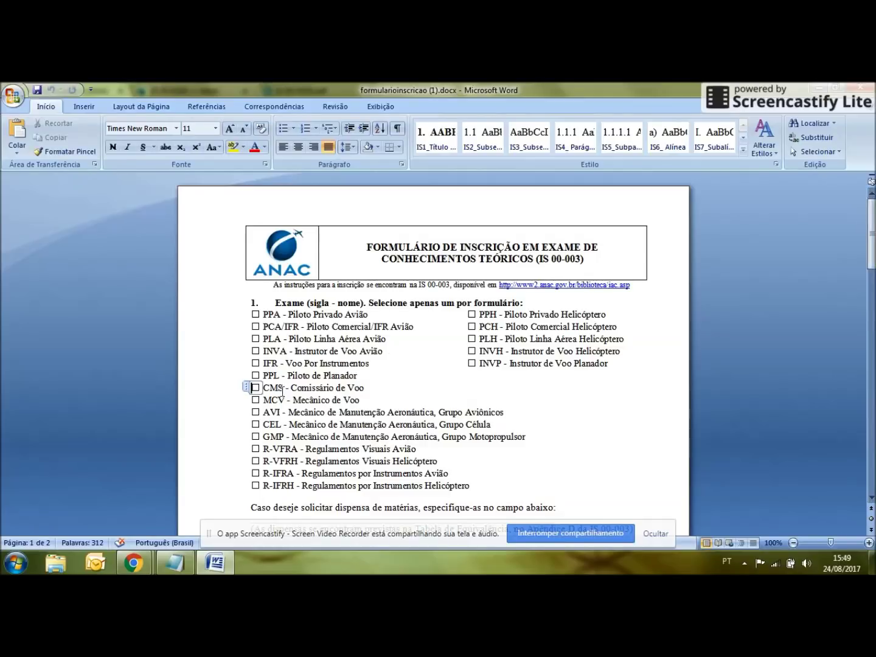
{"action": "left_click_drag", "start_coordinate": [375, 387], "coordinate": [274, 394]}
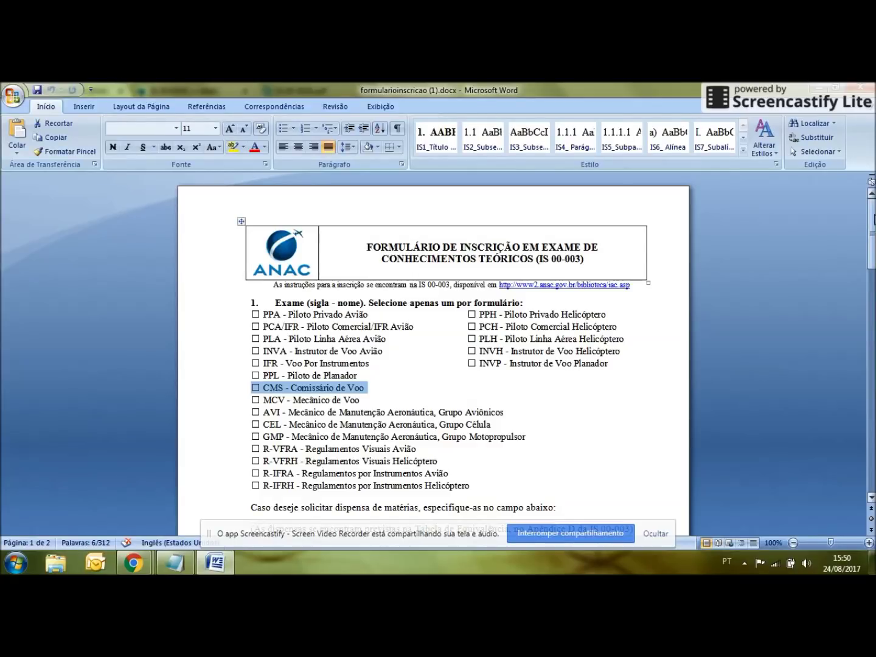
{"action": "left_click_drag", "start_coordinate": [873, 219], "coordinate": [873, 227]}
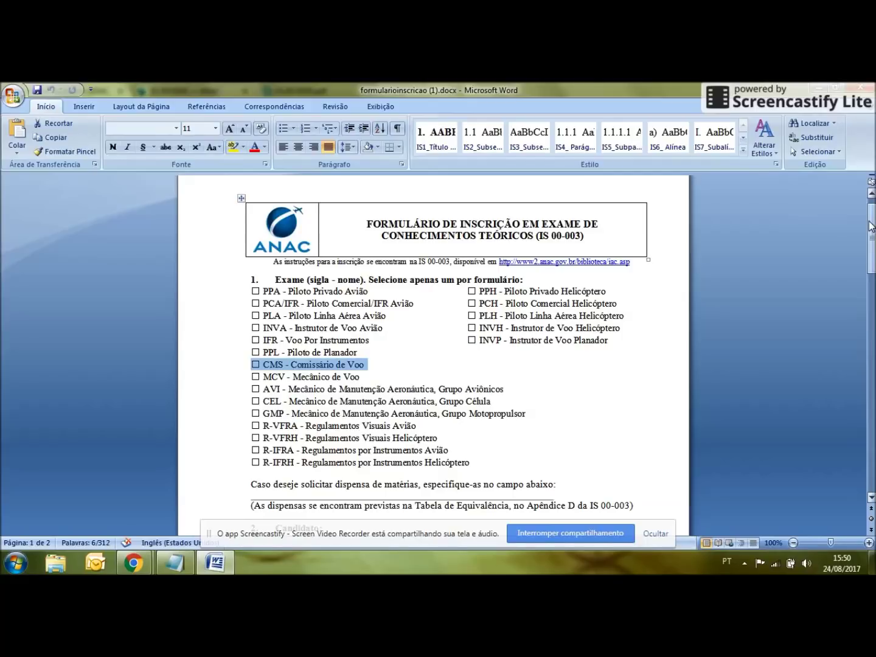
{"action": "left_click_drag", "start_coordinate": [873, 228], "coordinate": [874, 238]}
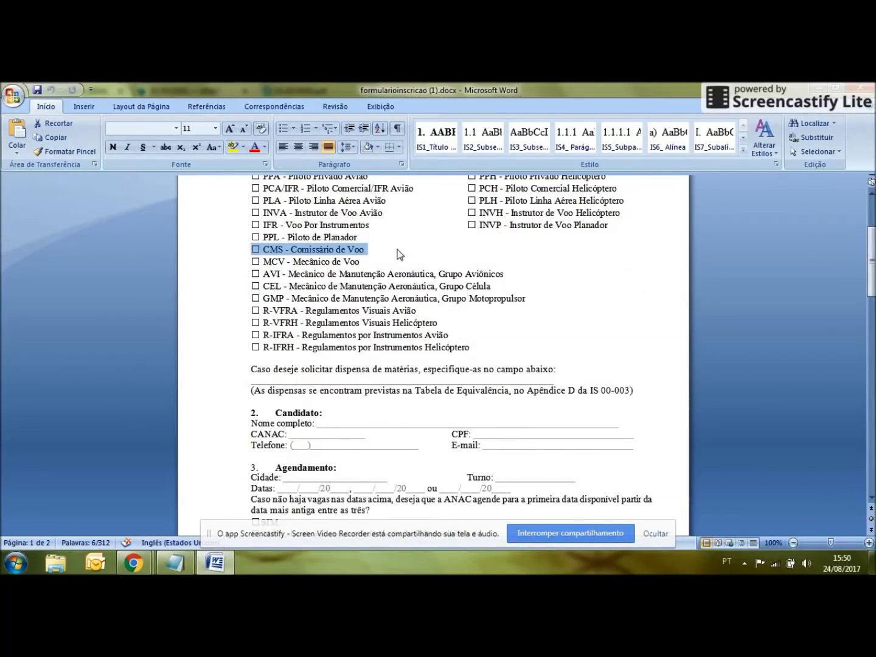
Step: Go through the Candidato section's fields for full name, CANAC, CPF and e-mail without filling them in
{"action": "left_click", "coordinate": [334, 421]}
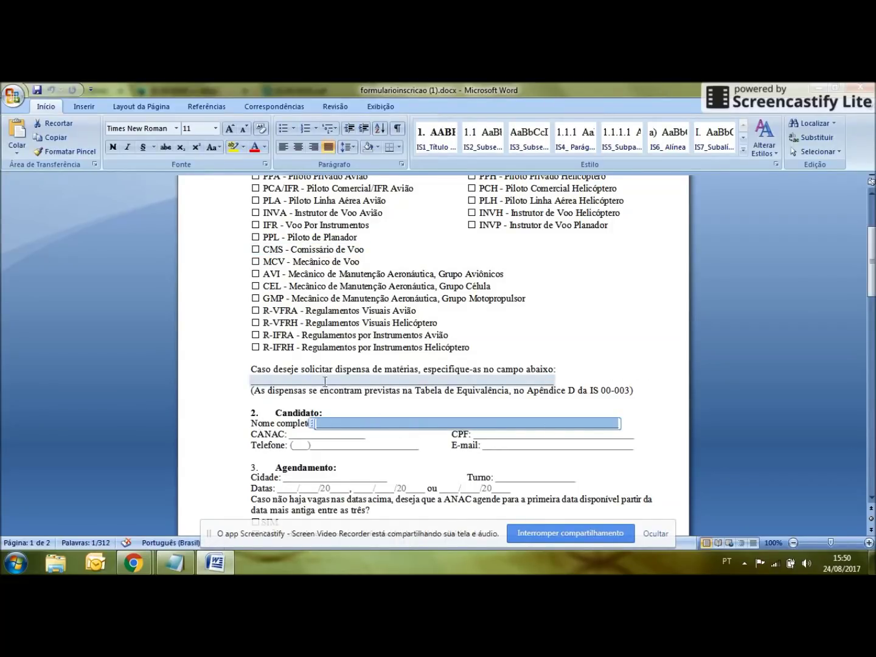
{"action": "scroll", "coordinate": [351, 383], "scroll_direction": "down", "scroll_amount": 1}
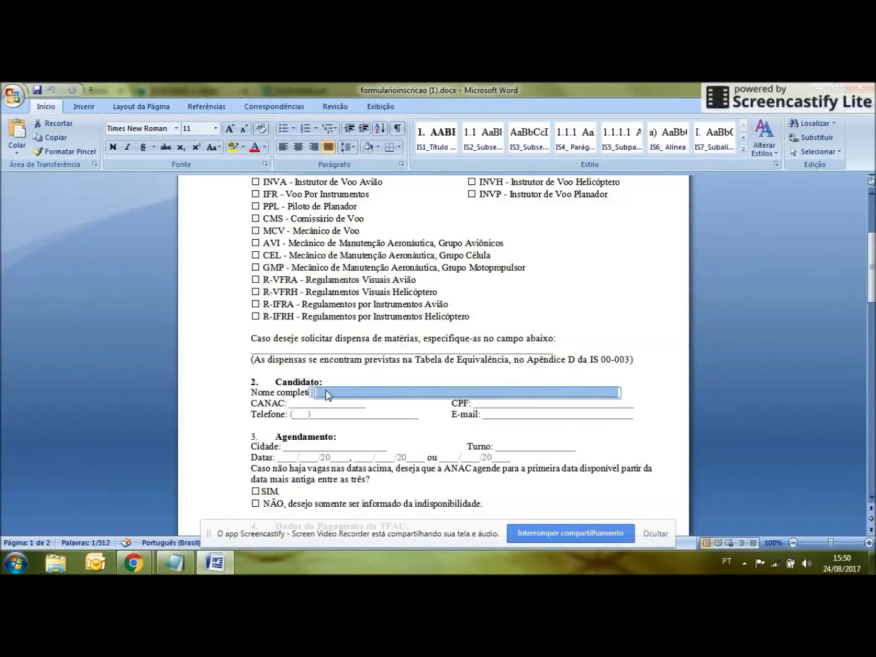
{"action": "left_click", "coordinate": [331, 403]}
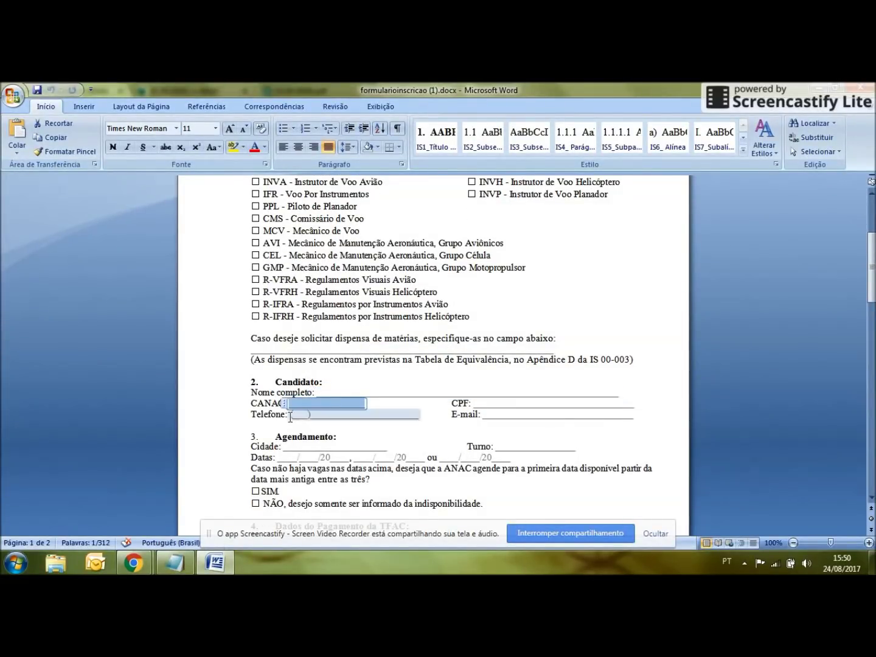
{"action": "left_click", "coordinate": [503, 404]}
{"action": "left_click", "coordinate": [507, 413]}
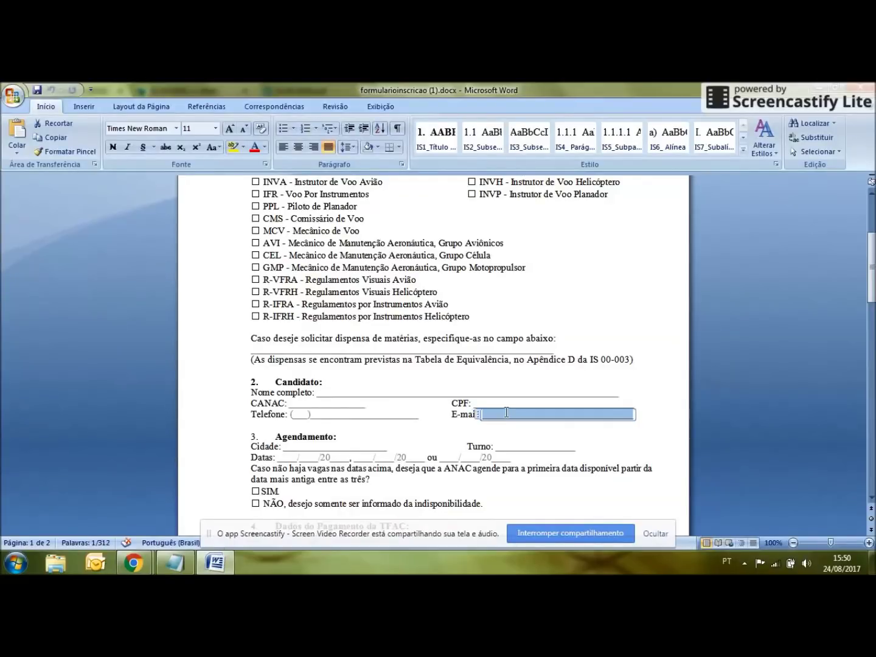
Step: Set Cidade to São Paulo in the Agendamento section
{"action": "scroll", "coordinate": [501, 358], "scroll_direction": "down", "scroll_amount": 2}
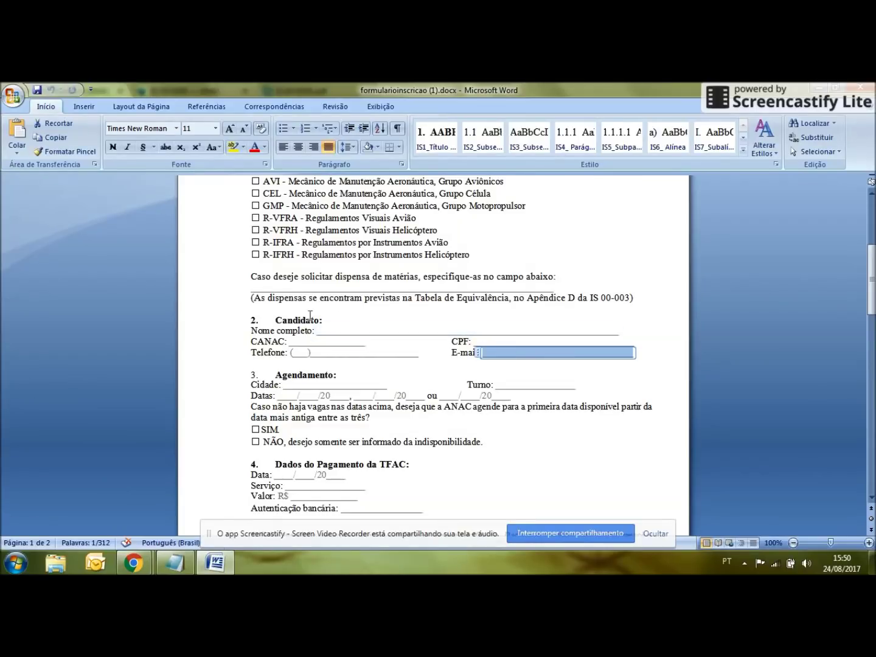
{"action": "left_click", "coordinate": [374, 386]}
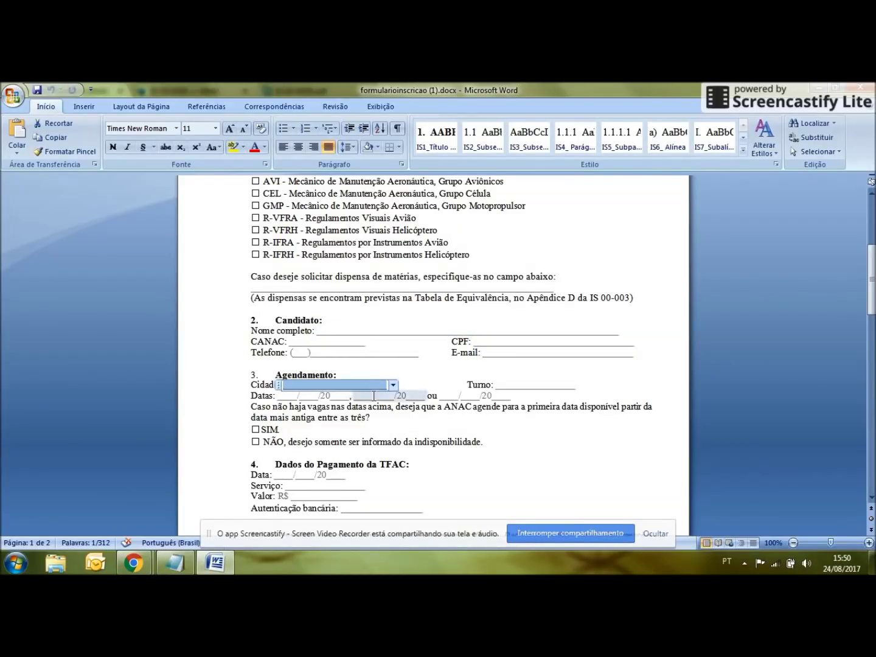
{"action": "left_click", "coordinate": [394, 385]}
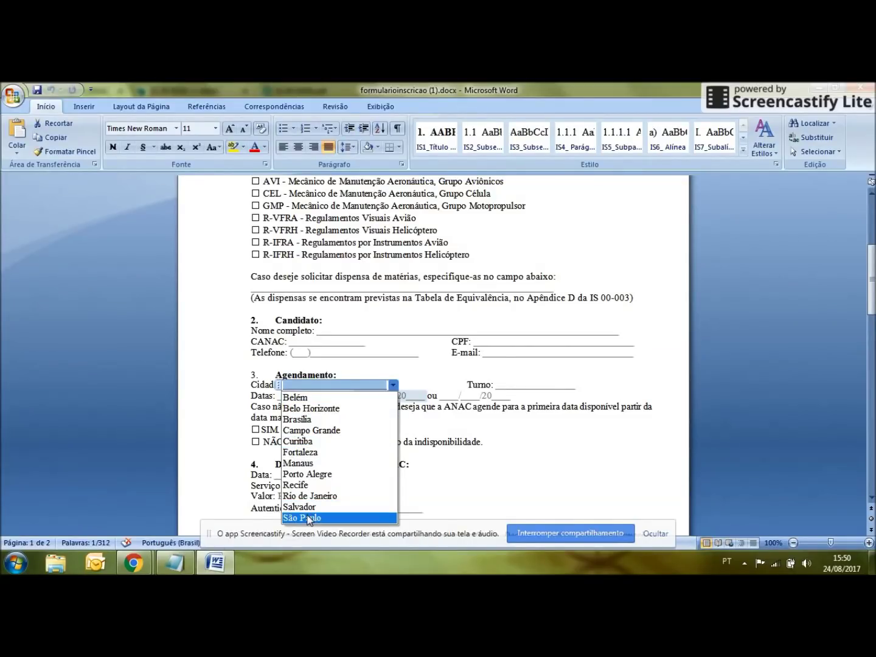
{"action": "left_click", "coordinate": [338, 518]}
Step: Set the first date under Datas in the Agendamento section to 22/09/2017
{"action": "key", "text": "Tab"}
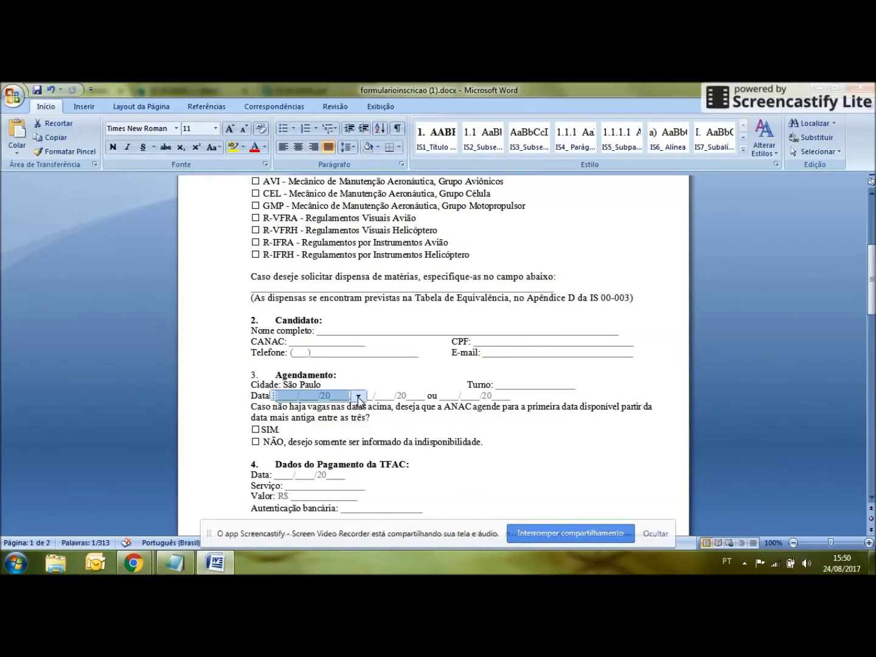
{"action": "left_click", "coordinate": [359, 397]}
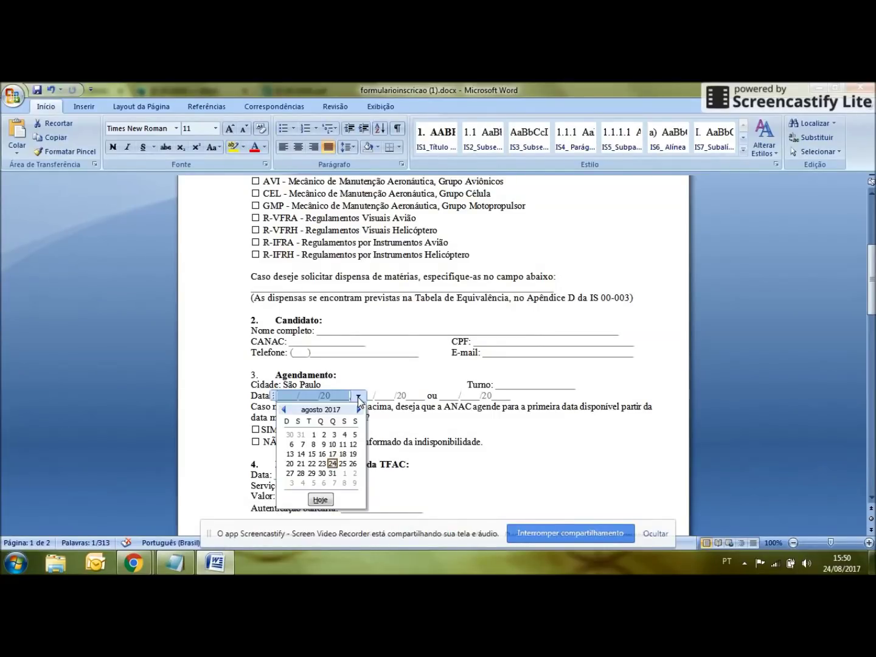
{"action": "left_click", "coordinate": [359, 409]}
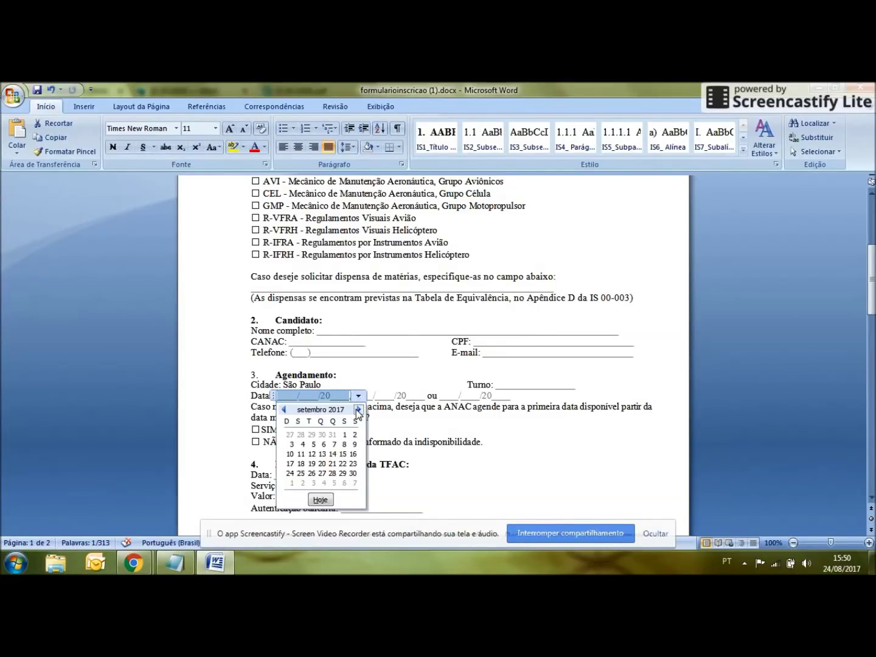
{"action": "left_click", "coordinate": [342, 463]}
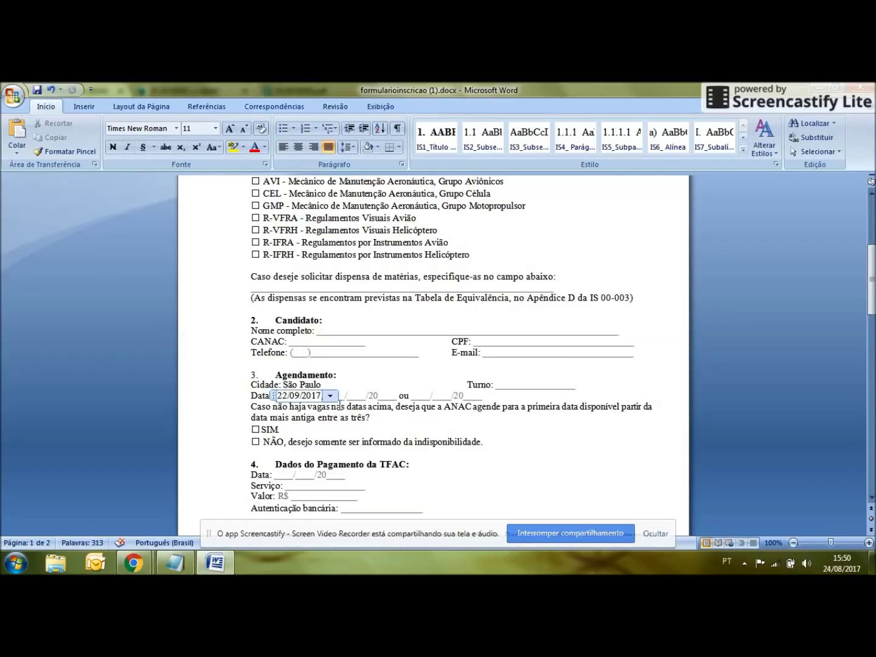
Step: Set the second Agendamento date to 25/09/2017 and the third to 26/09/2017
{"action": "left_click", "coordinate": [365, 397]}
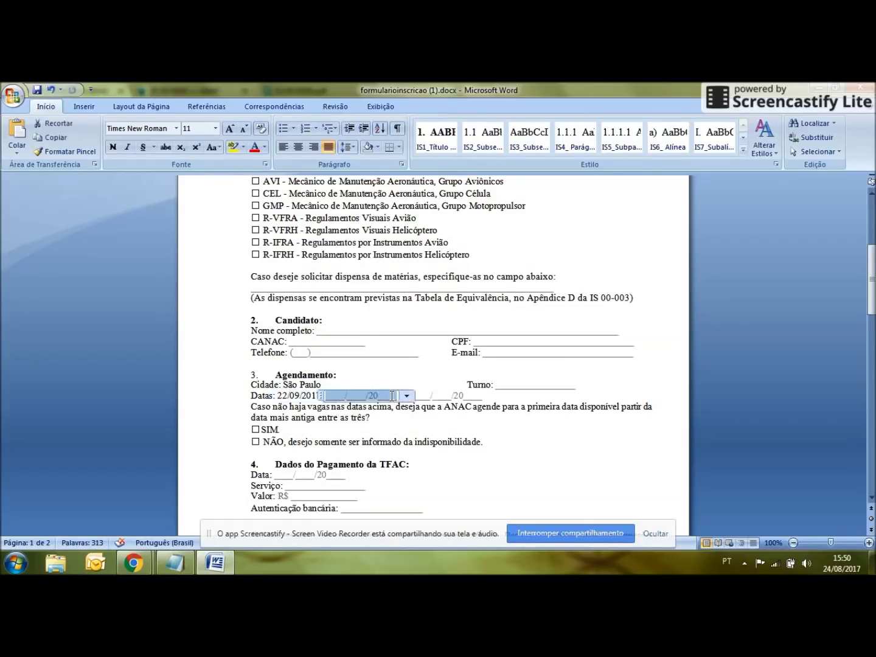
{"action": "left_click", "coordinate": [406, 396]}
{"action": "left_click", "coordinate": [407, 409]}
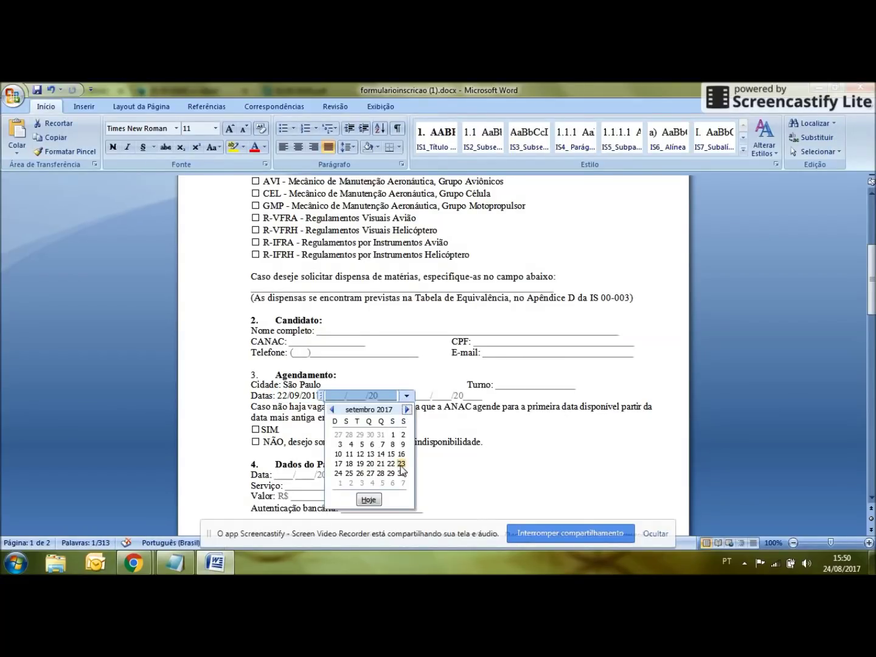
{"action": "left_click", "coordinate": [349, 474]}
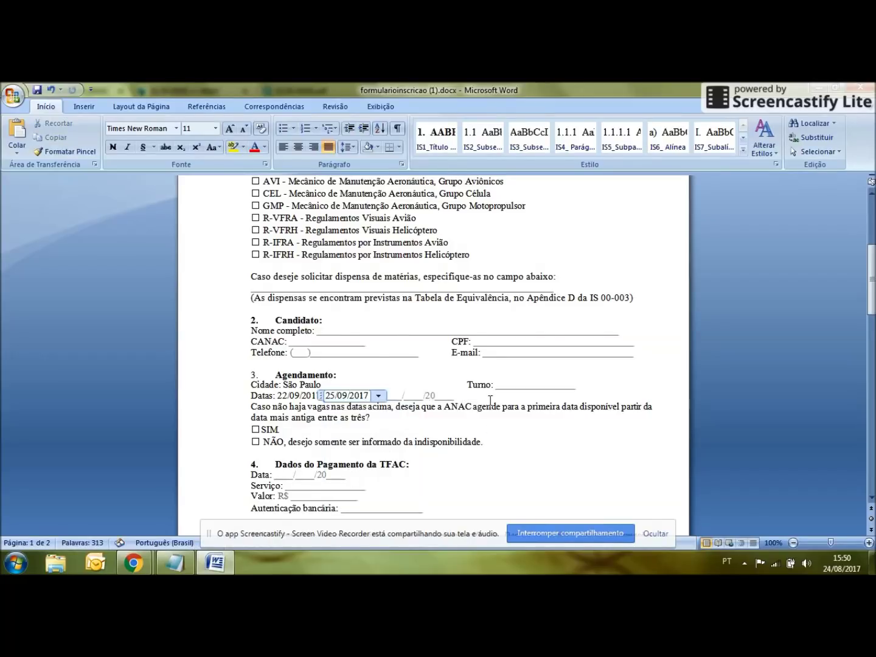
{"action": "left_click", "coordinate": [451, 398]}
{"action": "left_click", "coordinate": [463, 396]}
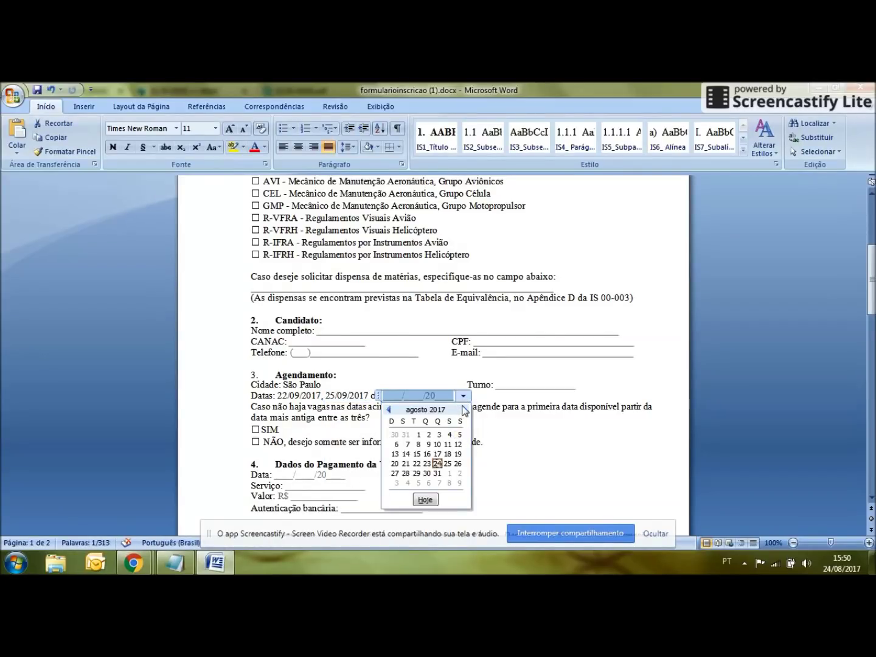
{"action": "left_click", "coordinate": [464, 409]}
{"action": "left_click", "coordinate": [416, 474]}
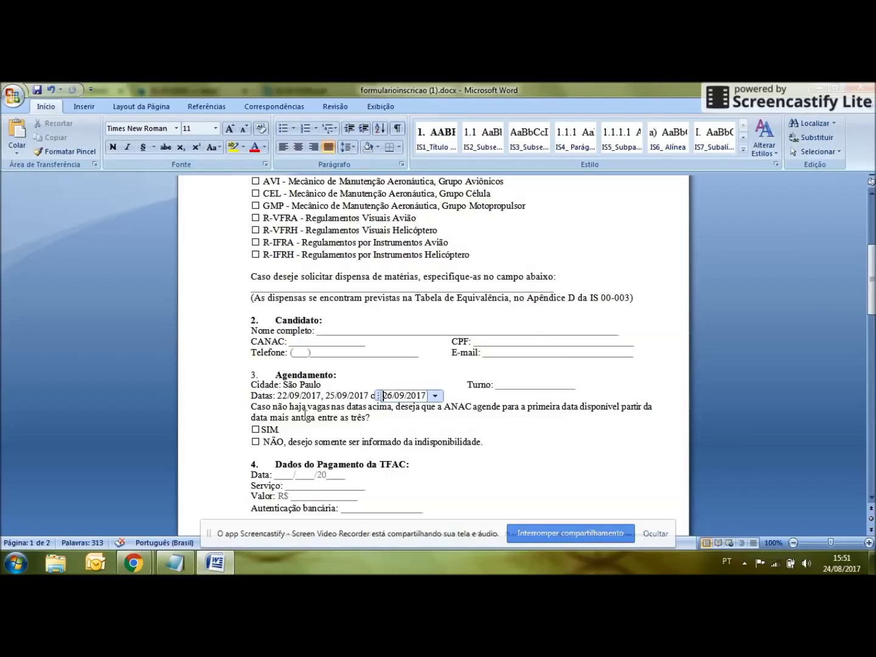
Step: Review the question on scheduling when the chosen dates have no vacancies, highlighting its NÃO option
{"action": "left_click_drag", "start_coordinate": [301, 408], "coordinate": [654, 408]}
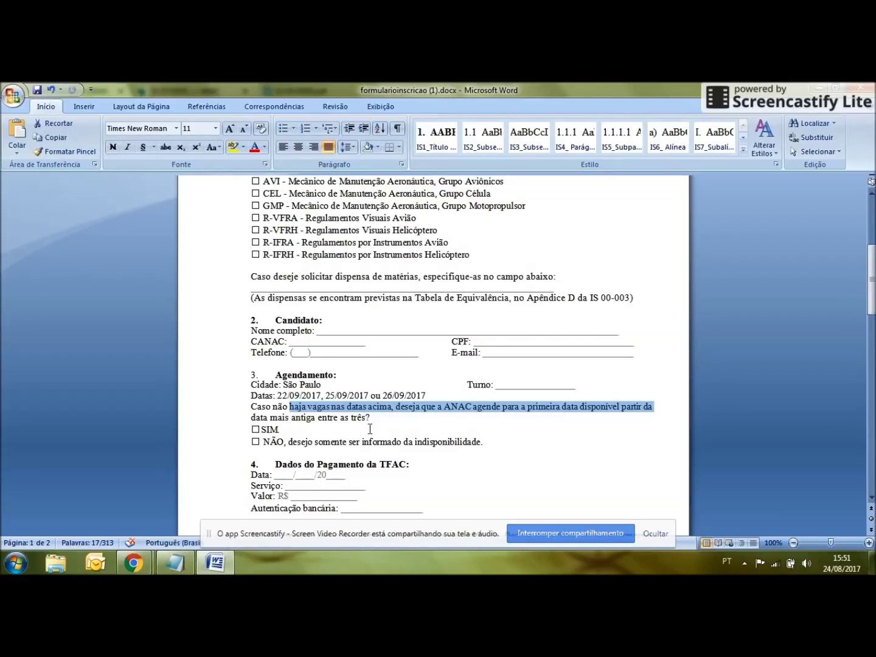
{"action": "double_click", "coordinate": [272, 442]}
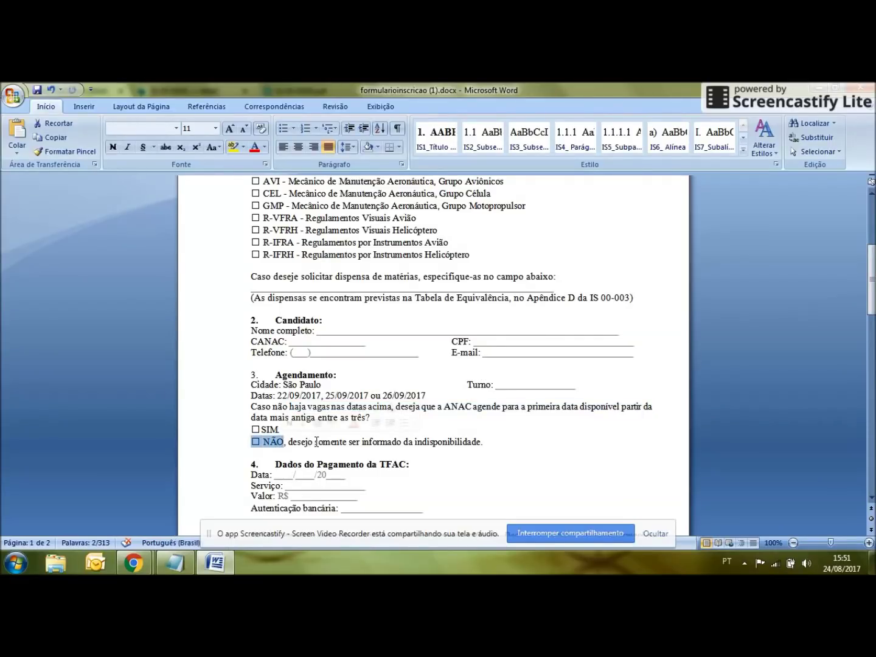
{"action": "left_click_drag", "start_coordinate": [289, 443], "coordinate": [479, 445]}
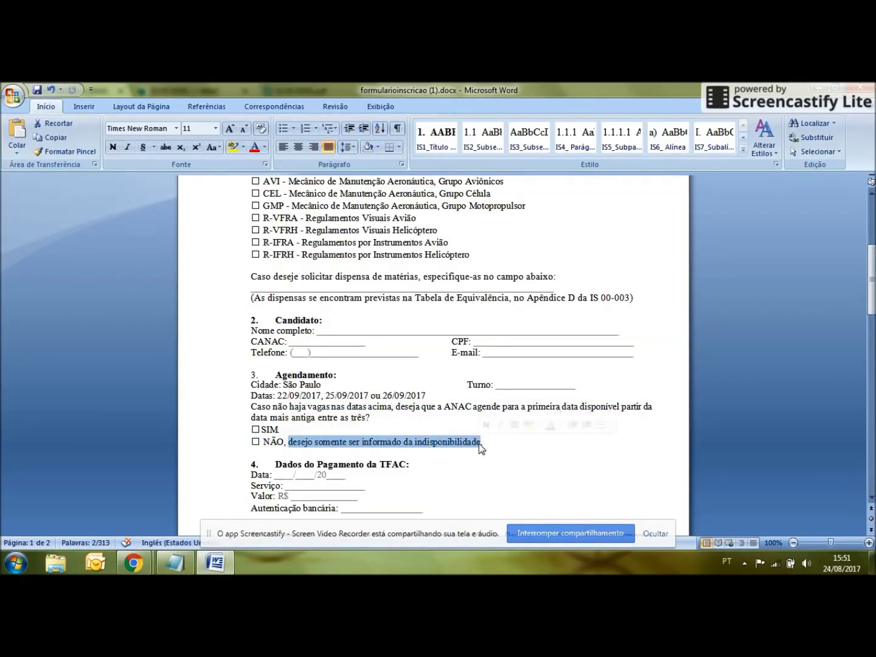
{"action": "left_click", "coordinate": [574, 455]}
Step: Highlight the Dados do Pagamento da TFAC heading and set the section's payment Data to 03/08/2017
{"action": "left_click_drag", "start_coordinate": [873, 277], "coordinate": [873, 301]}
{"action": "left_click_drag", "start_coordinate": [276, 354], "coordinate": [406, 356]}
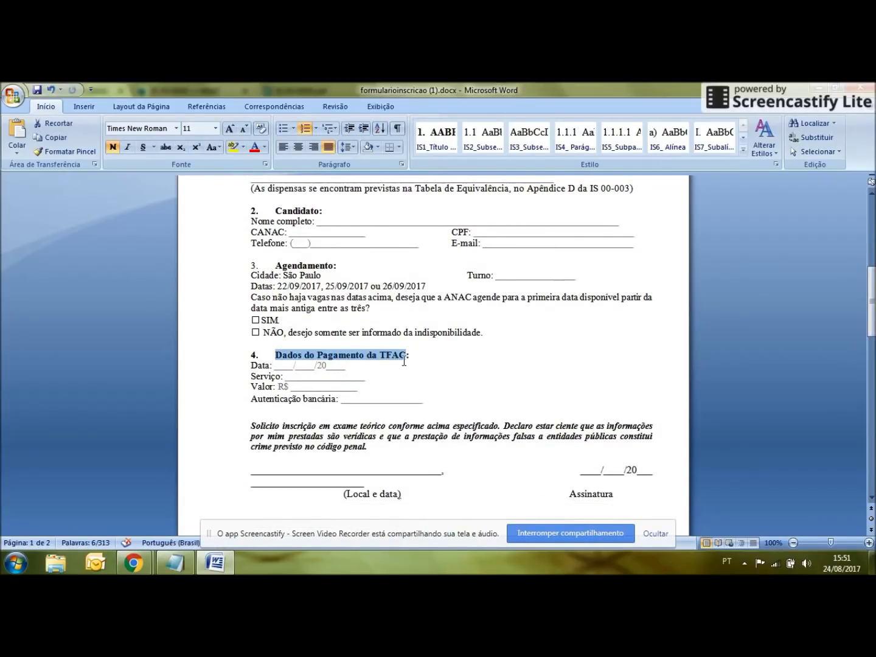
{"action": "left_click", "coordinate": [294, 359]}
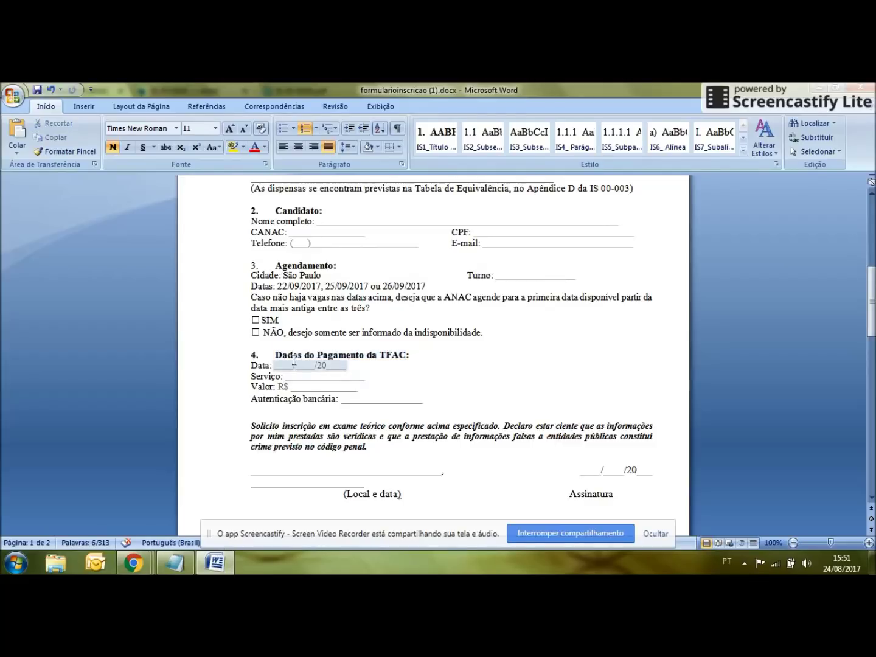
{"action": "left_click", "coordinate": [355, 366]}
{"action": "left_click", "coordinate": [330, 405]}
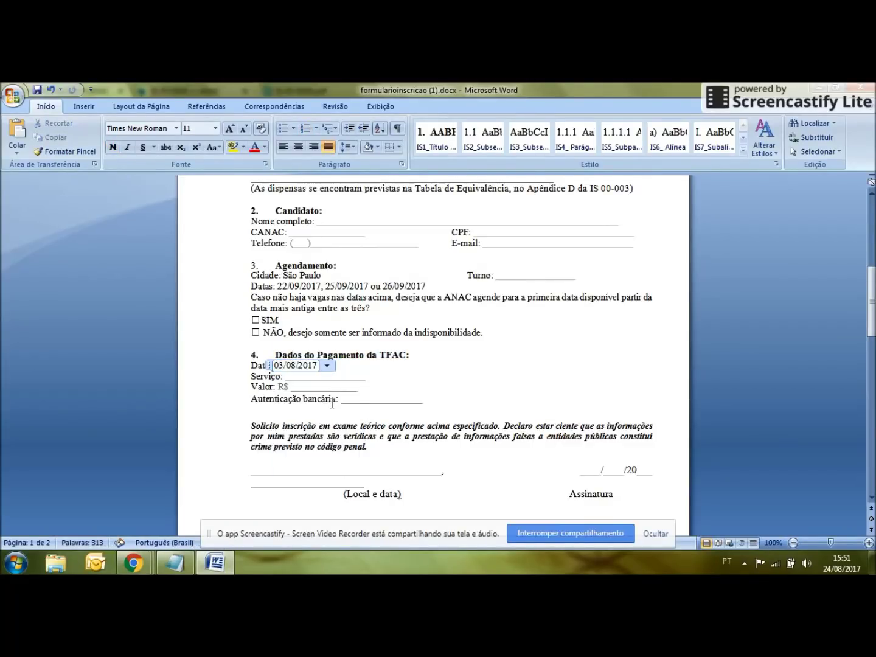
Step: Enter 5118 as Serviço and 272,xx as Valor, and select the Autenticação bancária field without filling it in
{"action": "left_click", "coordinate": [323, 377]}
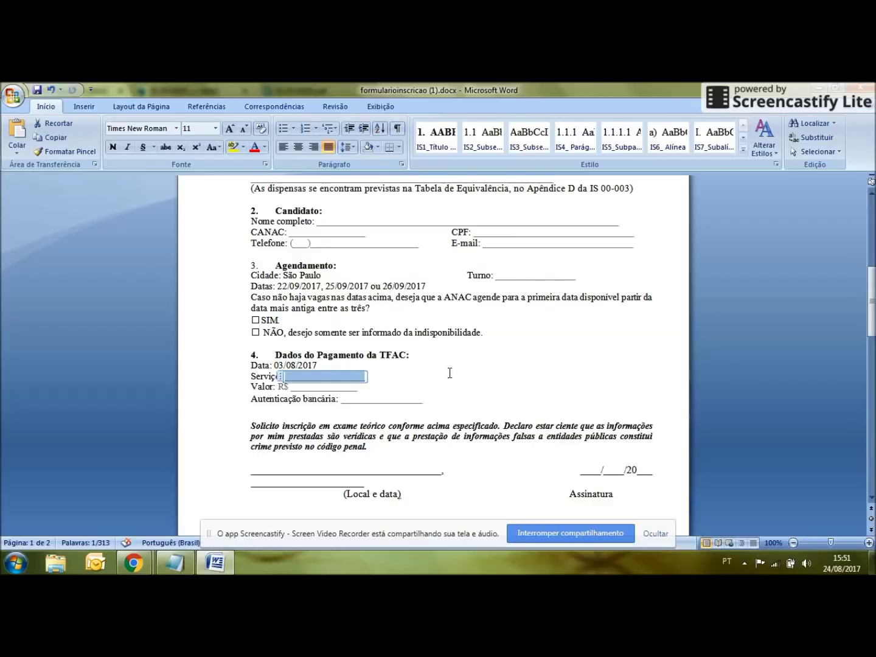
{"action": "type", "text": "5118"}
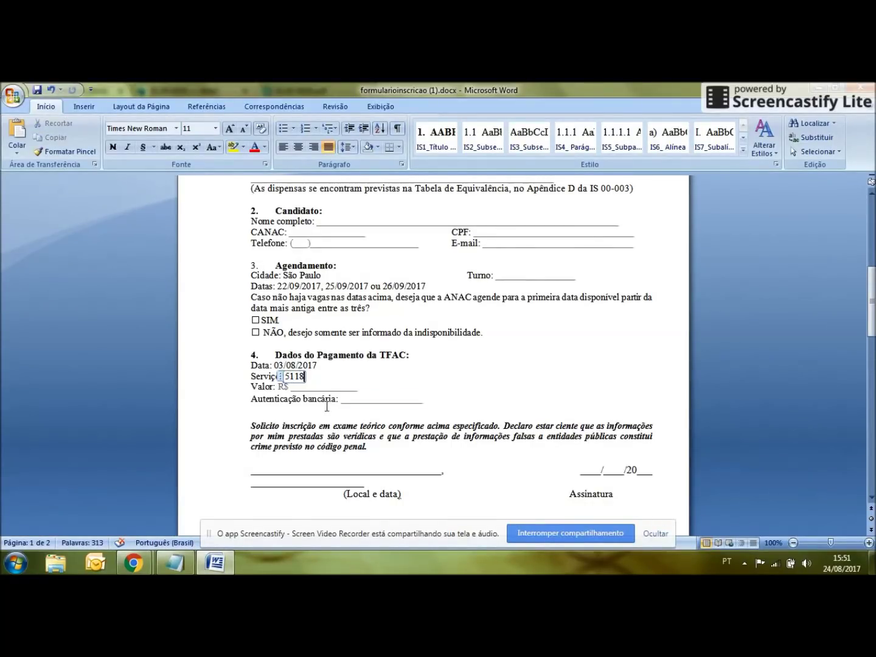
{"action": "left_click", "coordinate": [322, 388]}
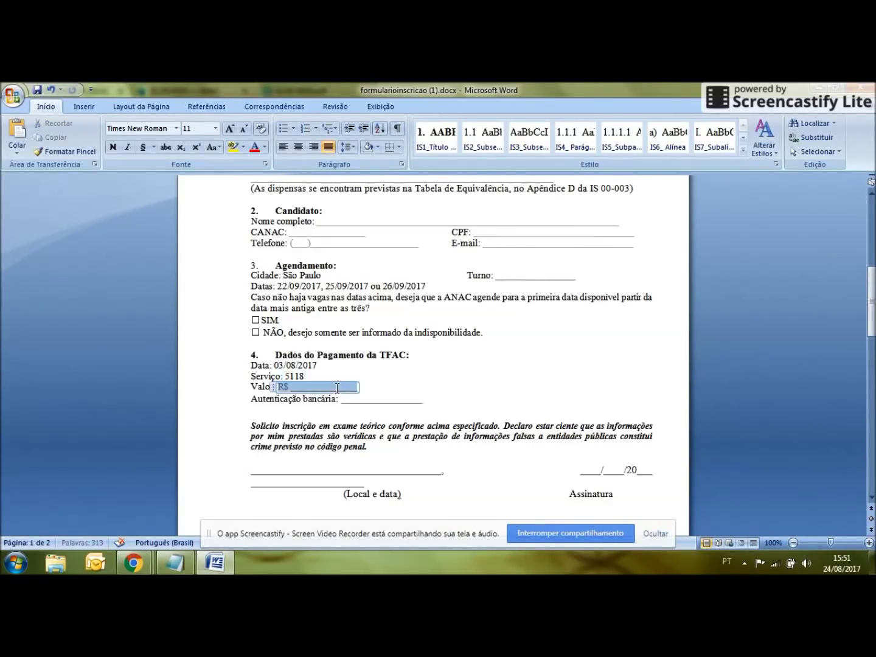
{"action": "type", "text": "272,"}
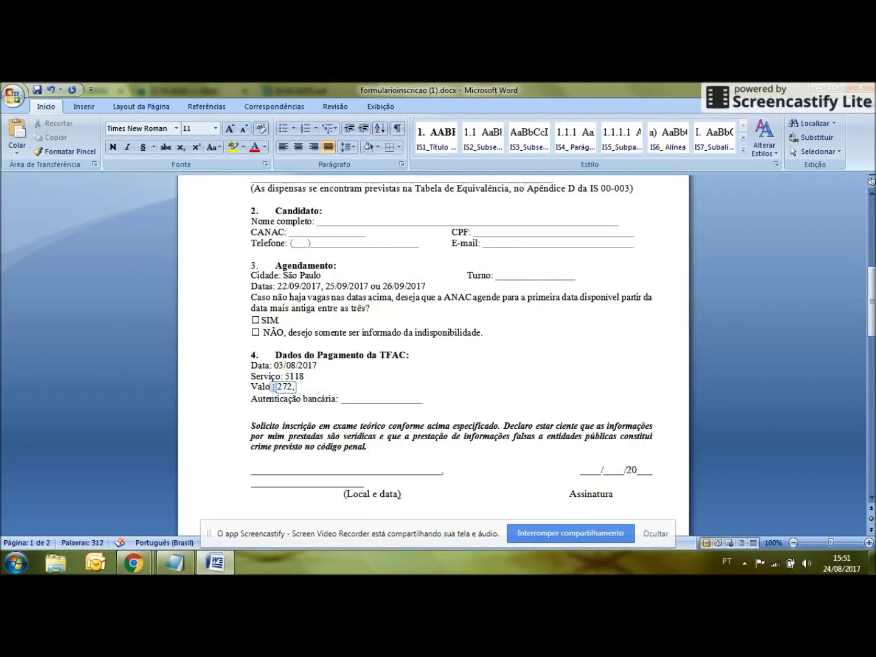
{"action": "type", "text": "xx"}
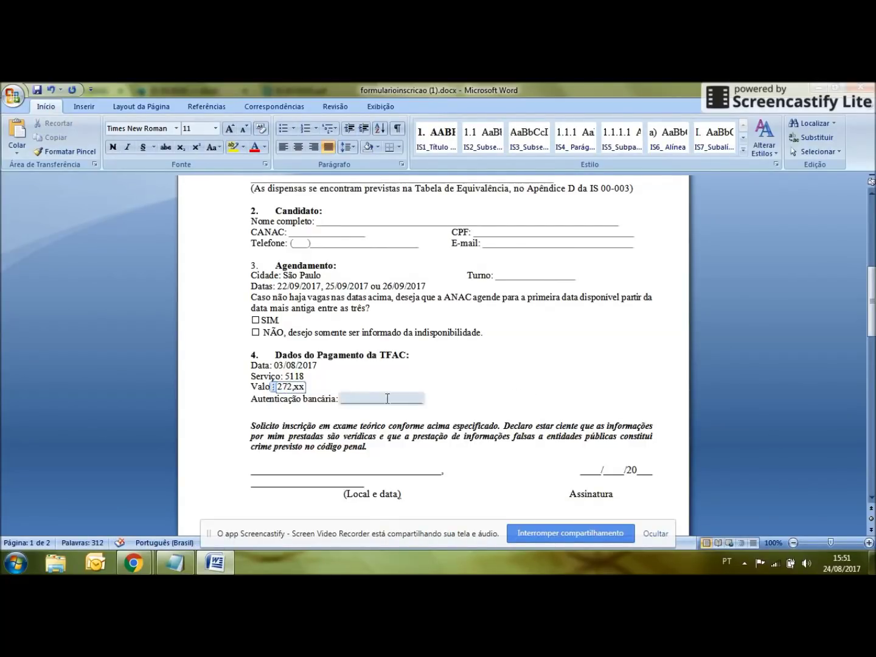
{"action": "left_click", "coordinate": [334, 400]}
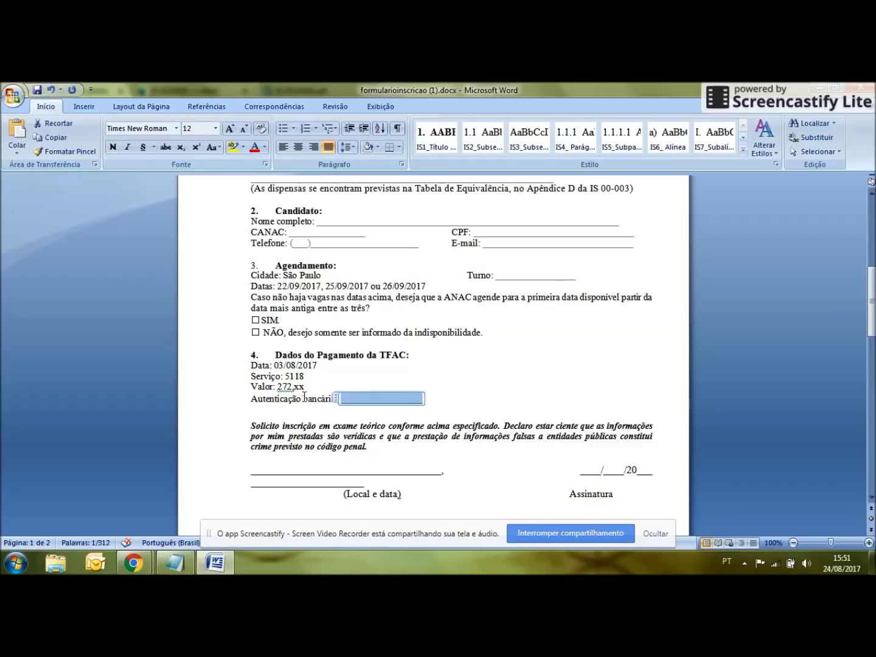
Step: Delete one underscore from the Local e data line and highlight the declaration, date and Assinatura fields
{"action": "left_click", "coordinate": [348, 475]}
{"action": "key", "text": "BackSpace"}
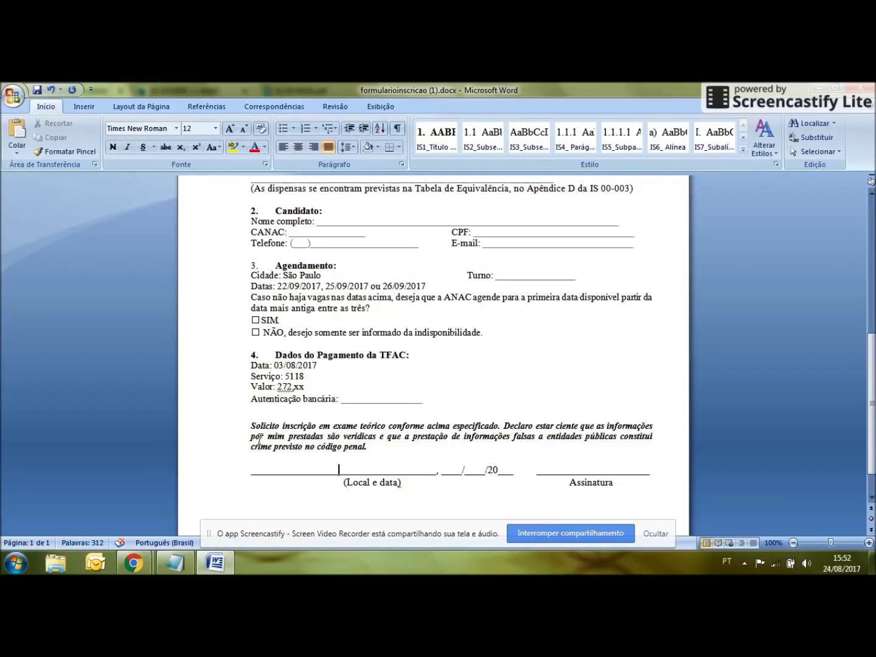
{"action": "left_click_drag", "start_coordinate": [250, 450], "coordinate": [452, 232]}
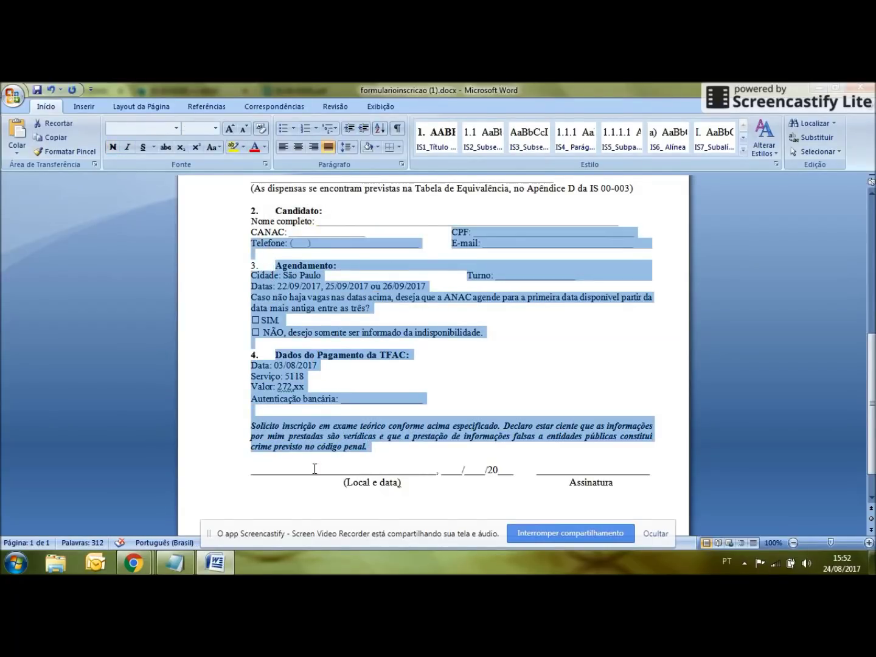
{"action": "left_click", "coordinate": [375, 470]}
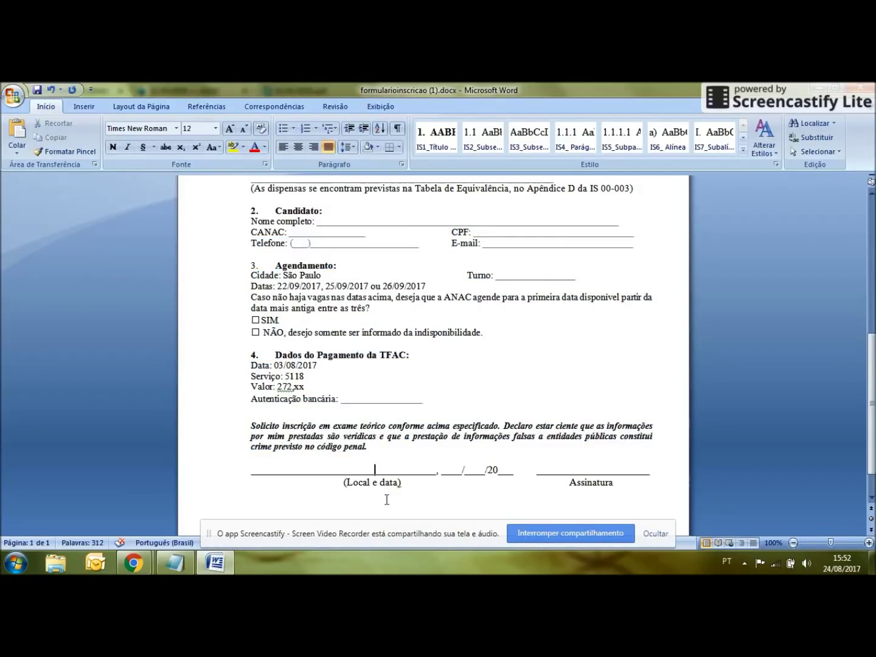
{"action": "left_click_drag", "start_coordinate": [441, 466], "coordinate": [522, 467]}
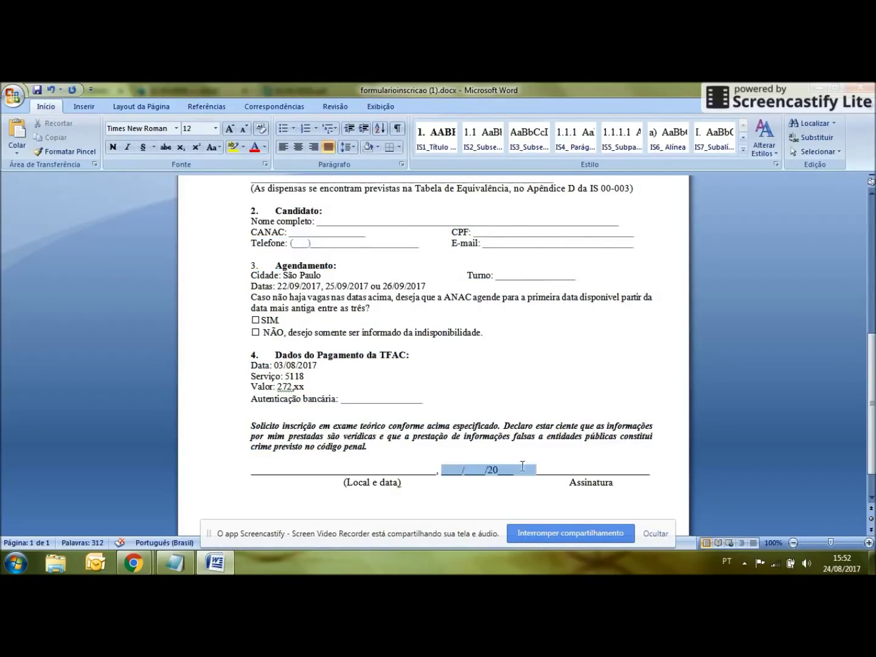
{"action": "left_click_drag", "start_coordinate": [578, 469], "coordinate": [603, 470]}
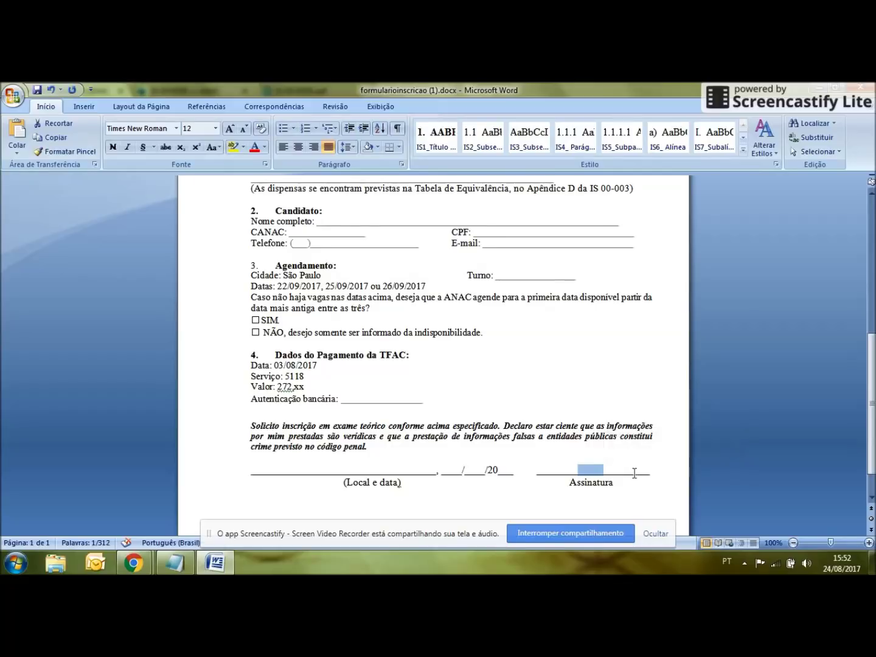
Step: Close the registration form in Word and return to the IS-00-003E.pdf document in Chrome
{"action": "scroll", "coordinate": [444, 338], "scroll_direction": "up", "scroll_amount": 5}
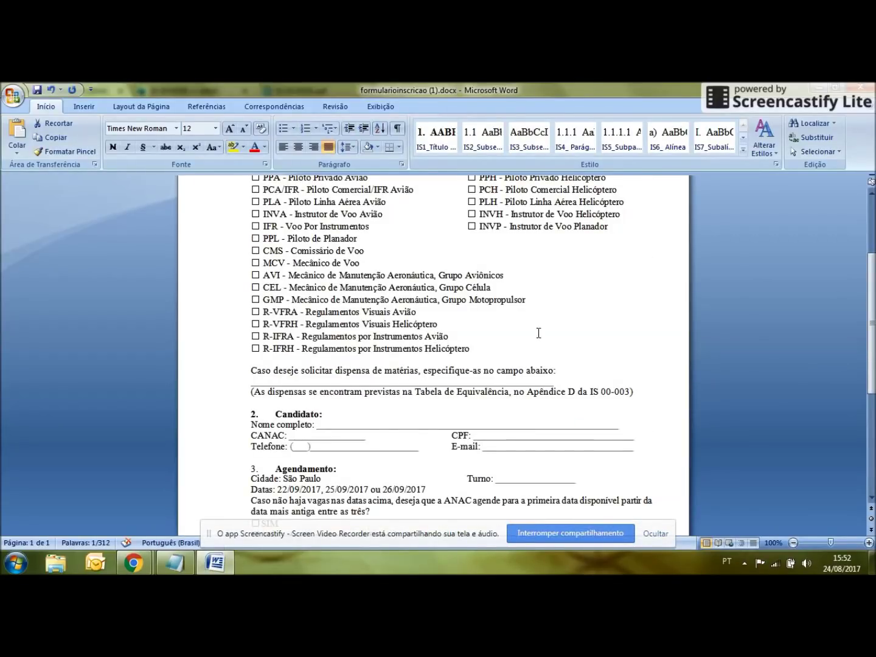
{"action": "left_click", "coordinate": [863, 89]}
{"action": "left_click", "coordinate": [448, 355]}
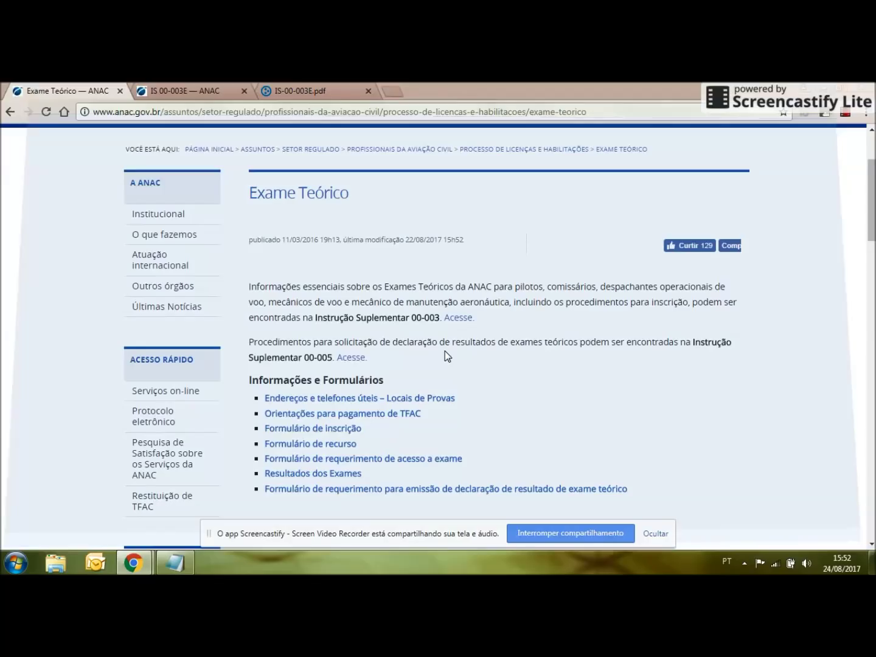
{"action": "left_click", "coordinate": [305, 90]}
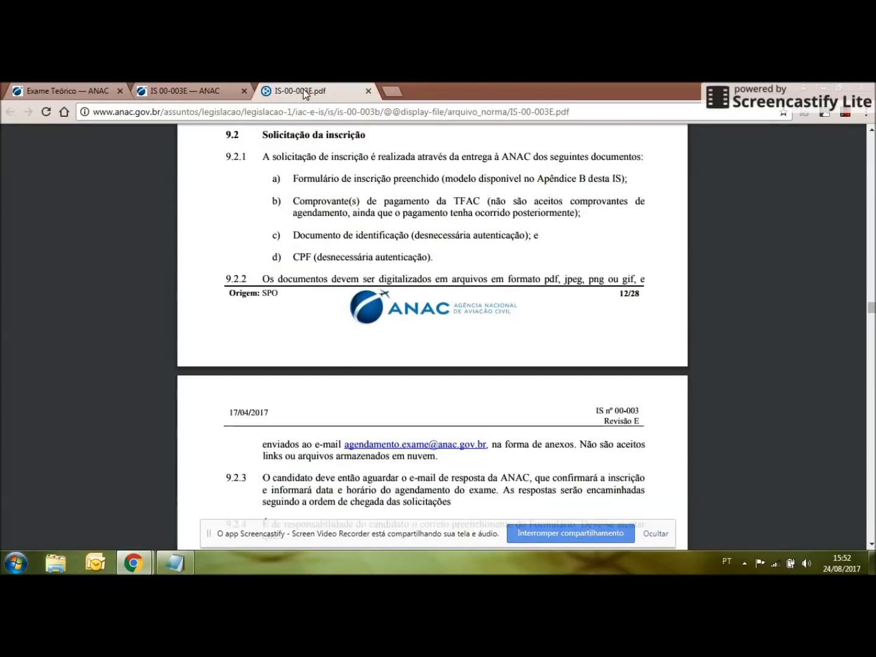
Step: Review the e-mail submission instructions in 9.2.2, highlighting the ANAC scheduling address, and read on through 9.2.3 and 9.2.4
{"action": "left_click_drag", "start_coordinate": [265, 445], "coordinate": [353, 452]}
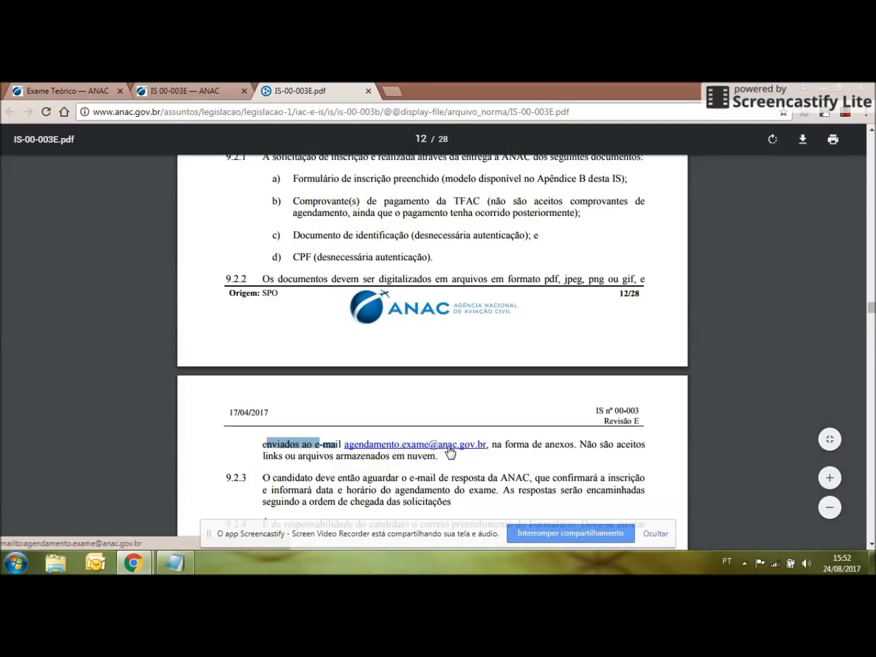
{"action": "left_click_drag", "start_coordinate": [490, 446], "coordinate": [428, 447]}
{"action": "left_click", "coordinate": [495, 467]}
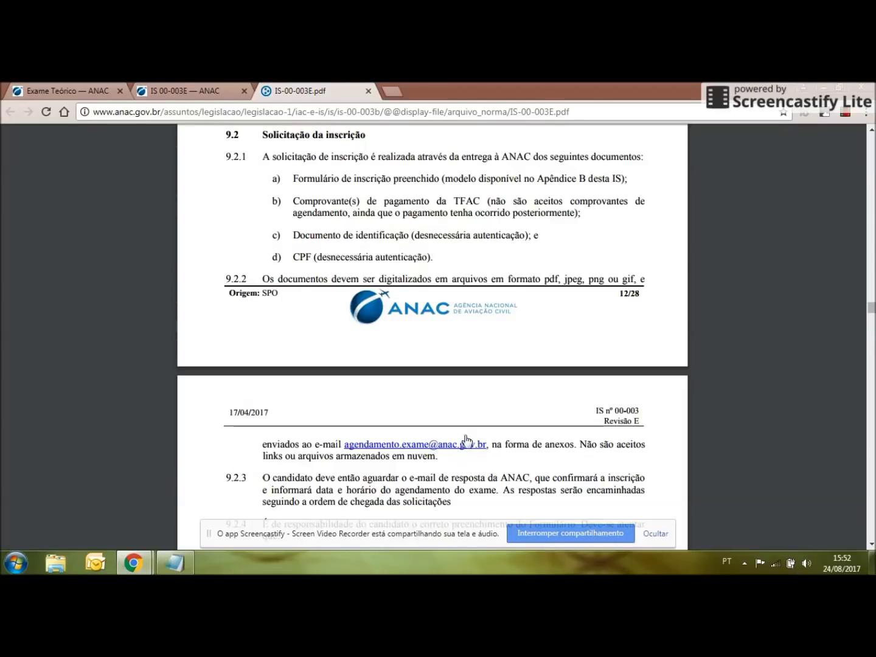
{"action": "left_click_drag", "start_coordinate": [493, 445], "coordinate": [353, 440]}
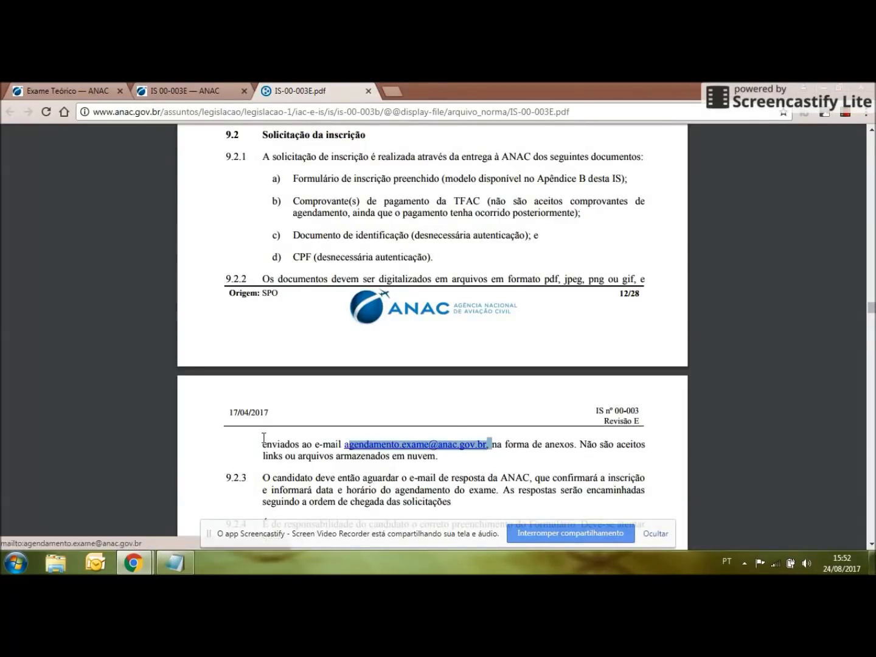
{"action": "left_click", "coordinate": [309, 456]}
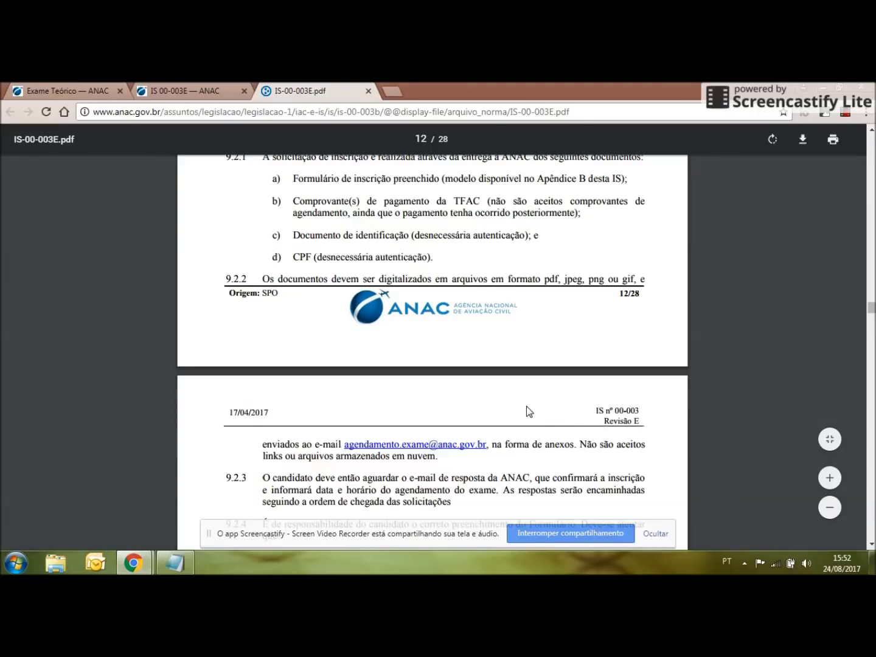
{"action": "scroll", "coordinate": [527, 406], "scroll_direction": "down", "scroll_amount": 3}
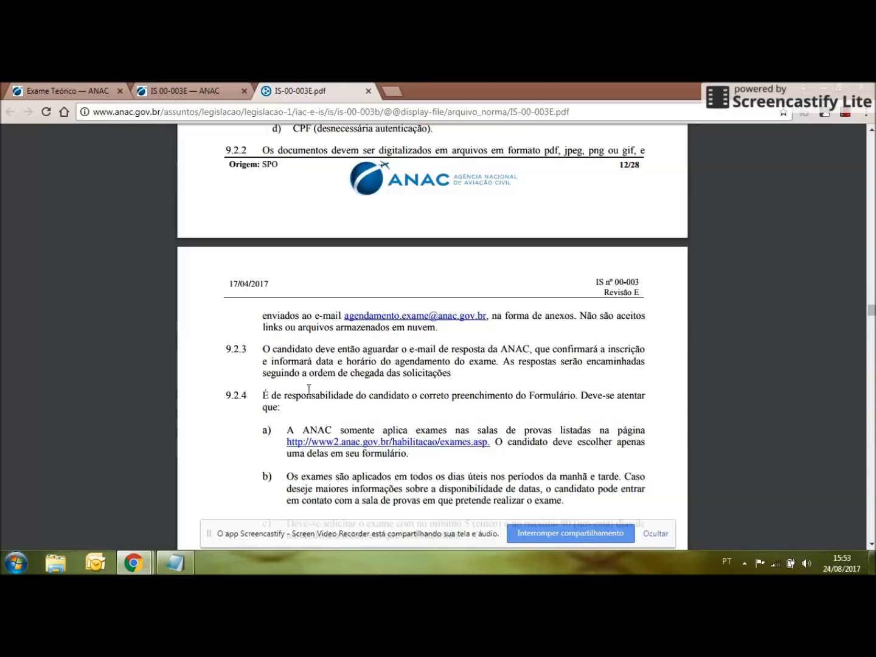
{"action": "scroll", "coordinate": [541, 357], "scroll_direction": "down", "scroll_amount": 2}
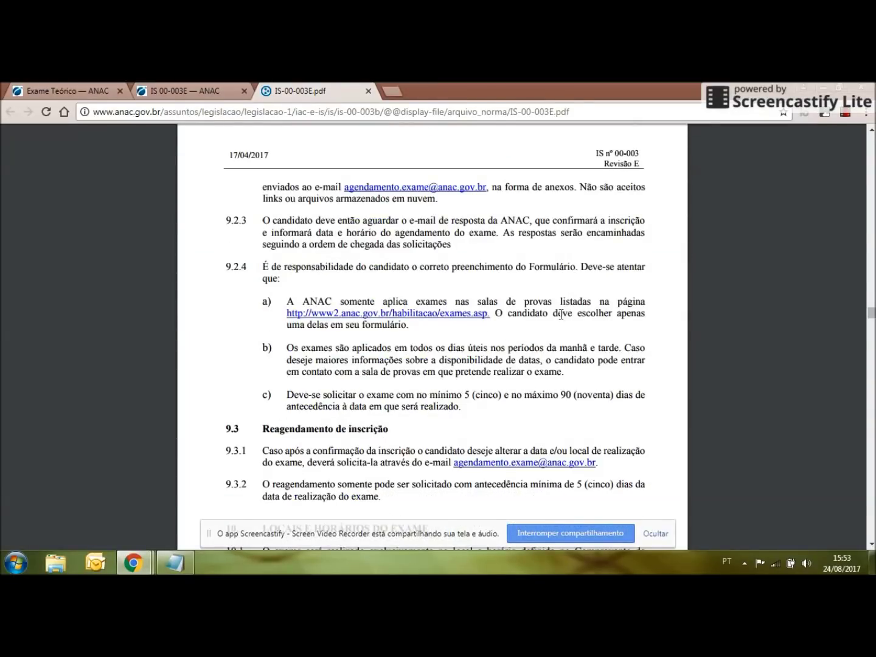
Step: Review section 9.3 on rescheduling, highlighting its heading, the 5-day minimum notice in 9.3.2 and the scheduling e-mail address in 9.3.1
{"action": "scroll", "coordinate": [515, 322], "scroll_direction": "down", "scroll_amount": 2}
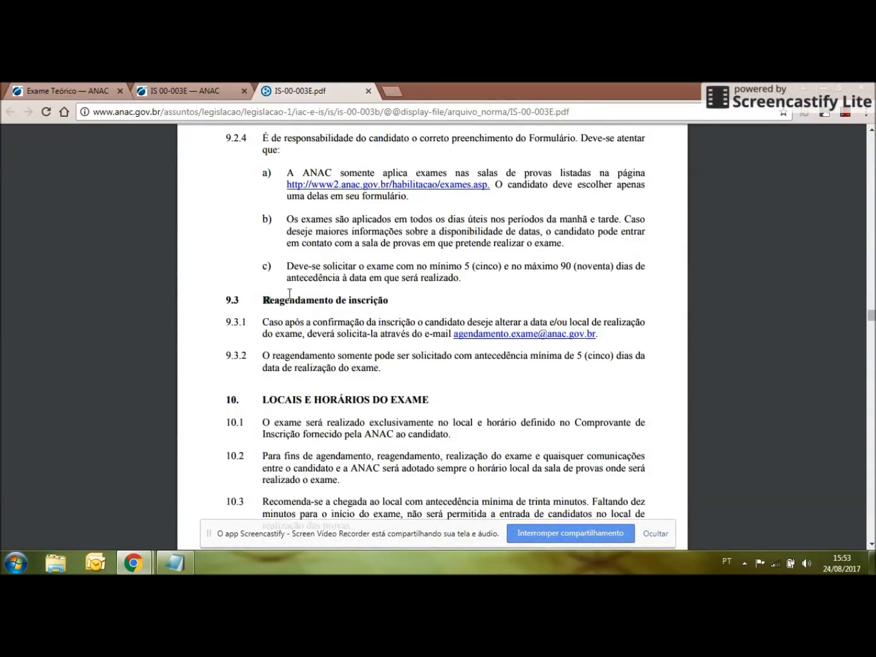
{"action": "left_click_drag", "start_coordinate": [260, 299], "coordinate": [402, 293]}
{"action": "left_click", "coordinate": [408, 309]}
{"action": "left_click_drag", "start_coordinate": [516, 352], "coordinate": [625, 354]}
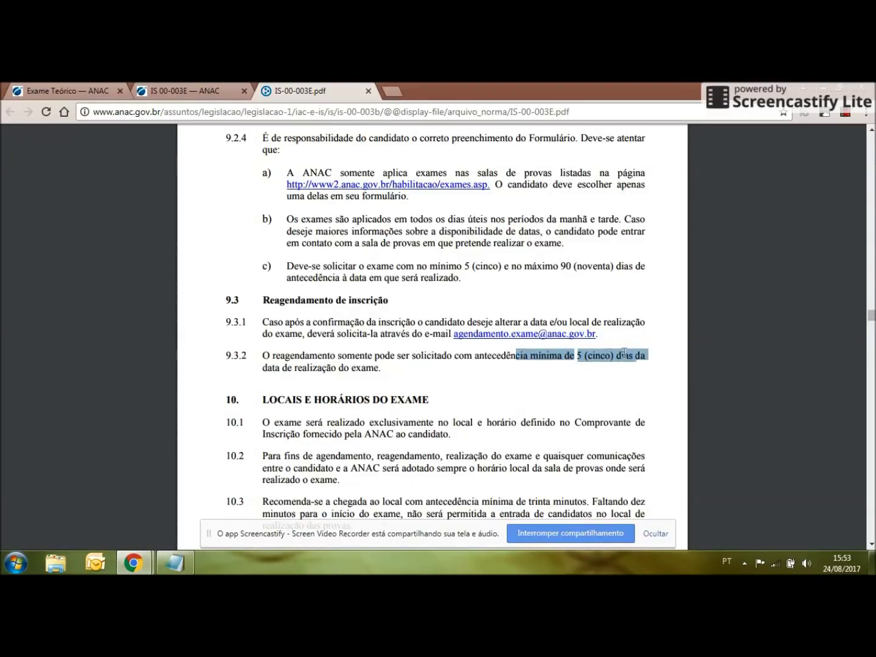
{"action": "left_click_drag", "start_coordinate": [259, 368], "coordinate": [383, 368]}
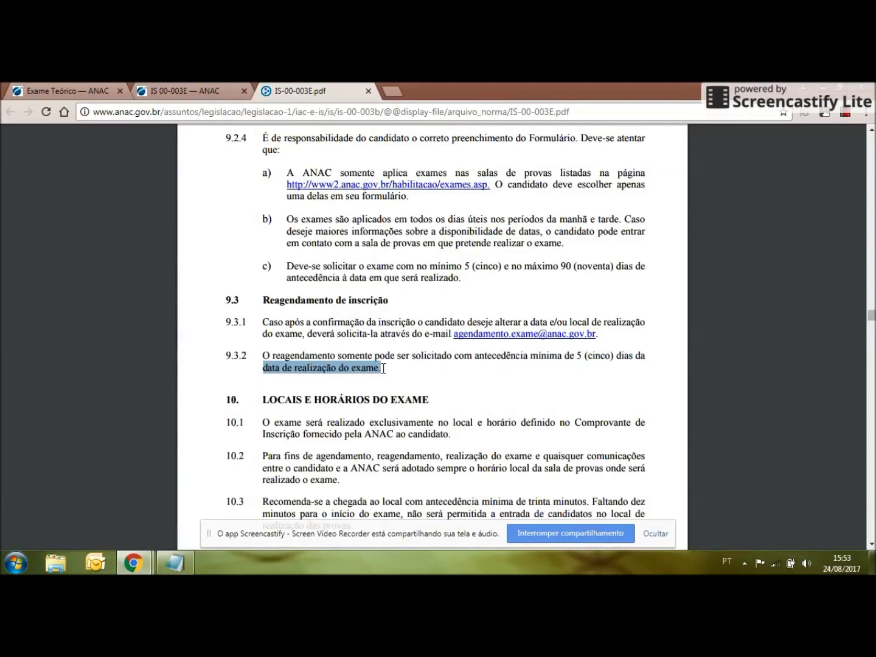
{"action": "left_click_drag", "start_coordinate": [448, 336], "coordinate": [598, 336]}
{"action": "left_click", "coordinate": [602, 337]}
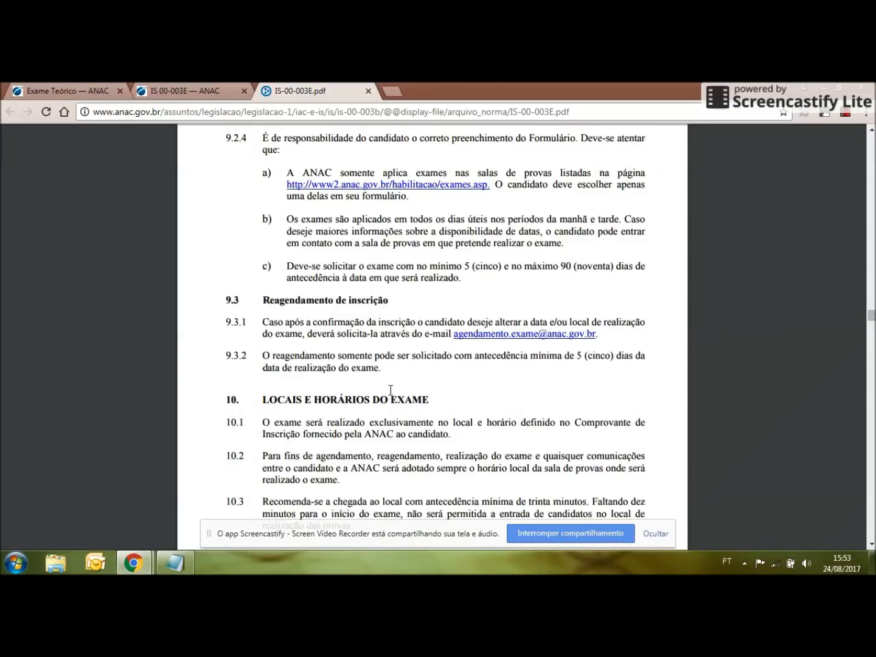
Step: Return to item c) of 9.2.4 and highlight the exam request period, including the 90-day maximum
{"action": "scroll", "coordinate": [591, 362], "scroll_direction": "down", "scroll_amount": 2}
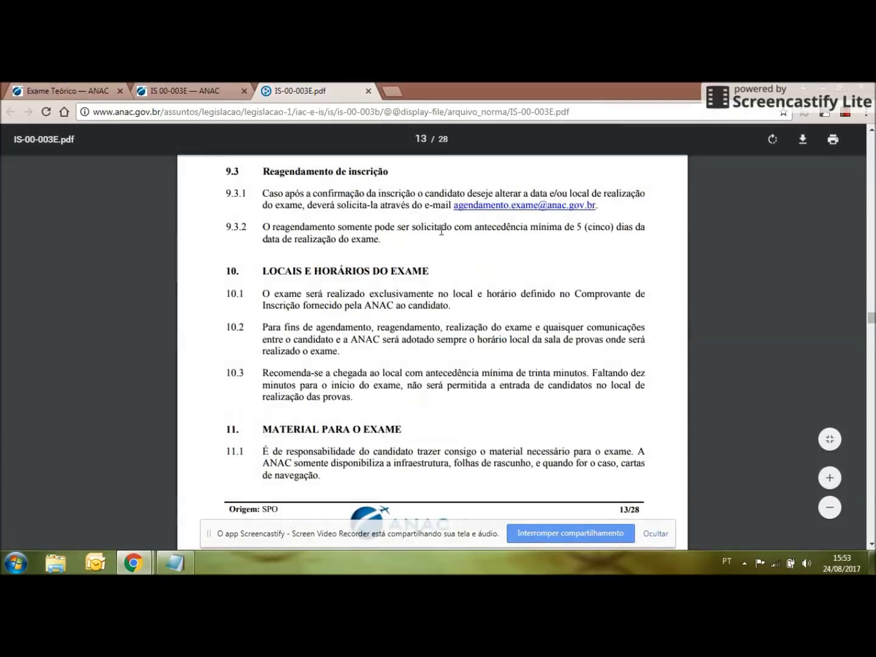
{"action": "scroll", "coordinate": [205, 277], "scroll_direction": "up", "scroll_amount": 2}
{"action": "left_click_drag", "start_coordinate": [287, 268], "coordinate": [573, 269]}
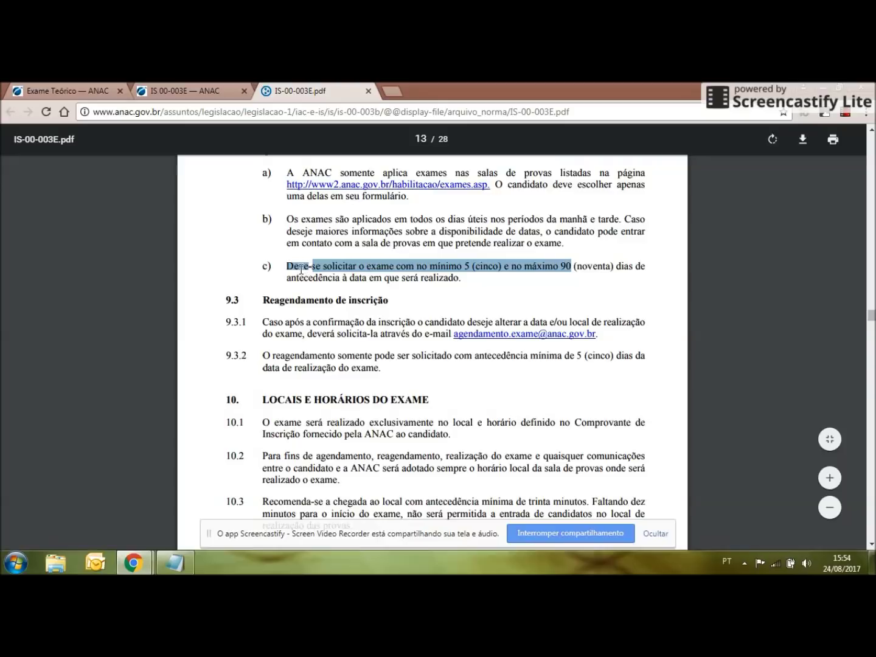
{"action": "left_click", "coordinate": [414, 278]}
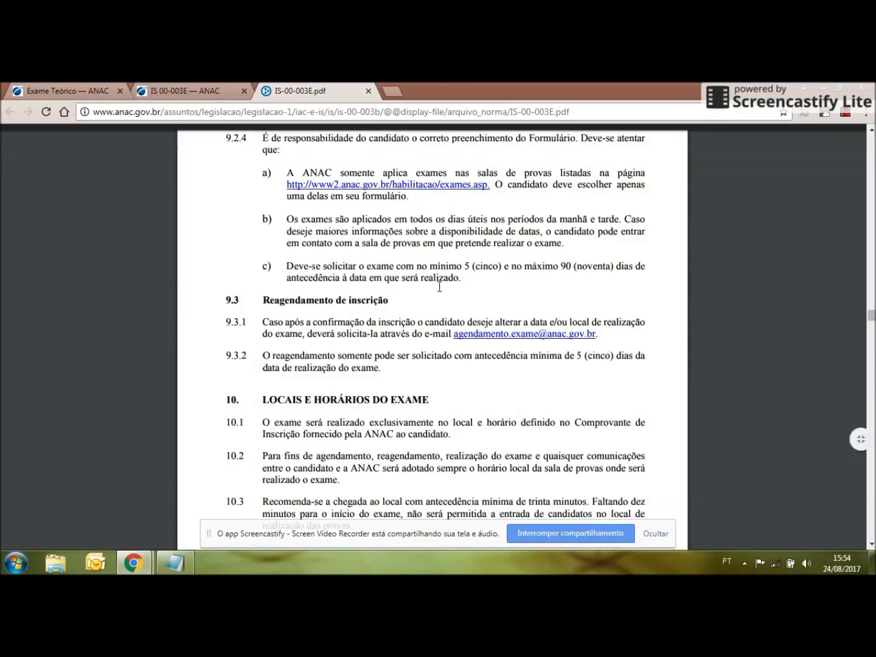
{"action": "double_click", "coordinate": [566, 268]}
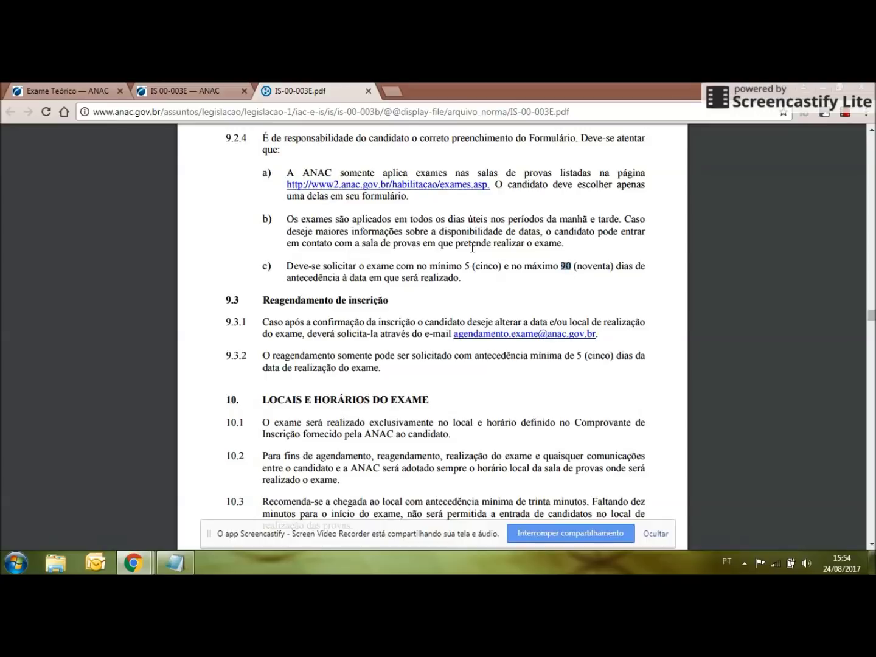
Step: Highlight the exam location and time rule in 10.1 and the arrival and entry rule in 10.3
{"action": "scroll", "coordinate": [468, 244], "scroll_direction": "down", "scroll_amount": 3}
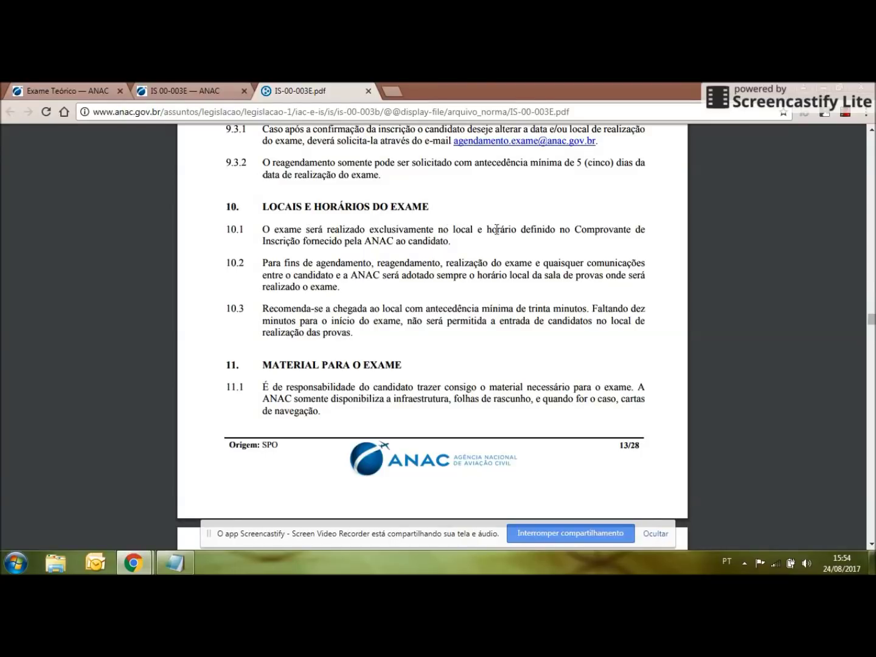
{"action": "left_click_drag", "start_coordinate": [266, 231], "coordinate": [451, 242]}
{"action": "left_click", "coordinate": [459, 244]}
{"action": "left_click_drag", "start_coordinate": [260, 314], "coordinate": [360, 335]}
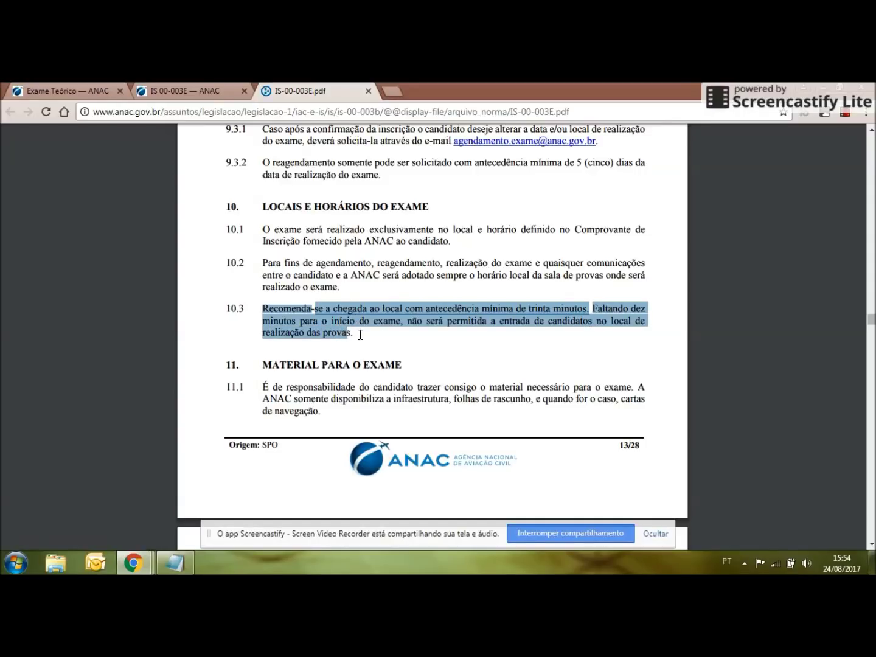
{"action": "left_click", "coordinate": [370, 331]}
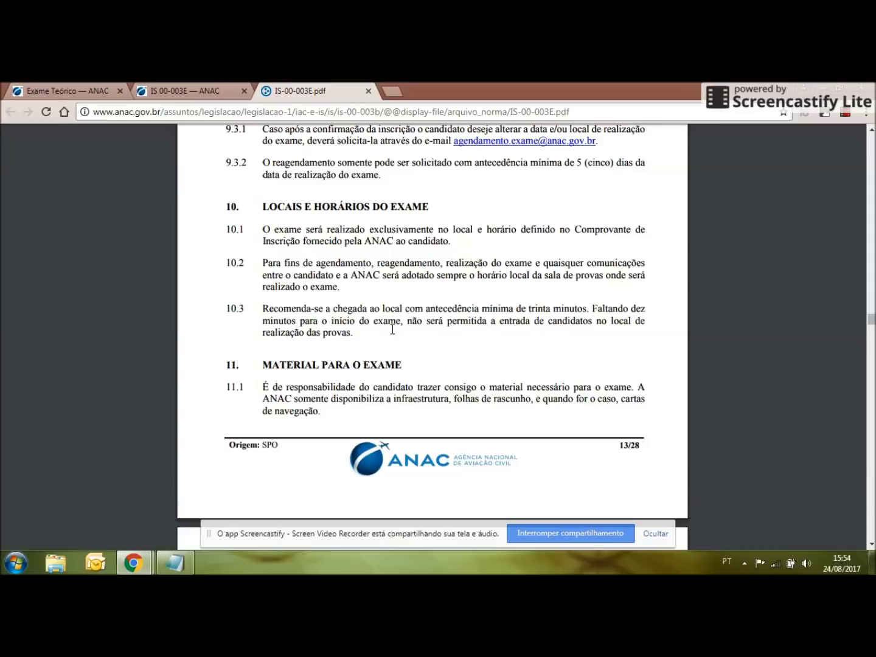
Step: Highlight the section 11 heading MATERIAL PARA O EXAME and bring the permitted materials list in 11.2 into view
{"action": "scroll", "coordinate": [364, 330], "scroll_direction": "down", "scroll_amount": 2}
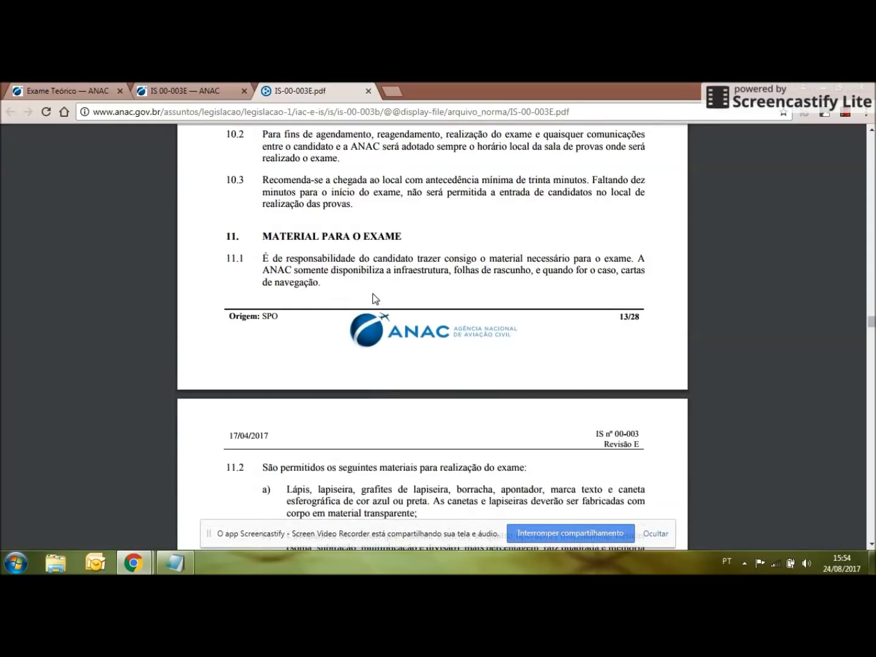
{"action": "scroll", "coordinate": [436, 272], "scroll_direction": "down", "scroll_amount": 1}
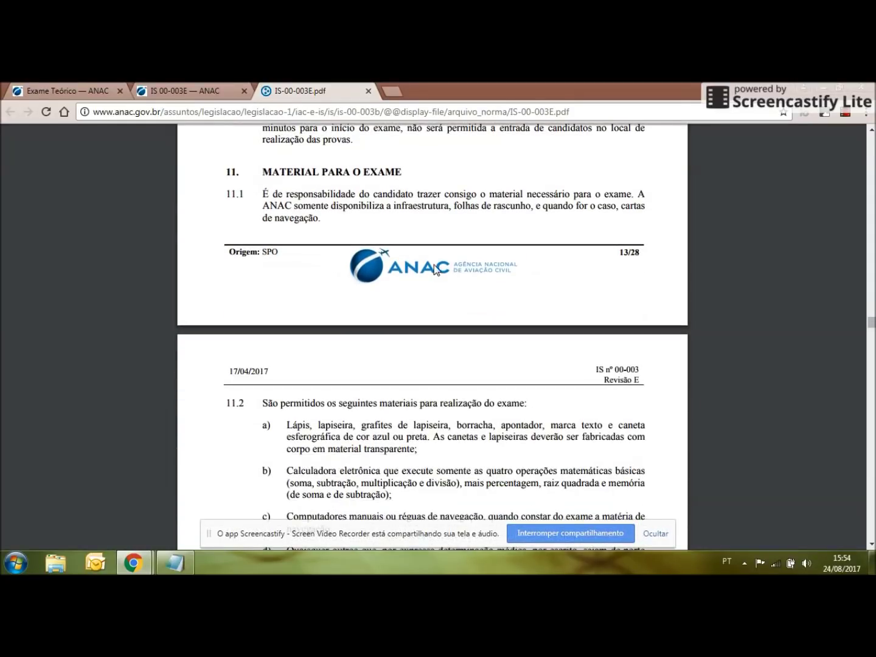
{"action": "left_click_drag", "start_coordinate": [263, 173], "coordinate": [420, 174]}
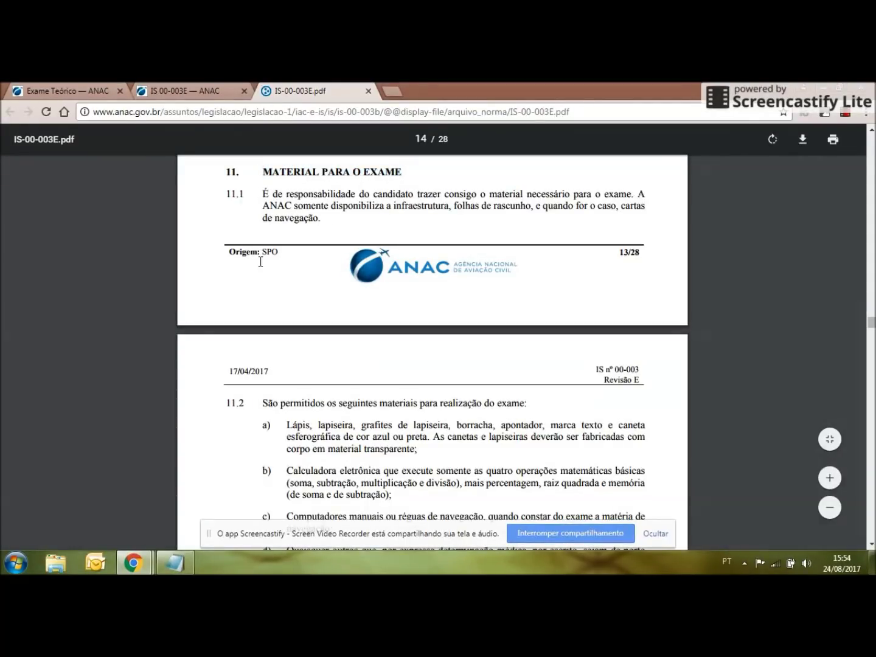
{"action": "scroll", "coordinate": [471, 263], "scroll_direction": "down", "scroll_amount": 3}
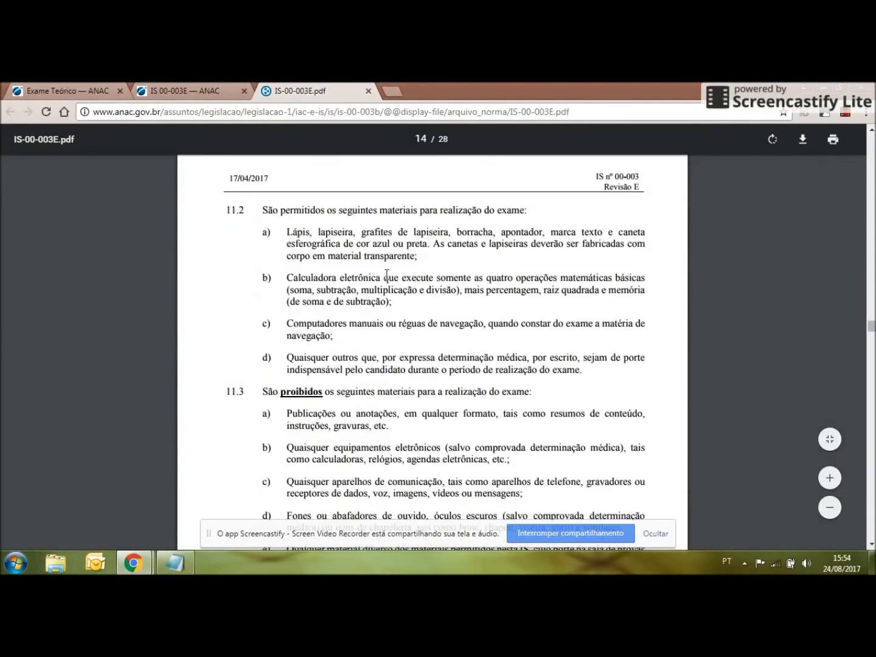
{"action": "scroll", "coordinate": [370, 270], "scroll_direction": "up", "scroll_amount": 2}
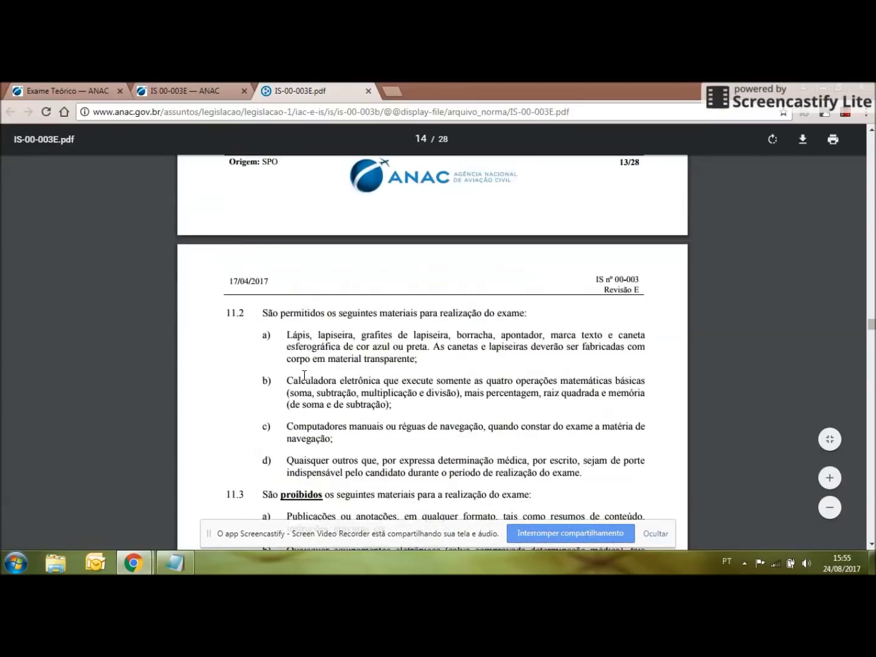
{"action": "scroll", "coordinate": [272, 336], "scroll_direction": "down", "scroll_amount": 1}
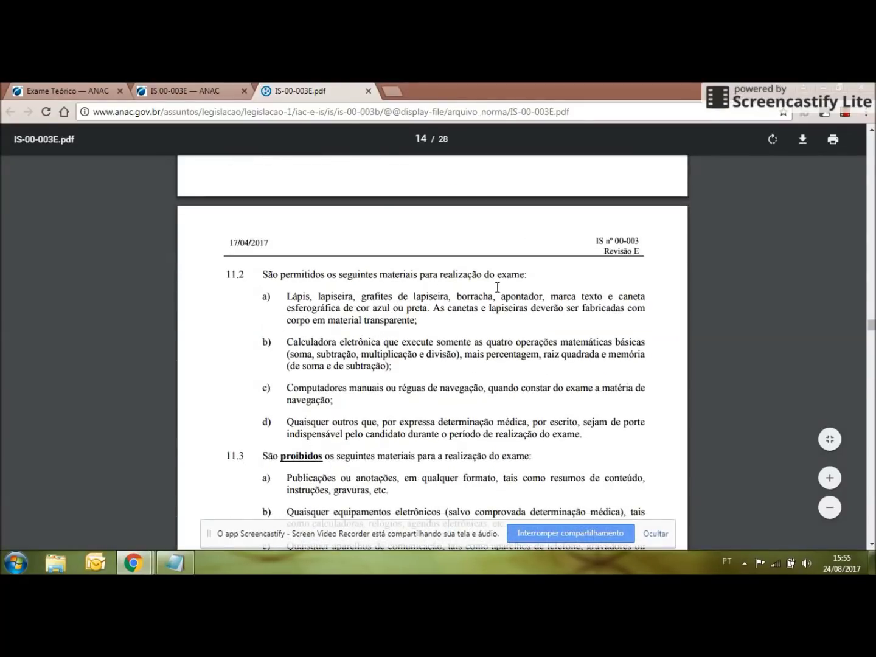
Step: Highlight item a) of 11.2 on permitted writing materials, including the transparent-body requirement for pens and mechanical pencils
{"action": "left_click_drag", "start_coordinate": [298, 298], "coordinate": [423, 325]}
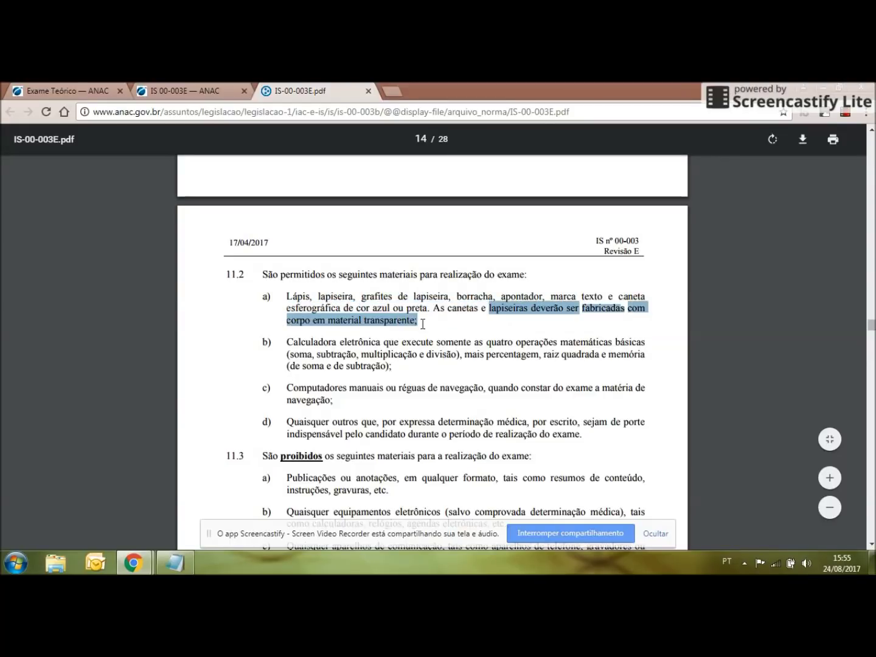
{"action": "left_click", "coordinate": [430, 319]}
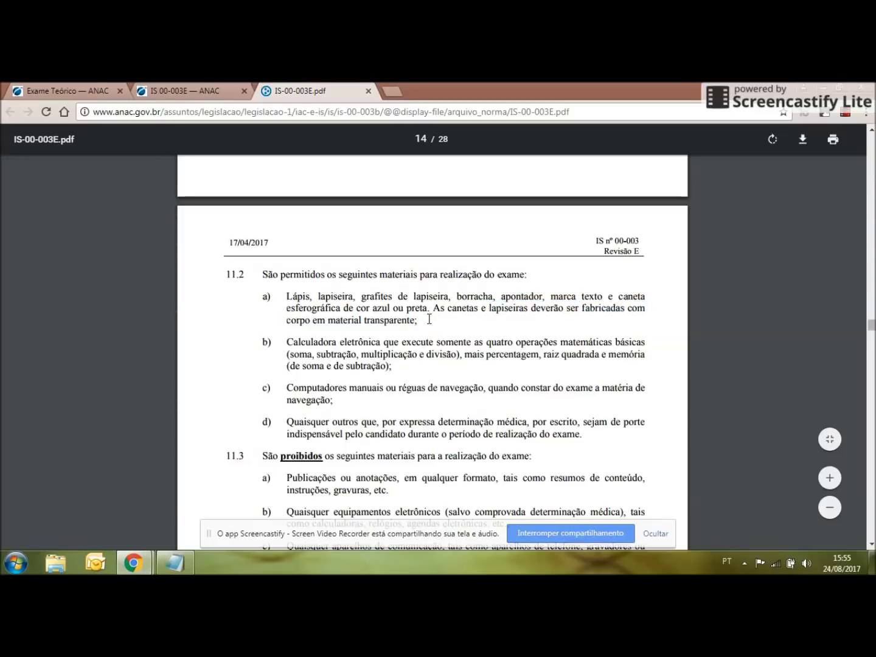
{"action": "left_click_drag", "start_coordinate": [313, 296], "coordinate": [373, 311]}
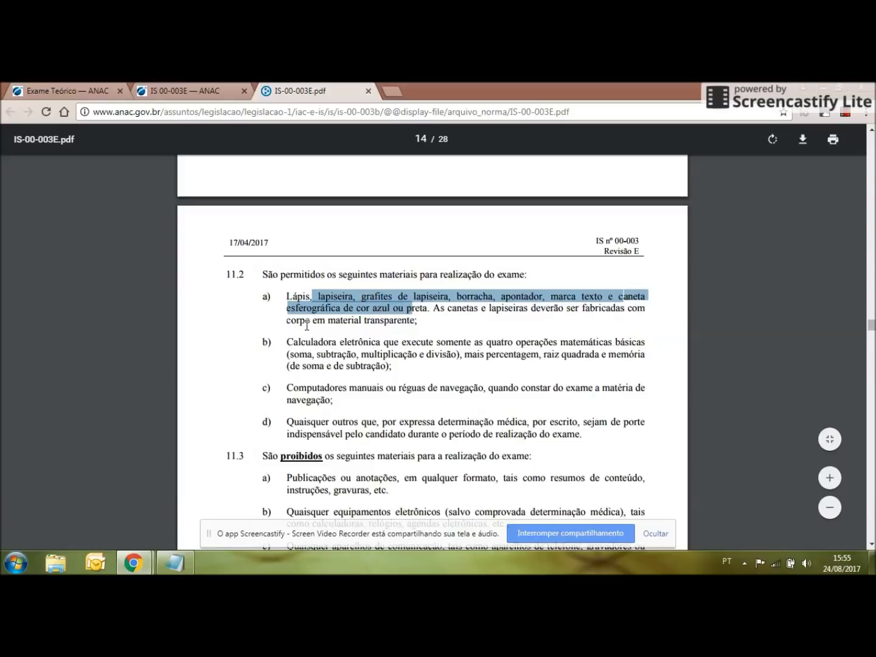
{"action": "left_click", "coordinate": [428, 329]}
{"action": "left_click_drag", "start_coordinate": [419, 318], "coordinate": [292, 296]}
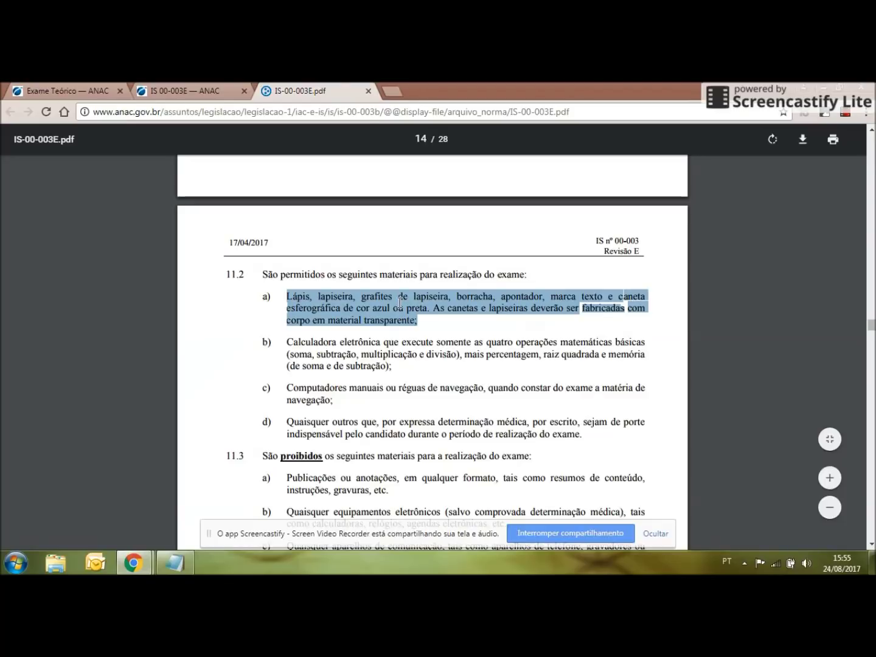
Step: Highlight the calculator rule in item b) of 11.2 and the navigation computers and rulers in item c)
{"action": "scroll", "coordinate": [408, 291], "scroll_direction": "down", "scroll_amount": 3}
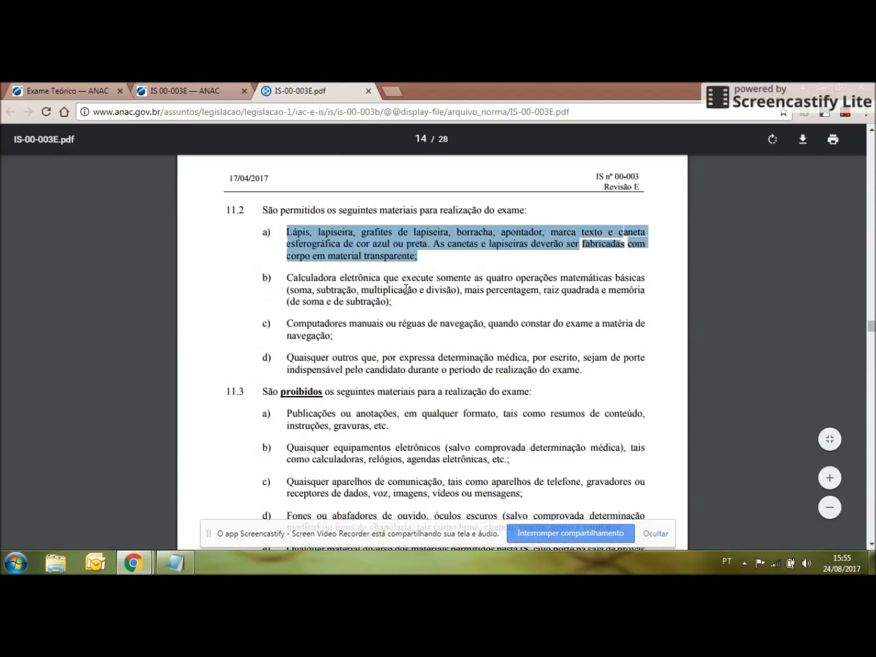
{"action": "left_click_drag", "start_coordinate": [287, 214], "coordinate": [636, 217]}
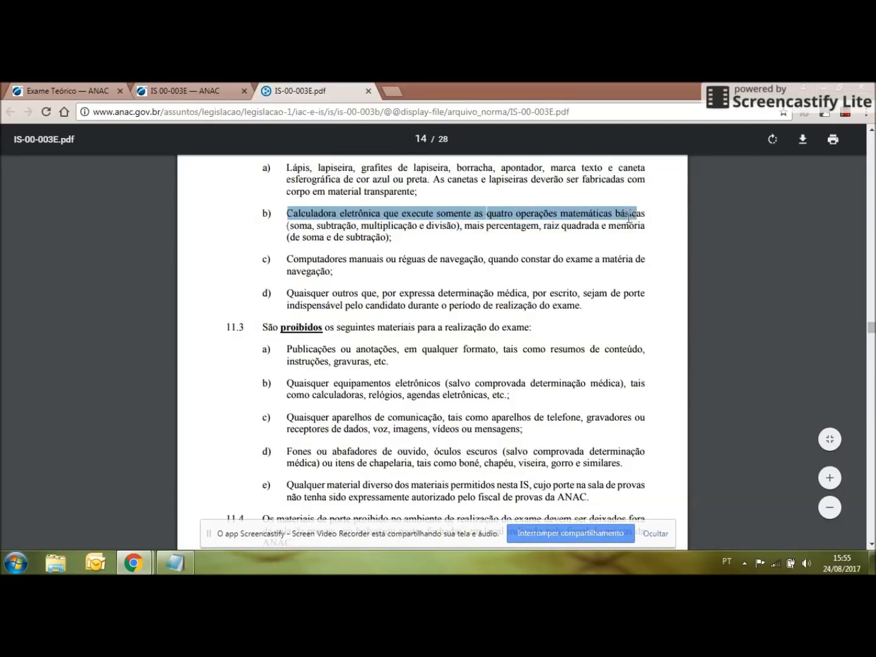
{"action": "left_click_drag", "start_coordinate": [480, 226], "coordinate": [630, 225]}
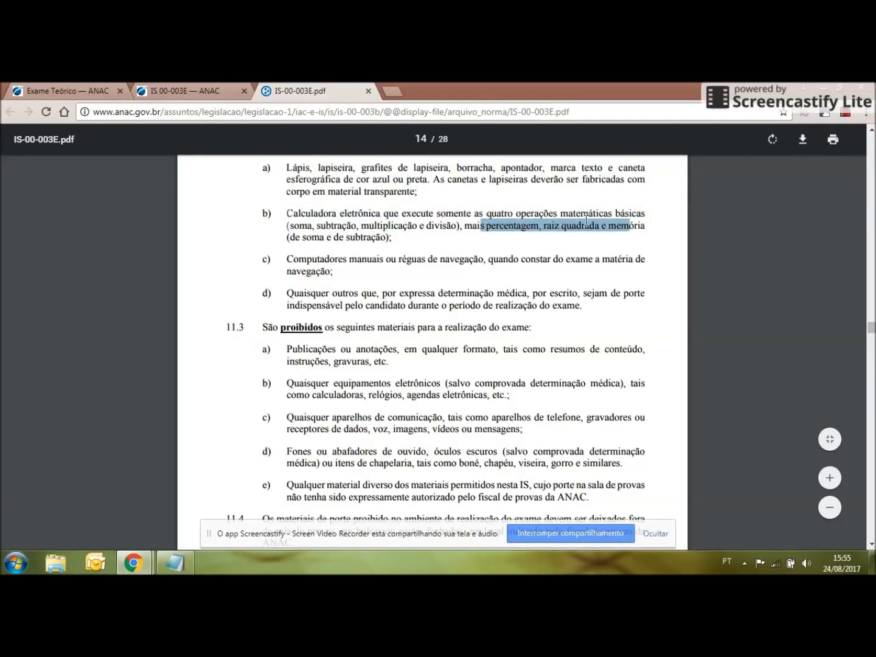
{"action": "left_click", "coordinate": [377, 228]}
{"action": "left_click_drag", "start_coordinate": [286, 260], "coordinate": [543, 255]}
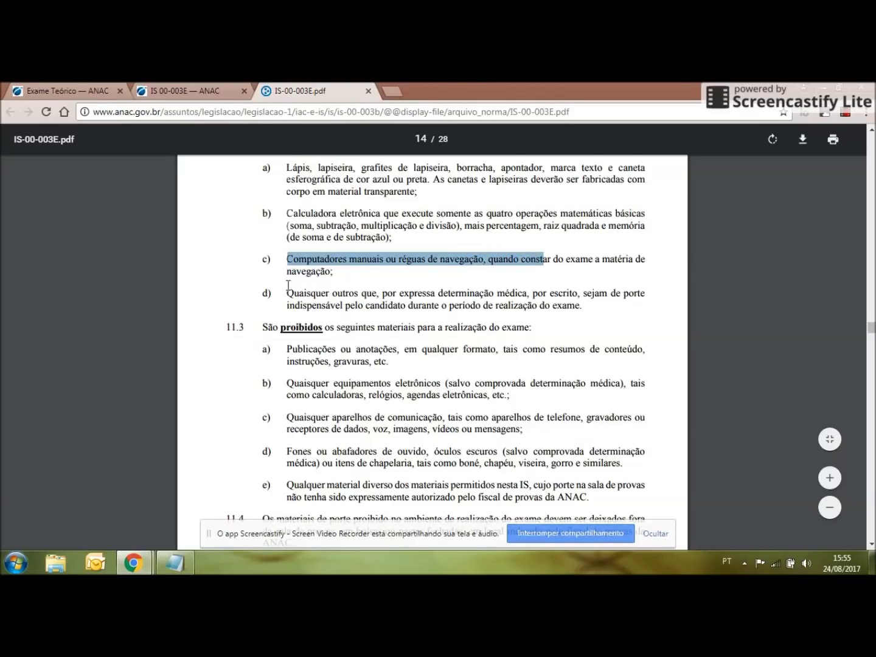
Step: Highlight the introductory line of 11.2 on permitted materials and that of 11.3 on prohibited materials
{"action": "scroll", "coordinate": [277, 251], "scroll_direction": "up", "scroll_amount": 2}
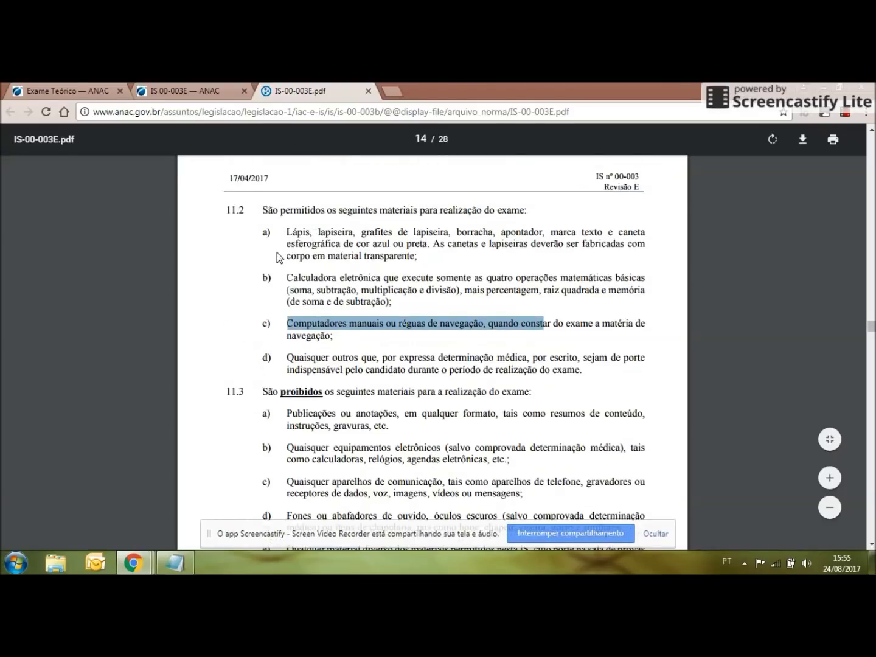
{"action": "left_click_drag", "start_coordinate": [232, 277], "coordinate": [527, 276]}
{"action": "scroll", "coordinate": [274, 311], "scroll_direction": "down", "scroll_amount": 2}
{"action": "left_click_drag", "start_coordinate": [202, 326], "coordinate": [540, 329]}
Step: Highlight the whole of paragraph 11.4 on leaving prohibited materials outside the exam room
{"action": "scroll", "coordinate": [311, 258], "scroll_direction": "down", "scroll_amount": 4}
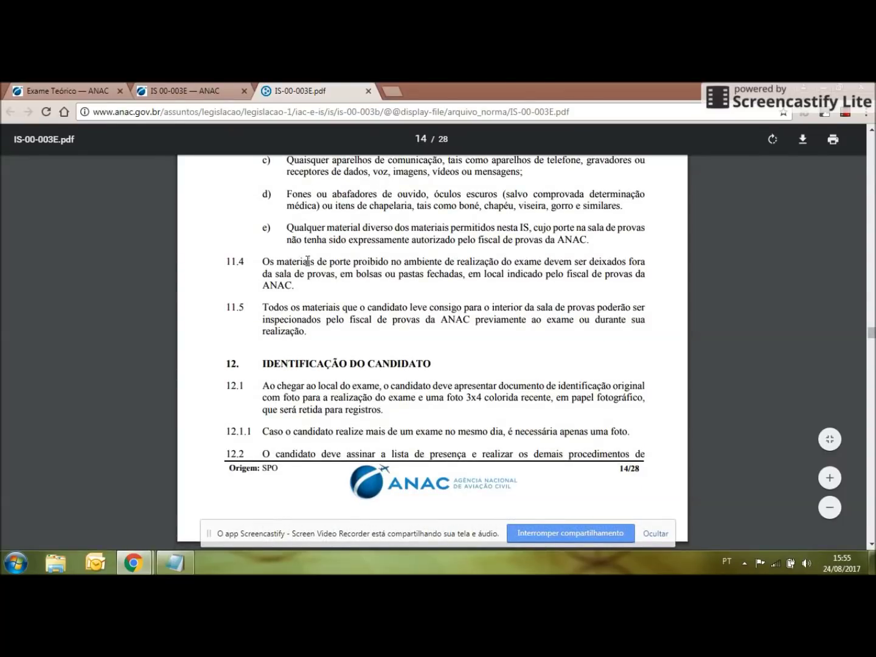
{"action": "left_click_drag", "start_coordinate": [264, 262], "coordinate": [337, 275]}
{"action": "left_click", "coordinate": [314, 295]}
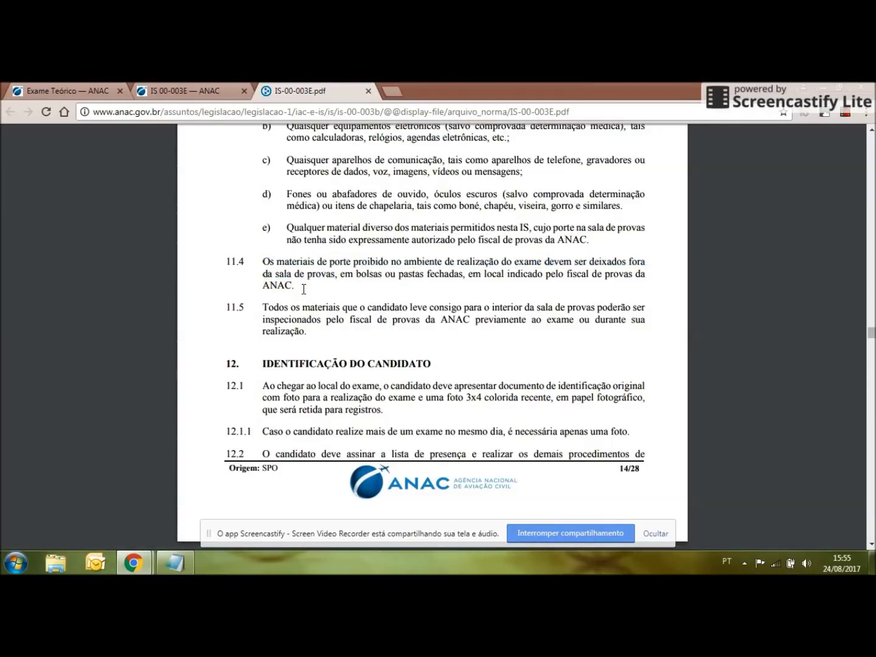
{"action": "left_click_drag", "start_coordinate": [293, 287], "coordinate": [270, 266]}
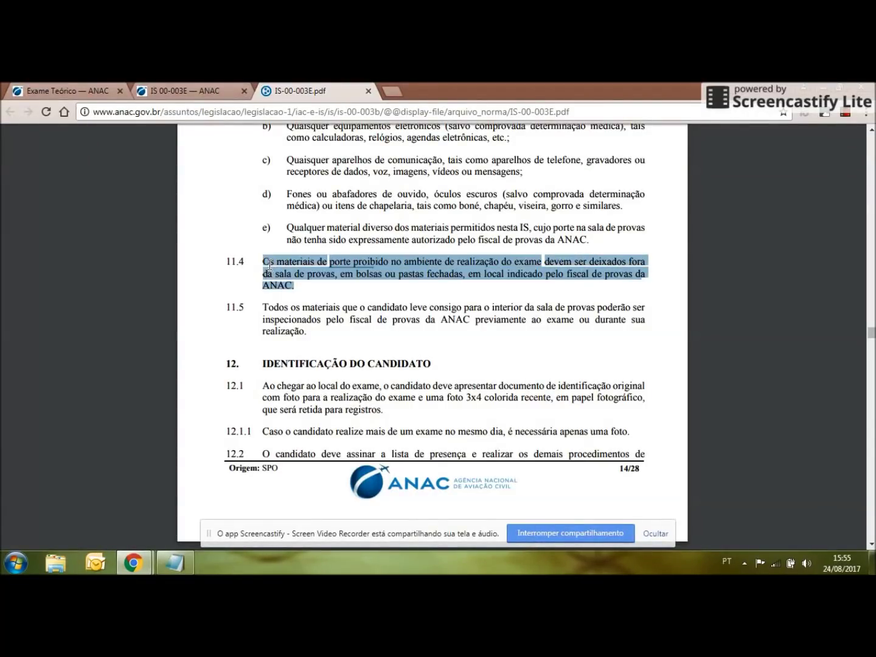
{"action": "left_click", "coordinate": [378, 265]}
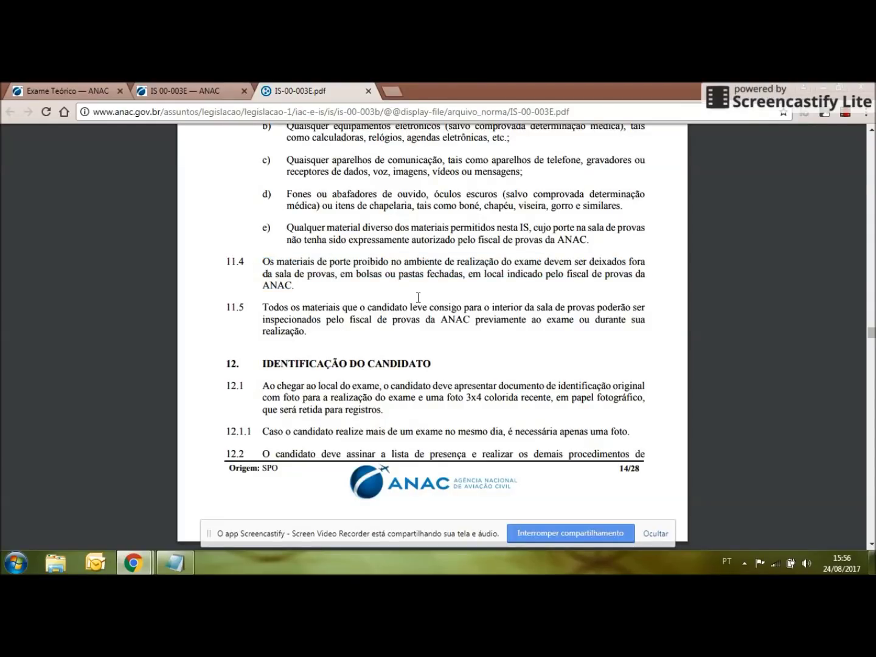
Step: Highlight the 3x4 colour photo requirement in 12.1 and the single-photo rule for same-day exams in 12.1.1
{"action": "scroll", "coordinate": [477, 255], "scroll_direction": "down", "scroll_amount": 3}
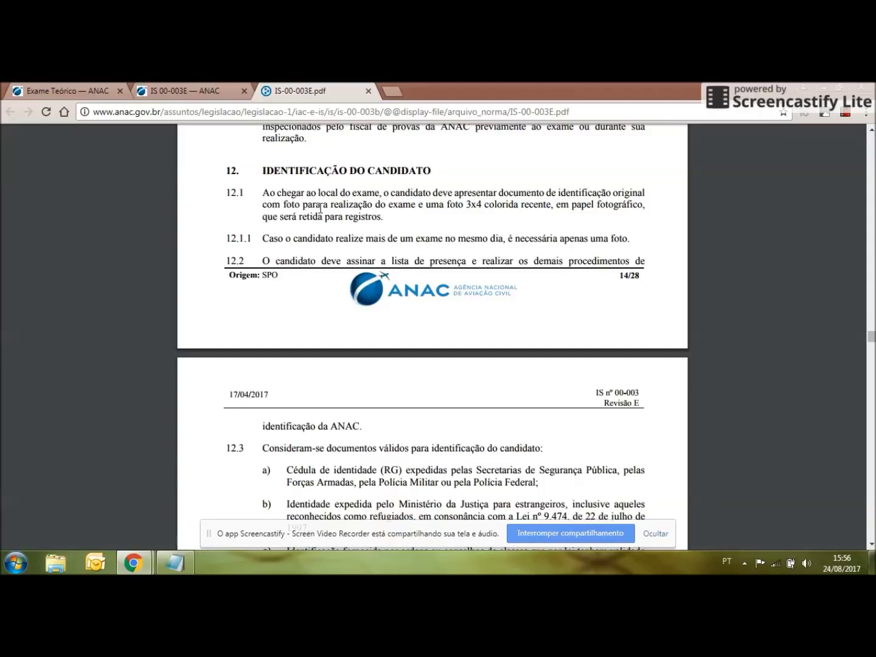
{"action": "left_click_drag", "start_coordinate": [421, 206], "coordinate": [407, 228]}
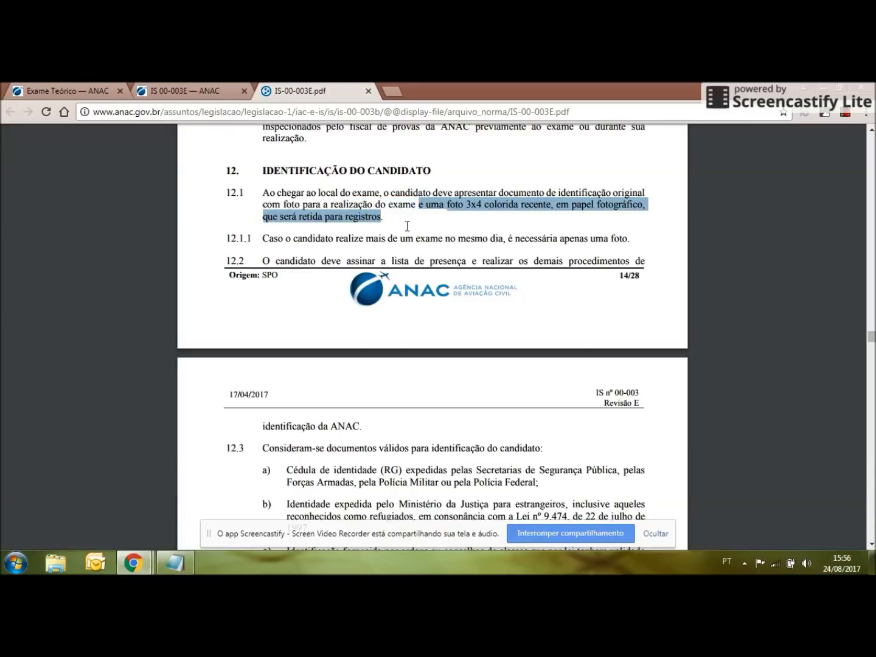
{"action": "left_click", "coordinate": [407, 227]}
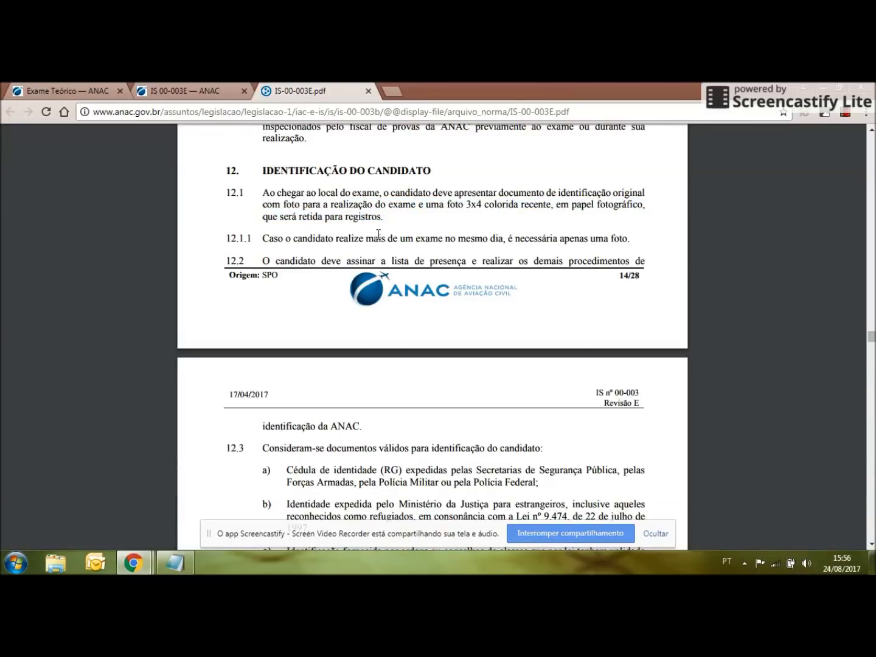
{"action": "left_click_drag", "start_coordinate": [506, 238], "coordinate": [630, 239]}
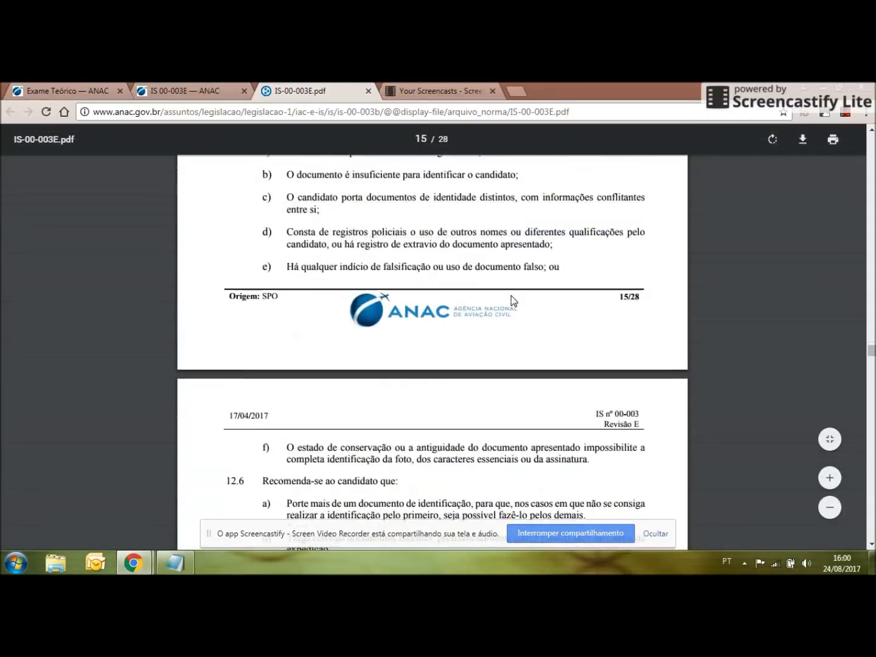
Step: Review the rejected identification documents in 12.4 and 12.5 and the recommendations in 12.6, and highlight the section 13 heading, TRAJES
{"action": "scroll", "coordinate": [512, 296], "scroll_direction": "down", "scroll_amount": 2}
{"action": "scroll", "coordinate": [511, 296], "scroll_direction": "up", "scroll_amount": 5}
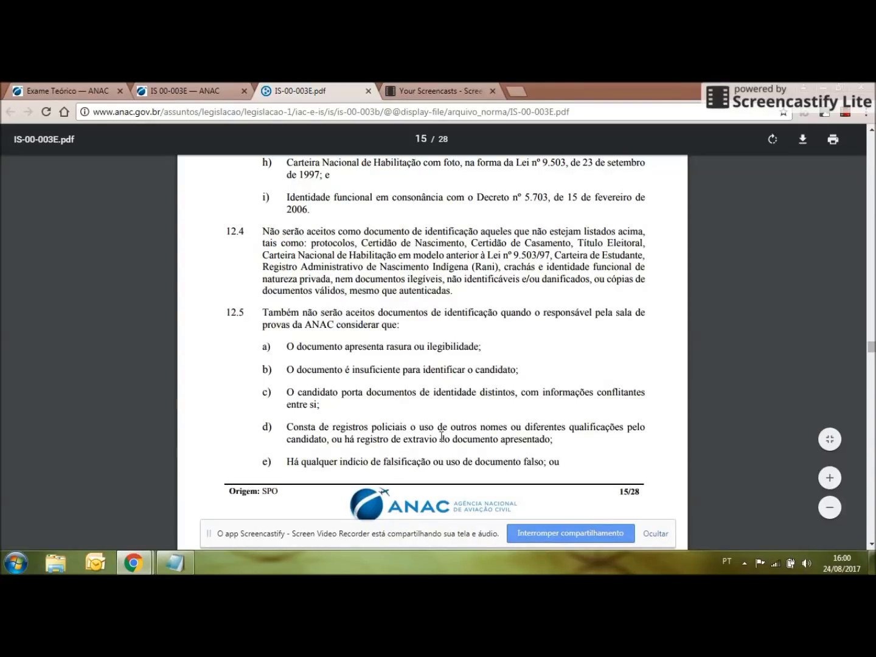
{"action": "scroll", "coordinate": [441, 350], "scroll_direction": "down", "scroll_amount": 2}
{"action": "scroll", "coordinate": [309, 342], "scroll_direction": "down", "scroll_amount": 2}
{"action": "scroll", "coordinate": [310, 342], "scroll_direction": "down", "scroll_amount": 3}
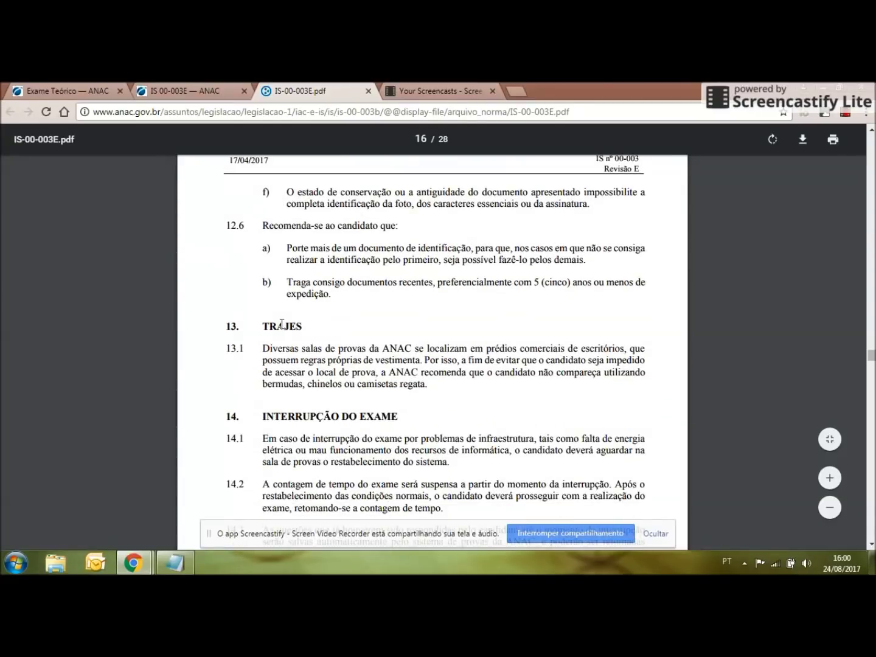
{"action": "double_click", "coordinate": [283, 325]}
{"action": "left_click", "coordinate": [292, 325]}
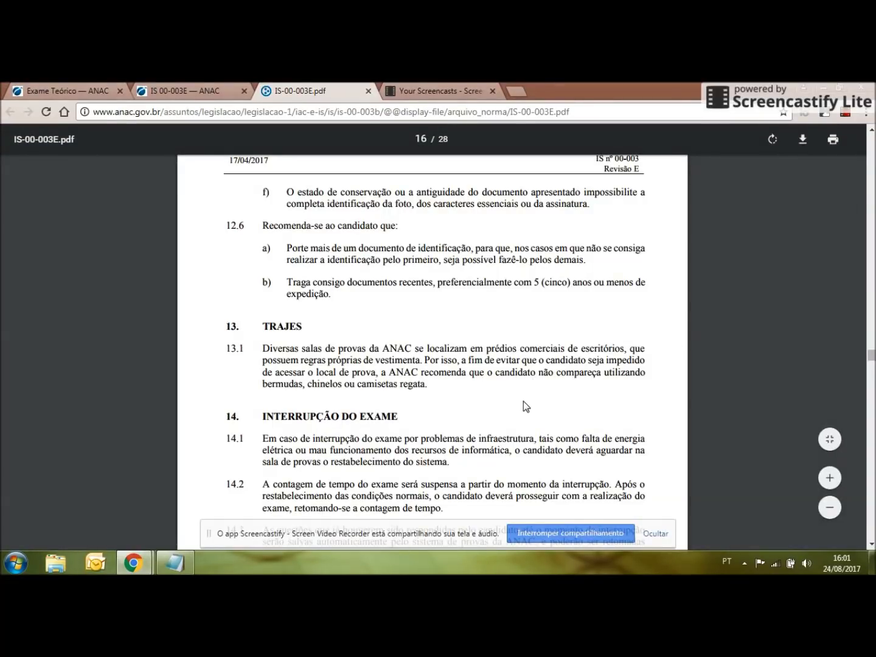
Step: Highlight the rule in 14.1 on waiting during infrastructure failures and the exam time suspension rule in 14.2
{"action": "scroll", "coordinate": [475, 350], "scroll_direction": "down", "scroll_amount": 2}
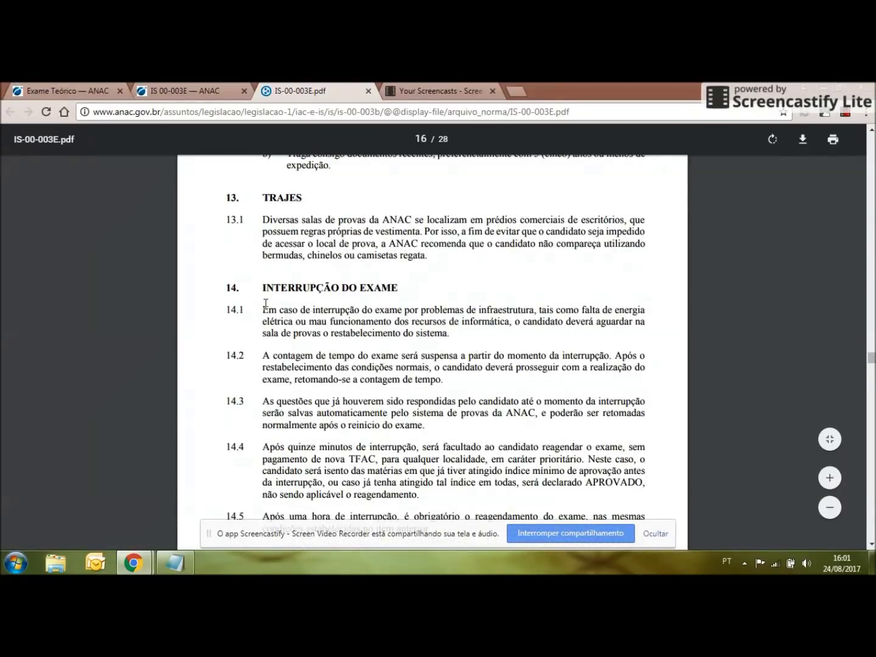
{"action": "left_click_drag", "start_coordinate": [292, 310], "coordinate": [447, 333]}
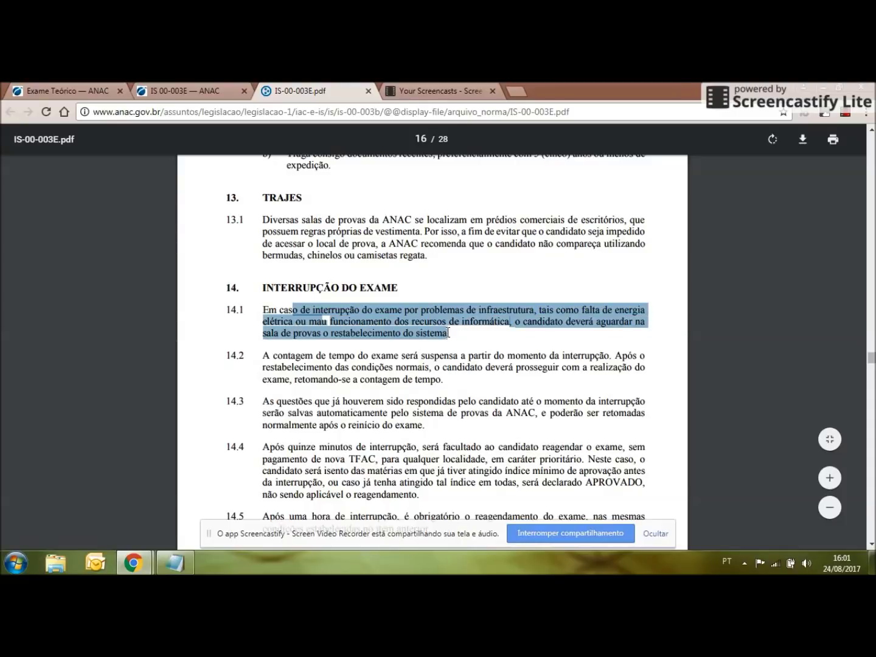
{"action": "scroll", "coordinate": [448, 333], "scroll_direction": "down", "scroll_amount": 2}
{"action": "left_click_drag", "start_coordinate": [303, 226], "coordinate": [610, 227]}
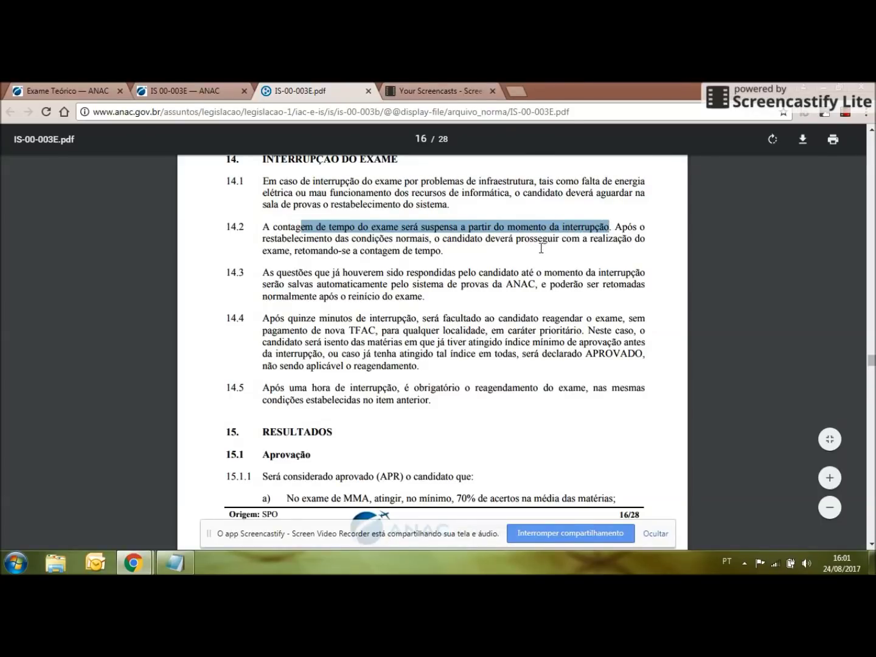
{"action": "left_click_drag", "start_coordinate": [265, 239], "coordinate": [436, 239]}
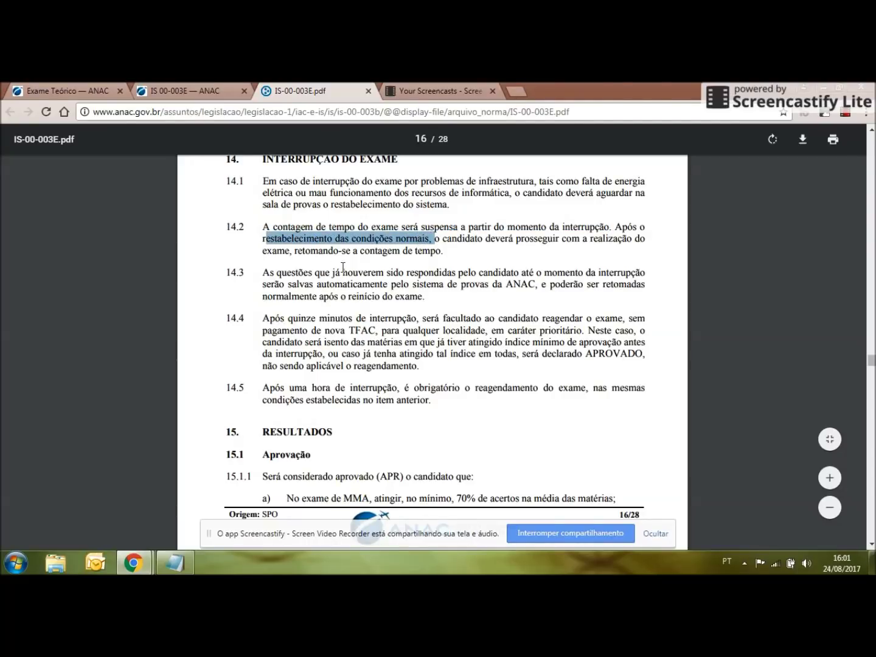
{"action": "left_click_drag", "start_coordinate": [443, 252], "coordinate": [271, 231]}
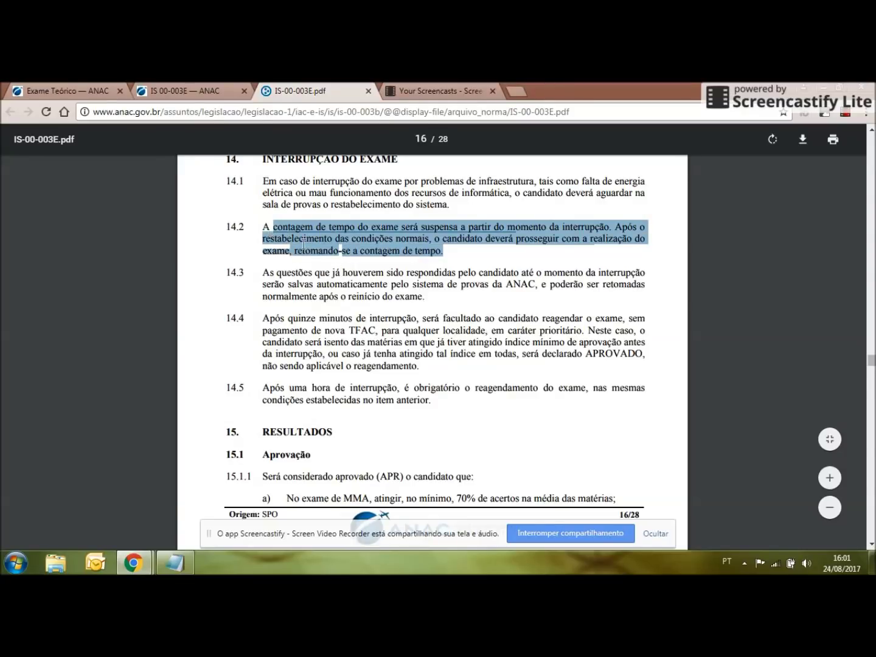
Step: Highlight the rule on automatically saved answers in 14.3 and the rescheduling paragraph 14.4
{"action": "left_click_drag", "start_coordinate": [376, 273], "coordinate": [423, 299]}
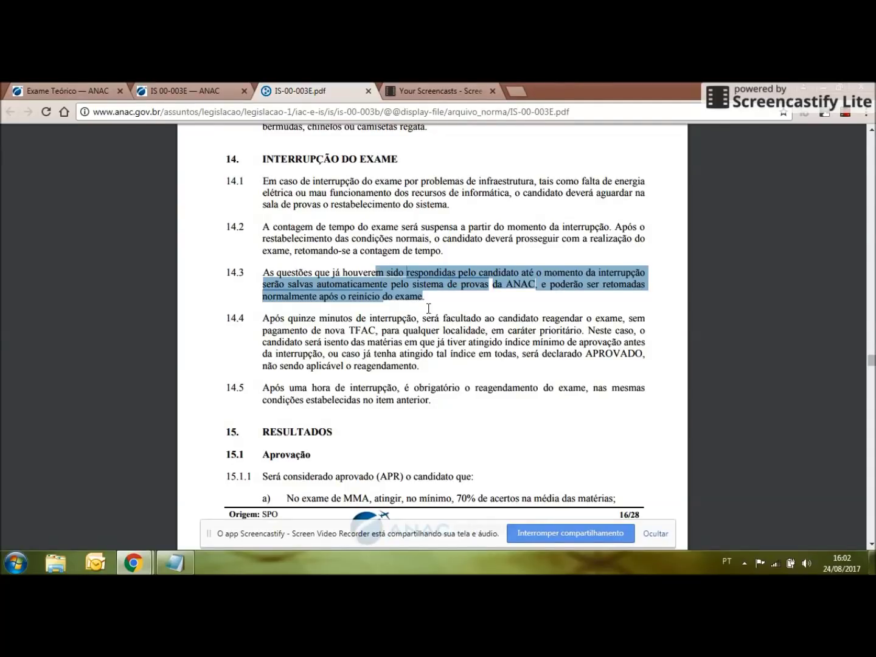
{"action": "scroll", "coordinate": [433, 260], "scroll_direction": "down", "scroll_amount": 1}
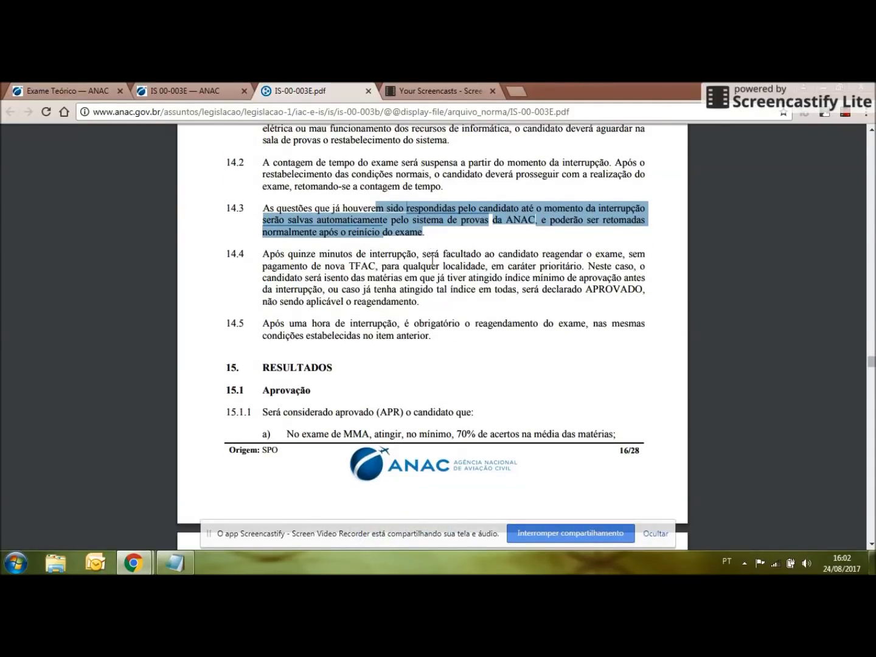
{"action": "left_click_drag", "start_coordinate": [262, 255], "coordinate": [613, 297]}
{"action": "left_click", "coordinate": [425, 302]}
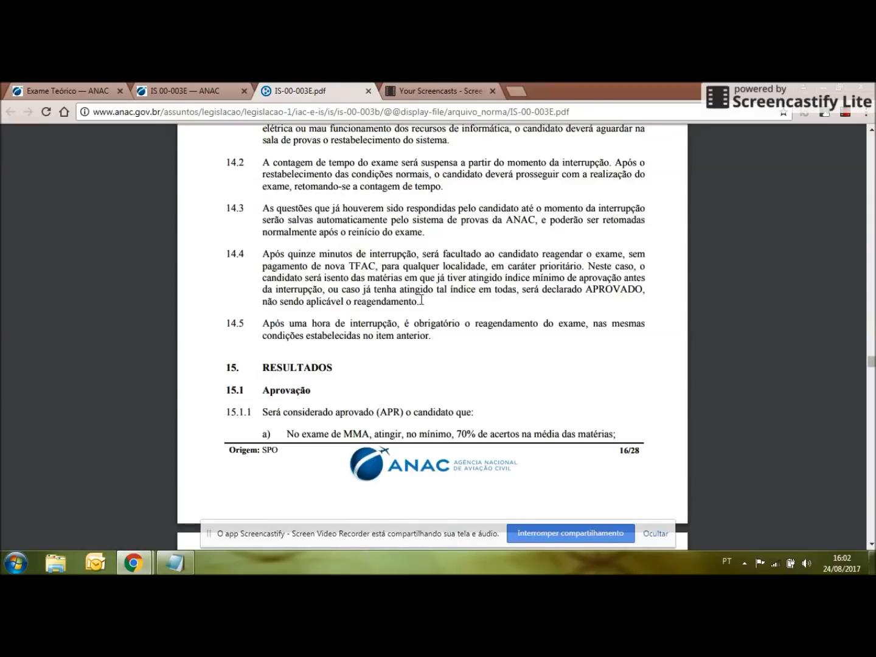
Step: Highlight the optional rescheduling wording in 14.4 and the mandatory rescheduling after one hour of interruption in 14.5
{"action": "left_click_drag", "start_coordinate": [485, 254], "coordinate": [370, 253]}
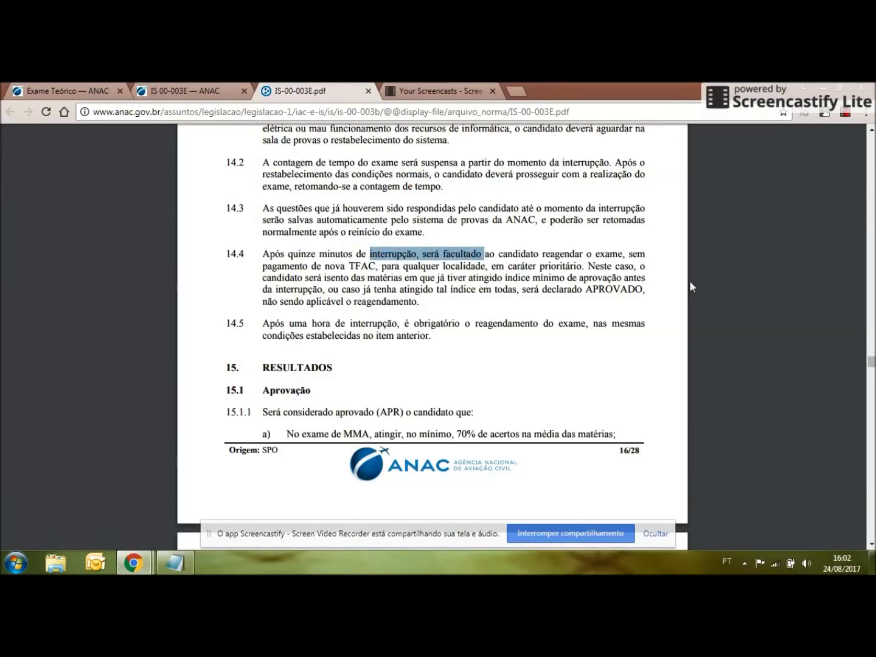
{"action": "scroll", "coordinate": [397, 238], "scroll_direction": "down", "scroll_amount": 1}
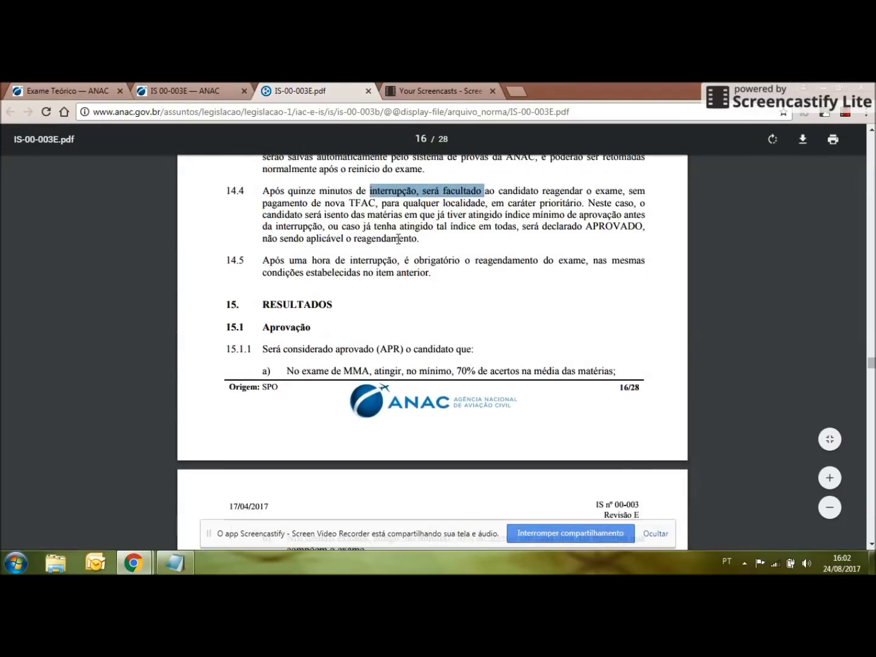
{"action": "left_click_drag", "start_coordinate": [265, 262], "coordinate": [442, 272]}
{"action": "left_click", "coordinate": [369, 191]}
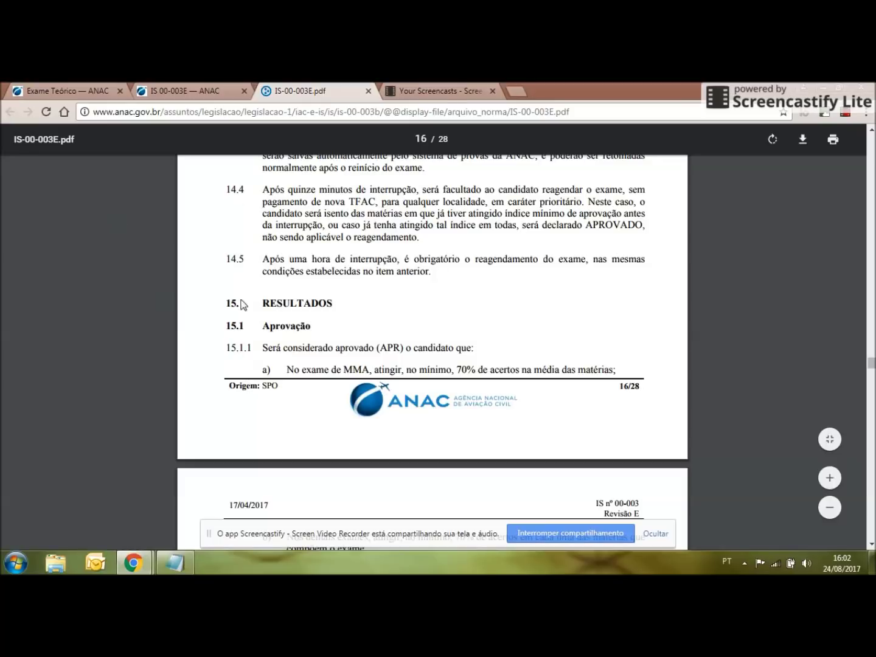
Step: Highlight the 15.1 heading, Aprovação, and the 70% per-subject minimum in item b) of 15.1.1
{"action": "scroll", "coordinate": [417, 251], "scroll_direction": "down", "scroll_amount": 2}
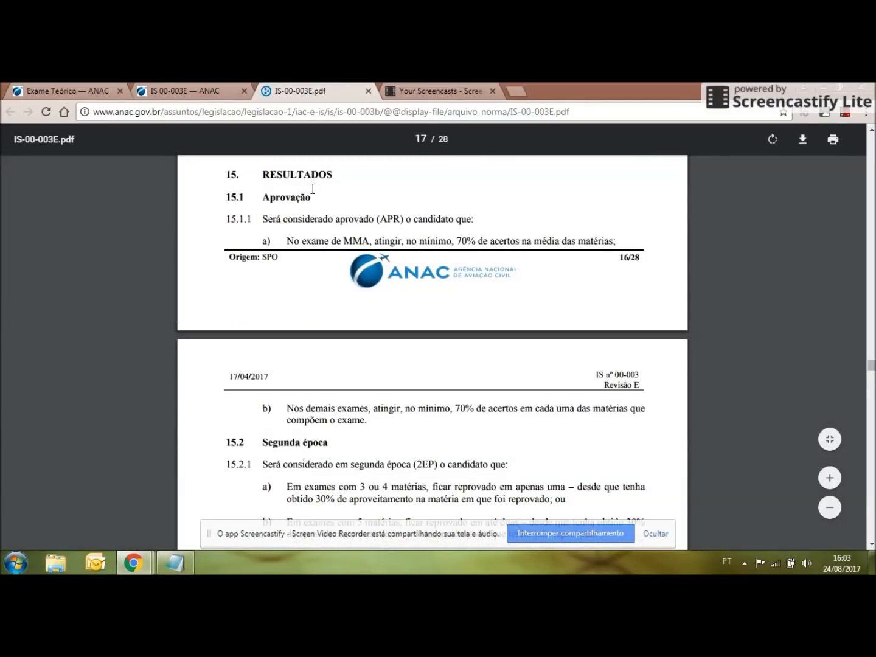
{"action": "double_click", "coordinate": [301, 196]}
{"action": "left_click_drag", "start_coordinate": [364, 220], "coordinate": [409, 214]}
{"action": "scroll", "coordinate": [425, 293], "scroll_direction": "down", "scroll_amount": 1}
{"action": "left_click_drag", "start_coordinate": [384, 344], "coordinate": [636, 346]}
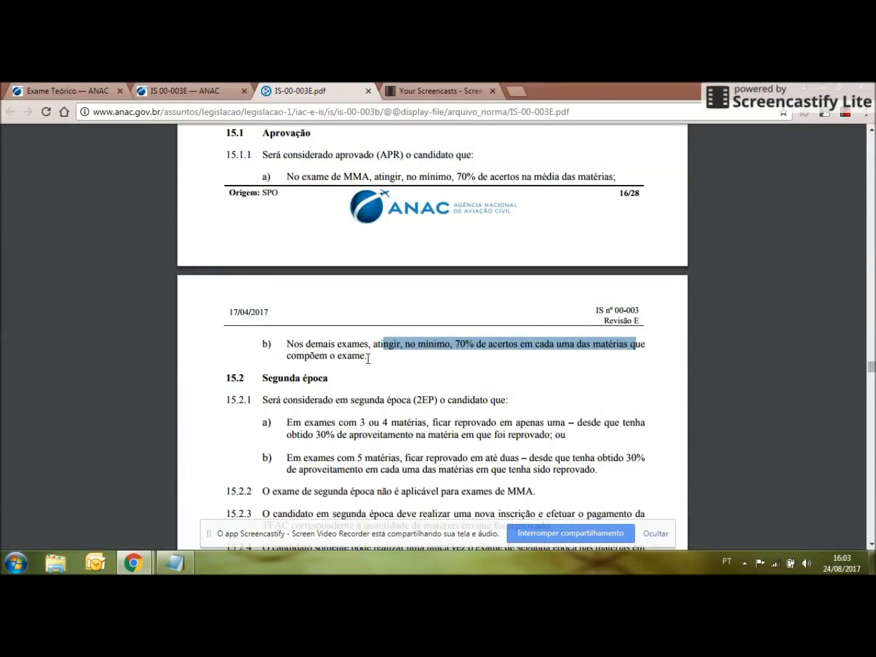
Step: Highlight the 15.2 heading, Segunda época, and item a) of 15.2.1 on failing only one subject
{"action": "scroll", "coordinate": [368, 358], "scroll_direction": "down", "scroll_amount": 2}
{"action": "left_click", "coordinate": [323, 315]}
{"action": "left_click_drag", "start_coordinate": [329, 316], "coordinate": [263, 315]}
{"action": "left_click", "coordinate": [290, 358]}
{"action": "left_click_drag", "start_coordinate": [290, 358], "coordinate": [566, 376]}
{"action": "left_click", "coordinate": [537, 368]}
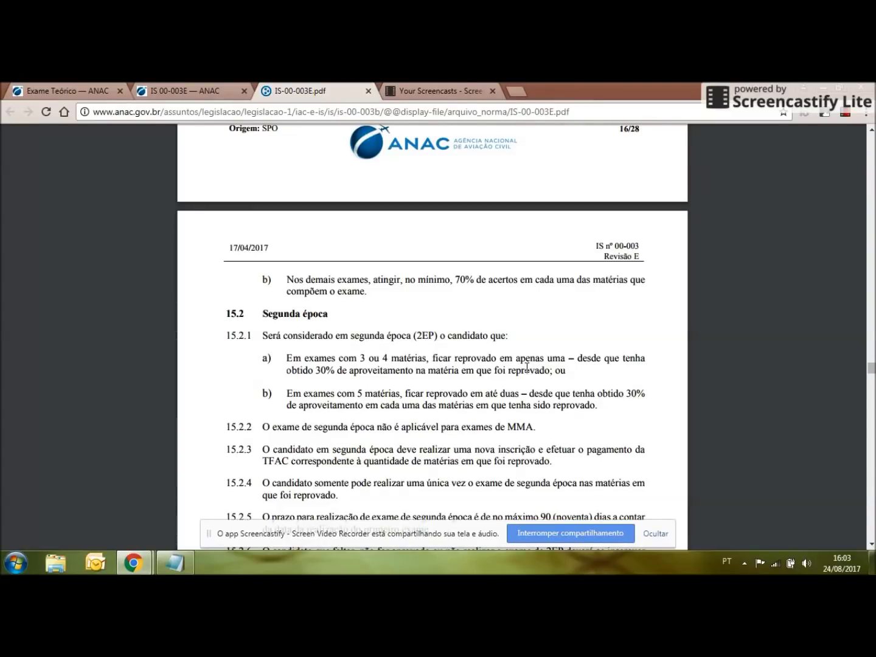
{"action": "scroll", "coordinate": [543, 365], "scroll_direction": "down", "scroll_amount": 1}
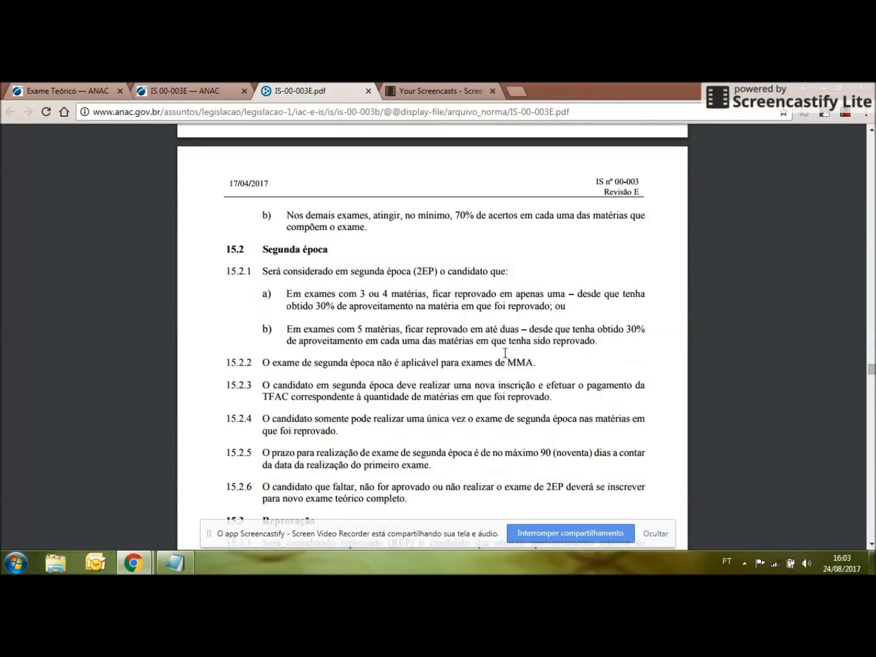
{"action": "left_click_drag", "start_coordinate": [521, 295], "coordinate": [566, 296]}
{"action": "left_click", "coordinate": [404, 299]}
Step: Highlight the requirement in 15.2.3 for a new registration and TFAC payment by second-attempt candidates
{"action": "scroll", "coordinate": [386, 295], "scroll_direction": "down", "scroll_amount": 3}
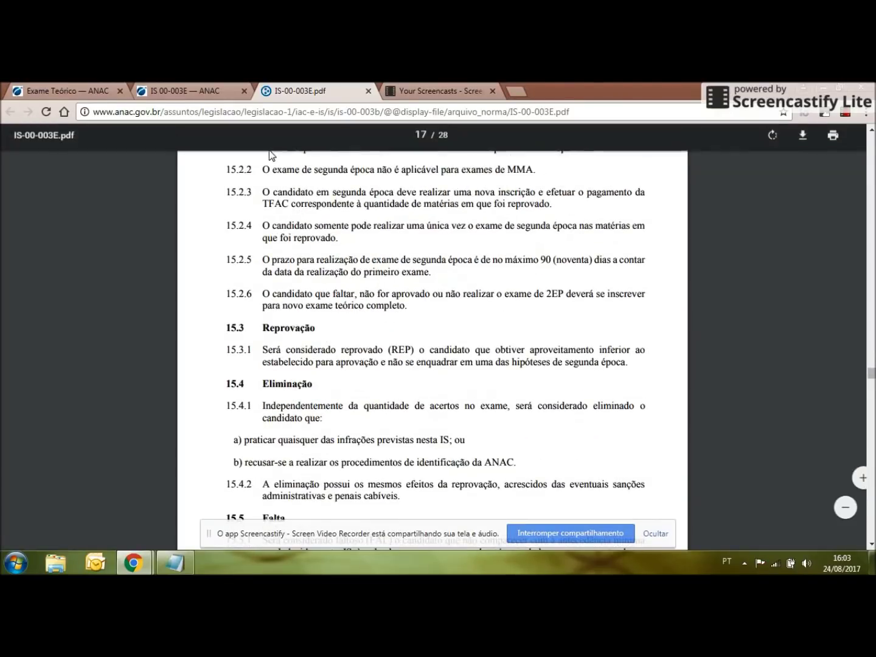
{"action": "left_click_drag", "start_coordinate": [433, 198], "coordinate": [589, 194]}
{"action": "left_click", "coordinate": [272, 203]}
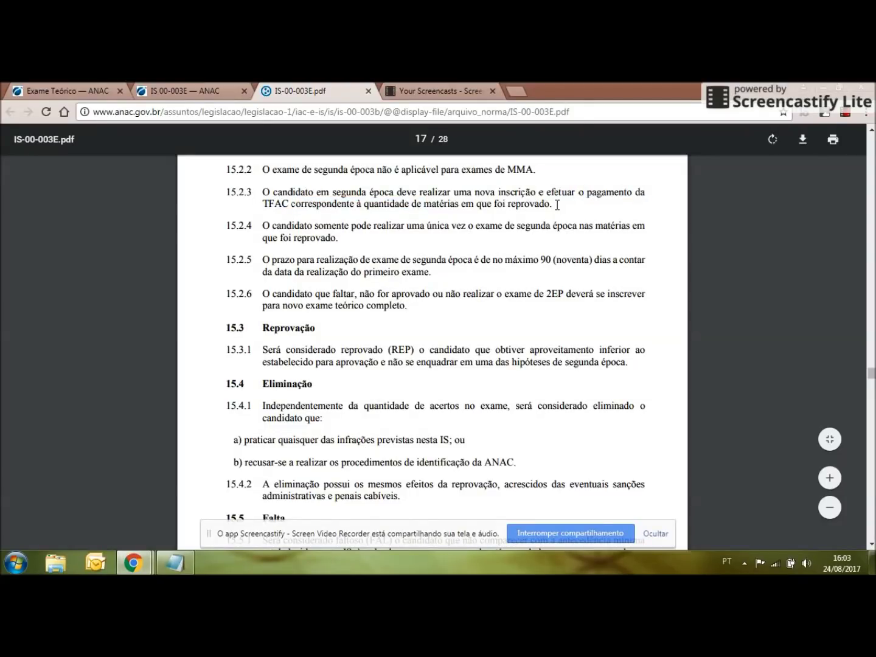
Step: Highlight the 15.3 heading, Reprovação, and the second line of 15.3.1 defining a failed candidate
{"action": "scroll", "coordinate": [347, 193], "scroll_direction": "down", "scroll_amount": 1}
{"action": "left_click_drag", "start_coordinate": [325, 261], "coordinate": [271, 260]}
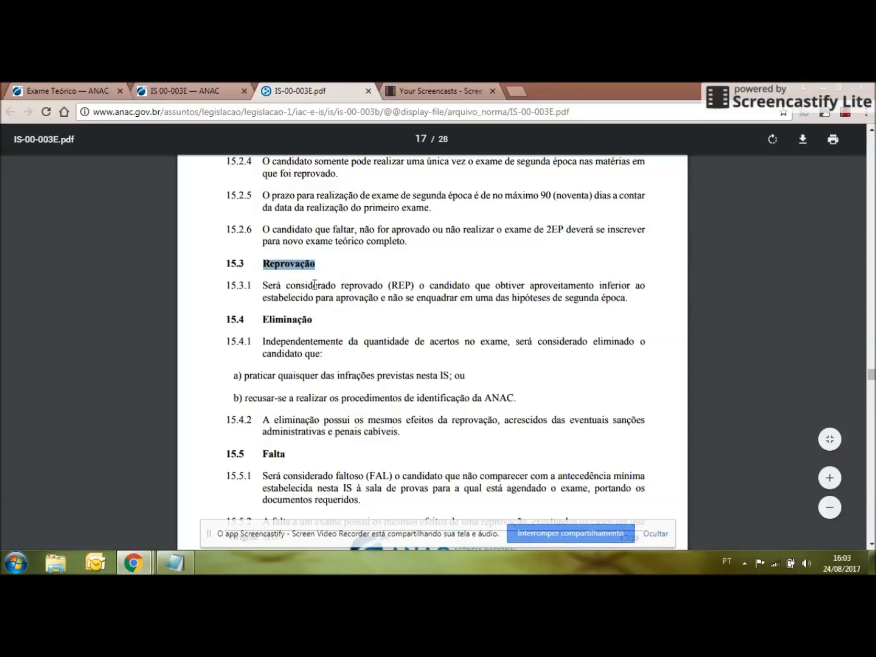
{"action": "left_click", "coordinate": [266, 297]}
{"action": "left_click_drag", "start_coordinate": [265, 297], "coordinate": [538, 297]}
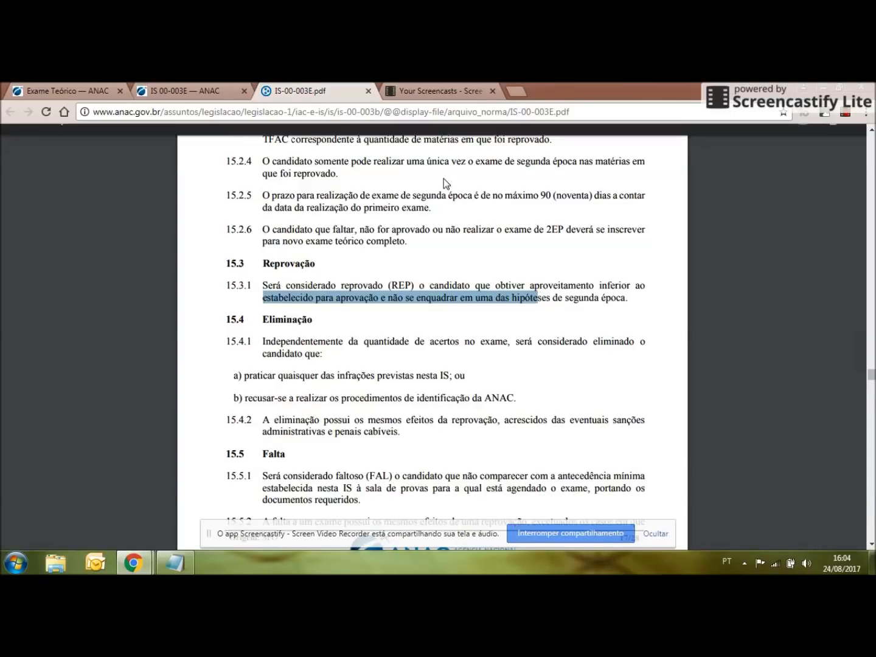
Step: Highlight the 15.4 heading, Eliminação, and the elimination grounds in 15.4.1, including items a) and b)
{"action": "scroll", "coordinate": [249, 320], "scroll_direction": "down", "scroll_amount": 1}
{"action": "double_click", "coordinate": [279, 257]}
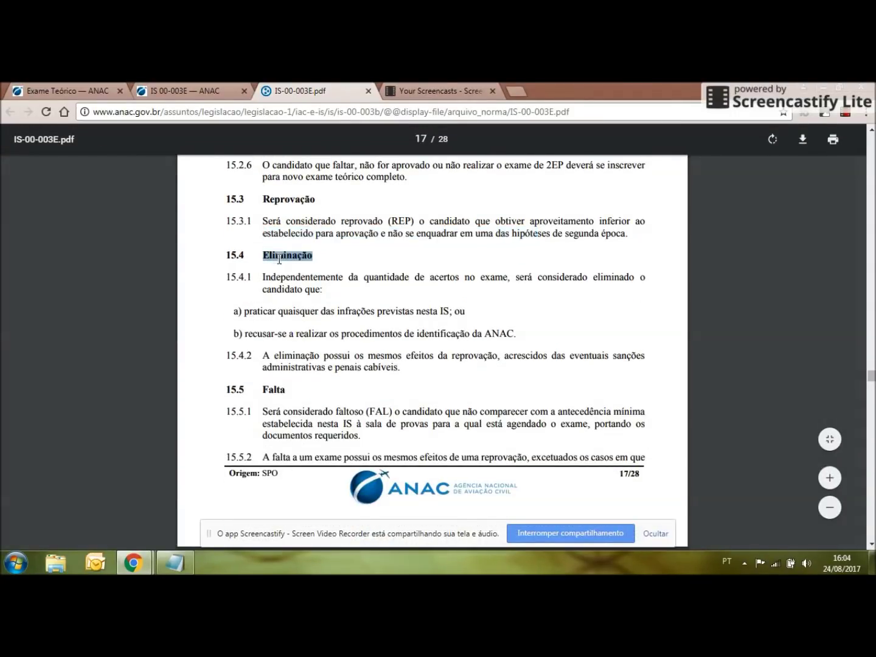
{"action": "left_click_drag", "start_coordinate": [444, 277], "coordinate": [550, 277]}
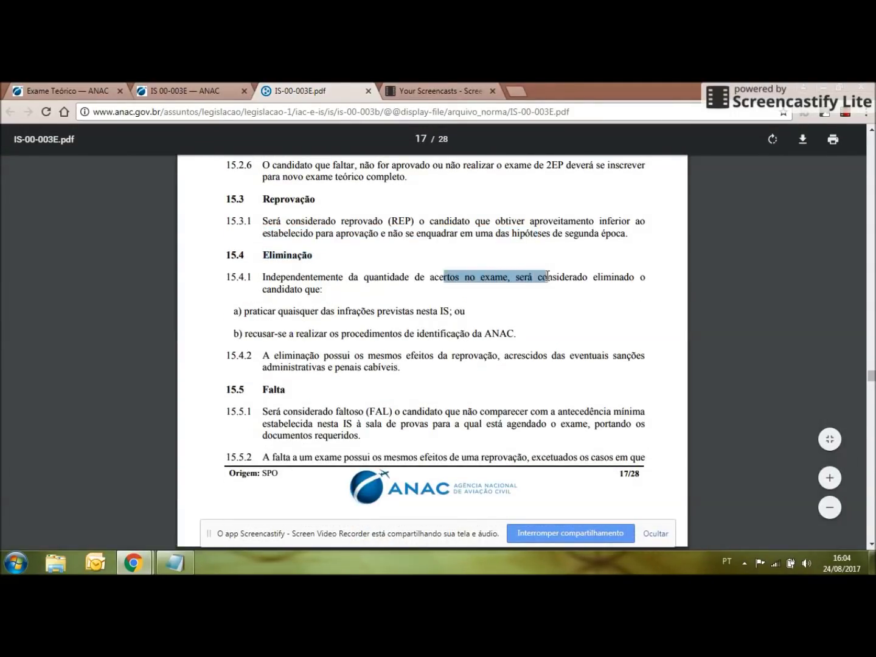
{"action": "left_click", "coordinate": [304, 294]}
{"action": "left_click_drag", "start_coordinate": [249, 311], "coordinate": [417, 310]}
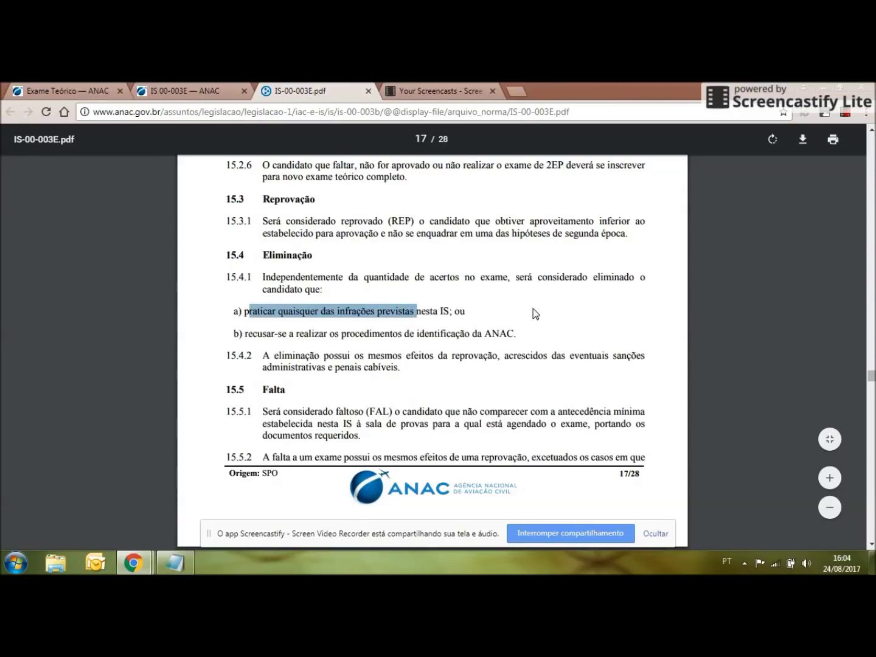
{"action": "left_click_drag", "start_coordinate": [315, 333], "coordinate": [405, 333]}
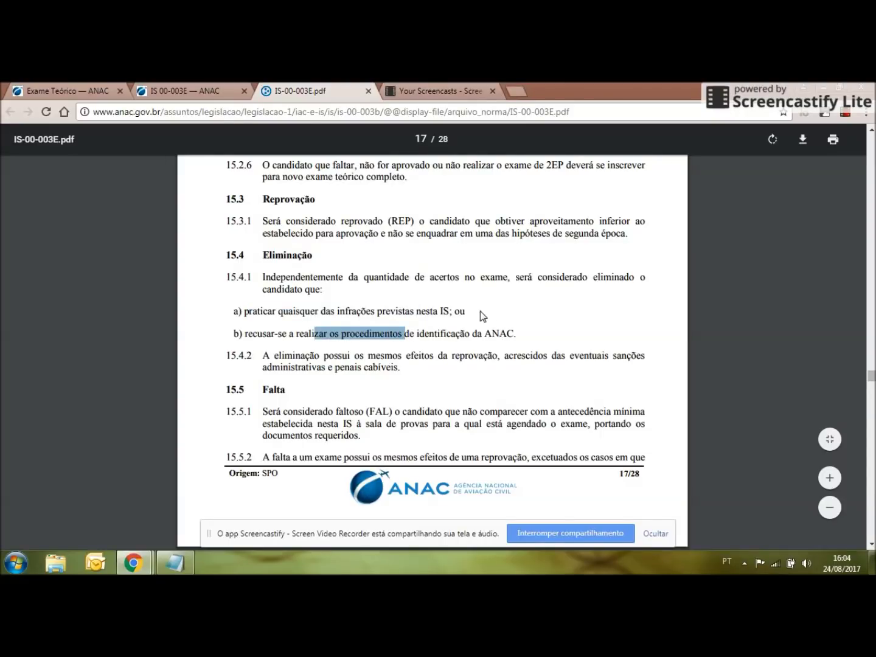
{"action": "left_click_drag", "start_coordinate": [314, 256], "coordinate": [279, 255]}
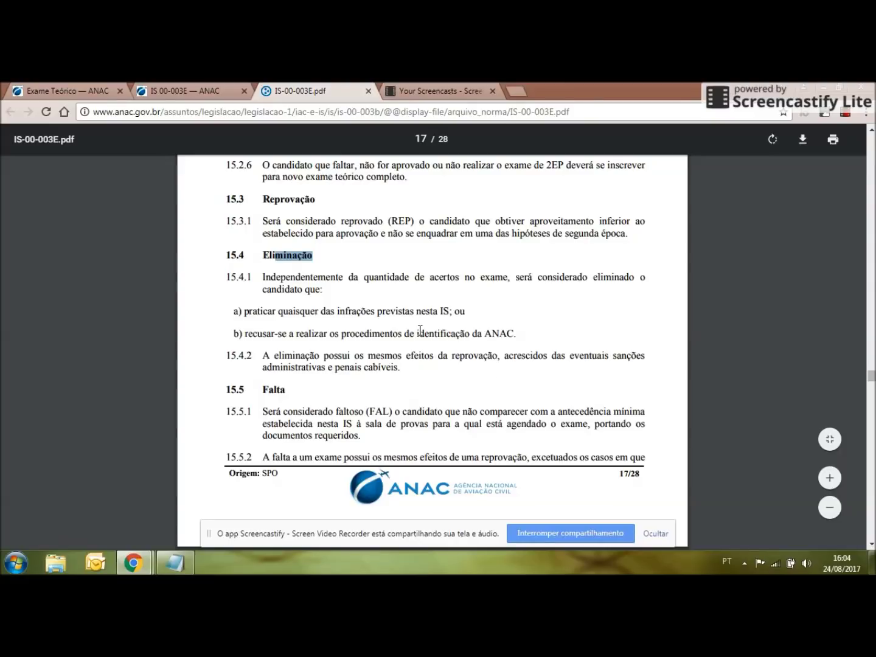
Step: Highlight the FAL abbreviation and part of the line on bringing the required documents in 15.5.1
{"action": "left_click", "coordinate": [384, 412]}
{"action": "double_click", "coordinate": [384, 412]}
{"action": "left_click", "coordinate": [440, 403]}
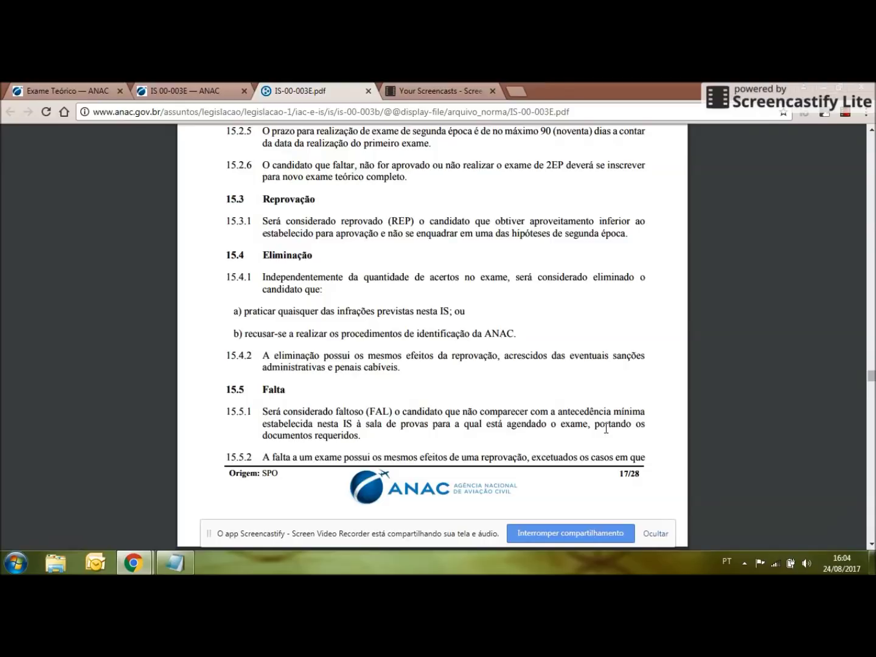
{"action": "left_click_drag", "start_coordinate": [571, 426], "coordinate": [606, 426]}
{"action": "left_click", "coordinate": [442, 426]}
Step: Highlight the sentence in 15.6.2 on the additional publication of approved candidates' results
{"action": "scroll", "coordinate": [550, 321], "scroll_direction": "down", "scroll_amount": 3}
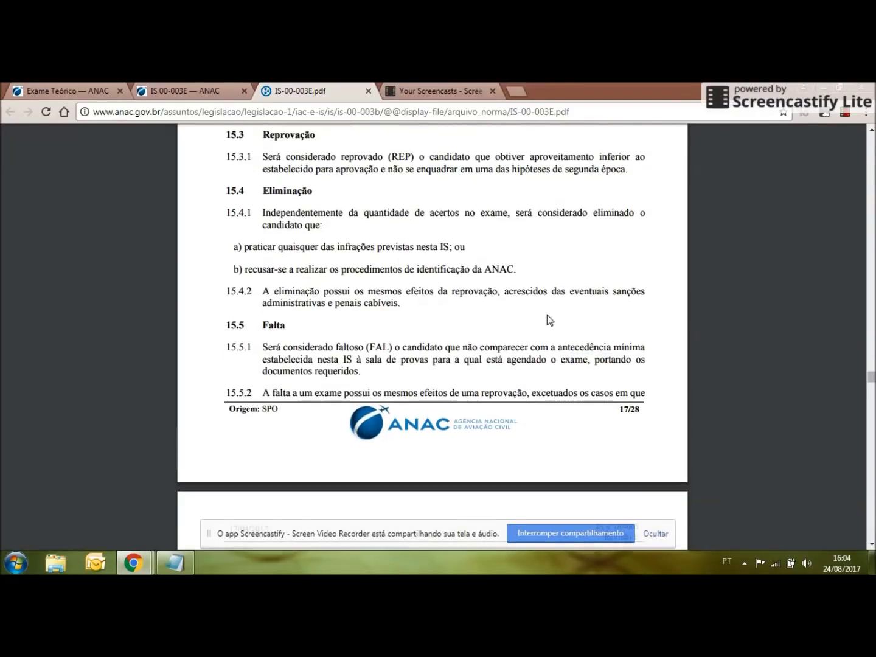
{"action": "scroll", "coordinate": [547, 315], "scroll_direction": "down", "scroll_amount": 1}
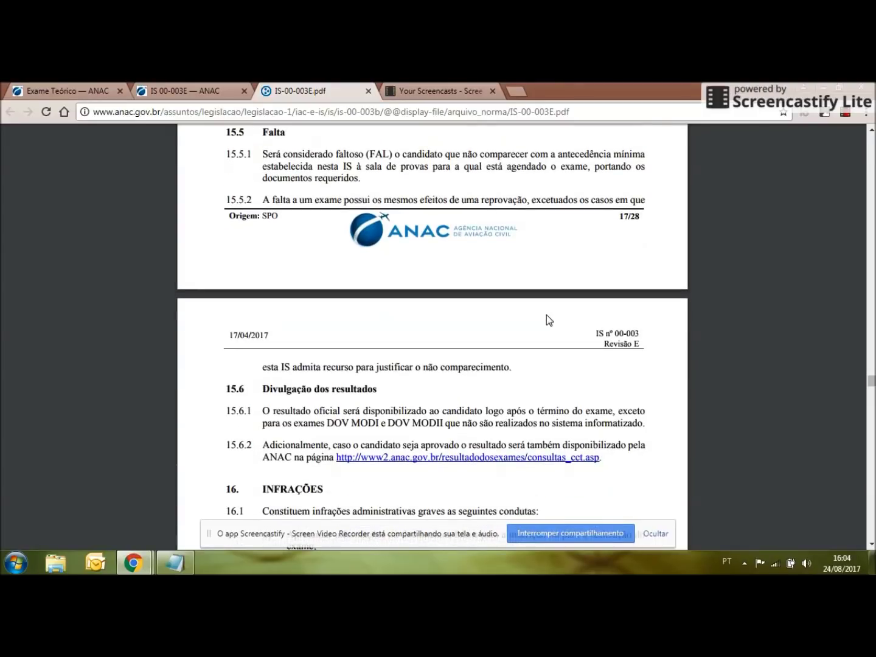
{"action": "scroll", "coordinate": [547, 315], "scroll_direction": "down", "scroll_amount": 2}
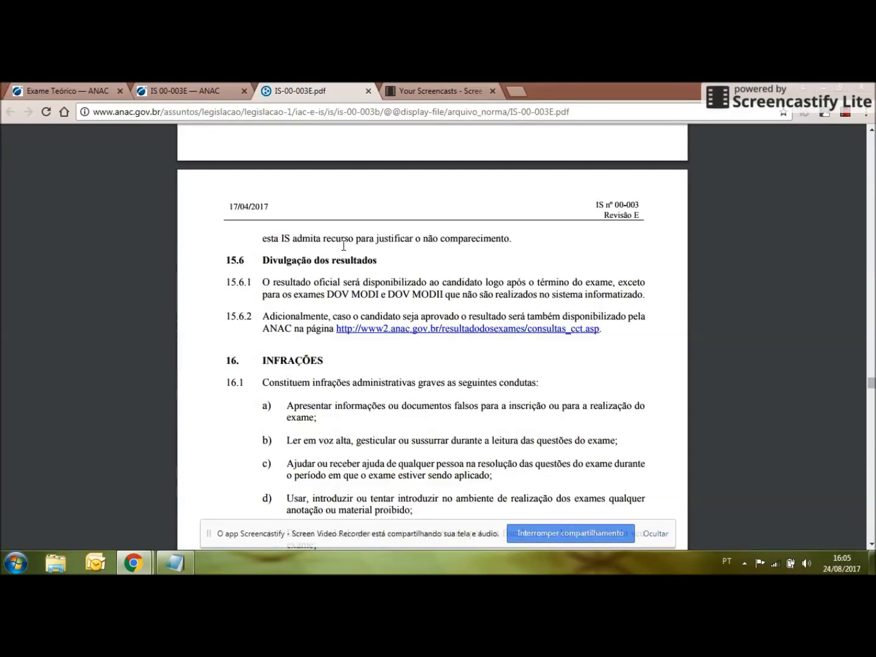
{"action": "left_click_drag", "start_coordinate": [407, 315], "coordinate": [607, 313]}
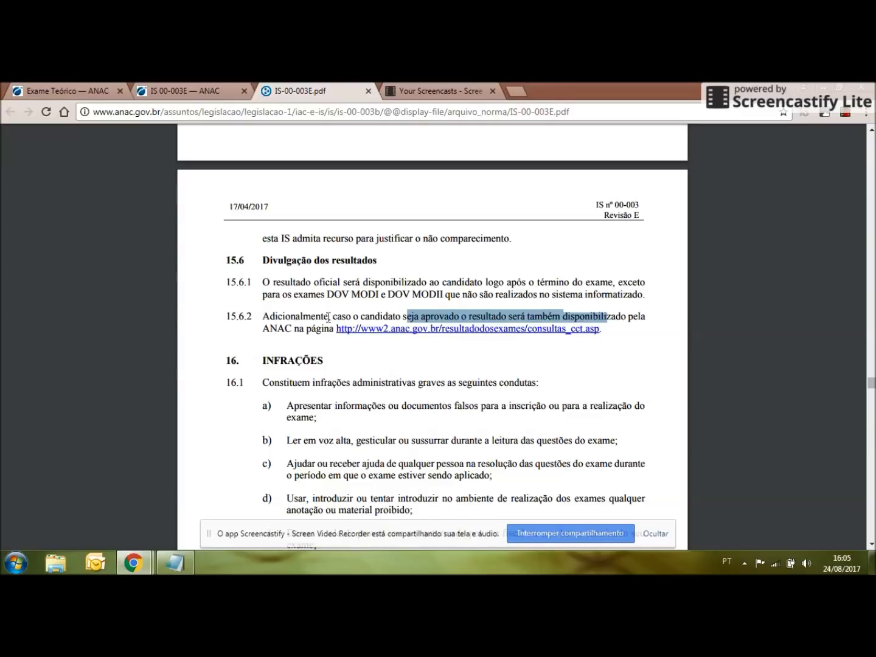
{"action": "left_click", "coordinate": [611, 334]}
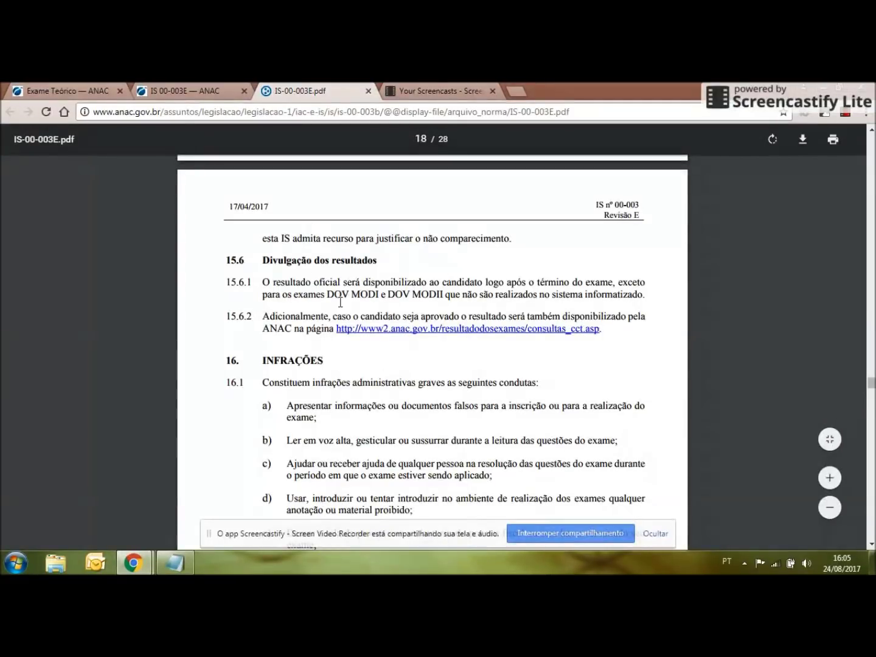
Step: Highlight the section 16 heading, Infrações, the serious infractions in 16.1, and the result suspension rule in 16.2
{"action": "scroll", "coordinate": [504, 280], "scroll_direction": "down", "scroll_amount": 1}
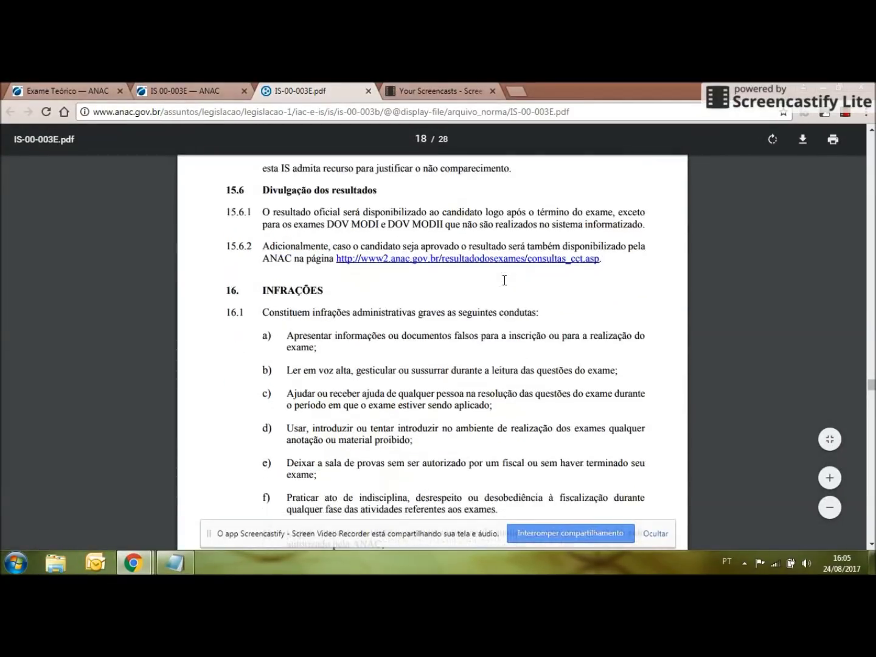
{"action": "scroll", "coordinate": [504, 281], "scroll_direction": "down", "scroll_amount": 1}
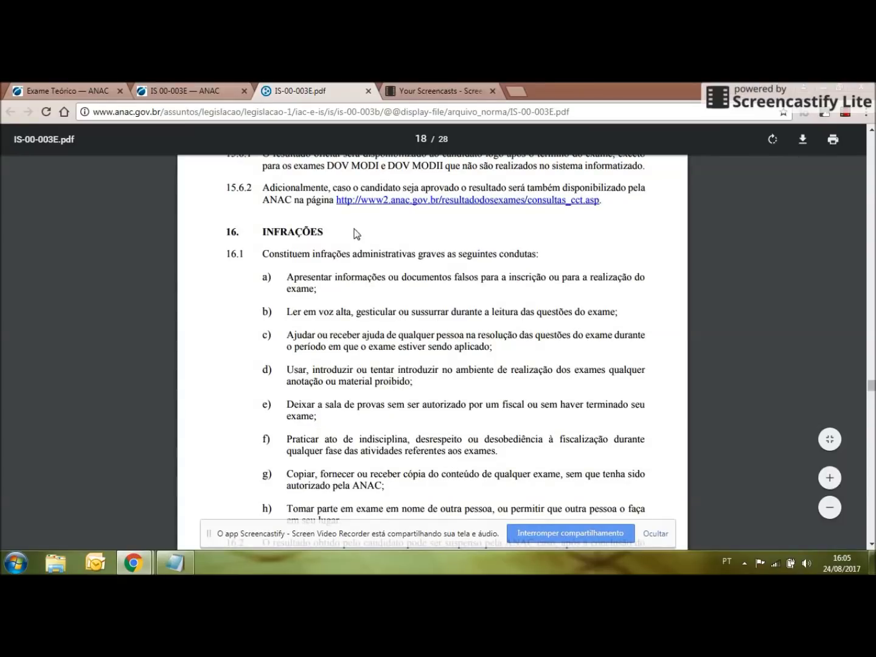
{"action": "triple_click", "coordinate": [304, 232]}
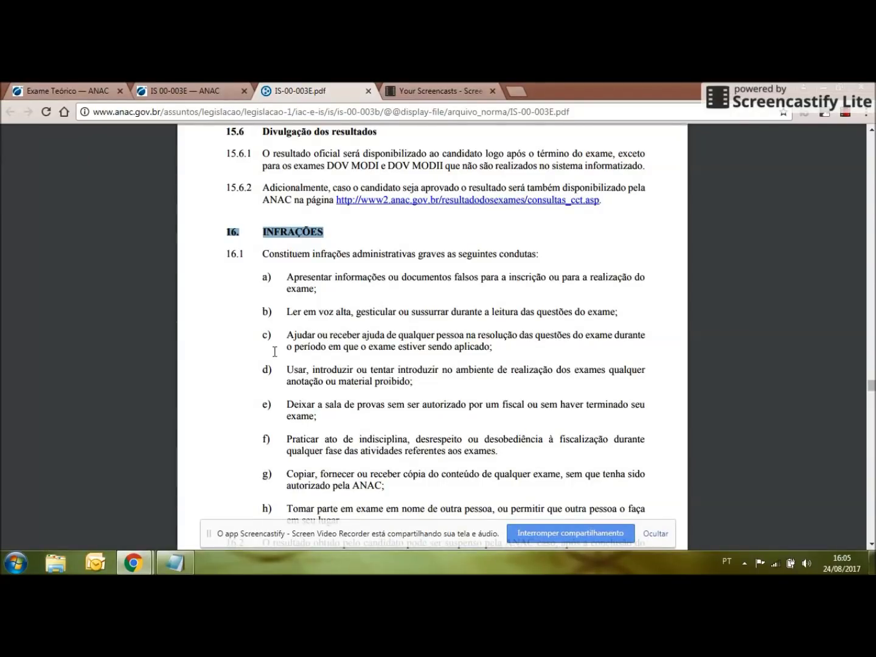
{"action": "left_click_drag", "start_coordinate": [263, 255], "coordinate": [434, 451]}
{"action": "scroll", "coordinate": [282, 250], "scroll_direction": "down", "scroll_amount": 4}
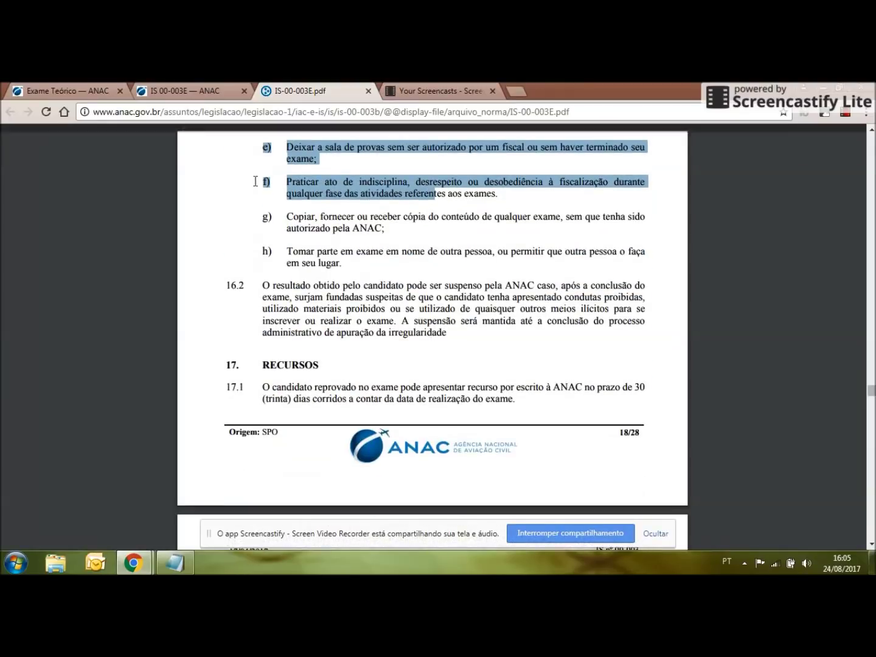
{"action": "left_click_drag", "start_coordinate": [266, 219], "coordinate": [492, 329]}
{"action": "left_click", "coordinate": [458, 338]}
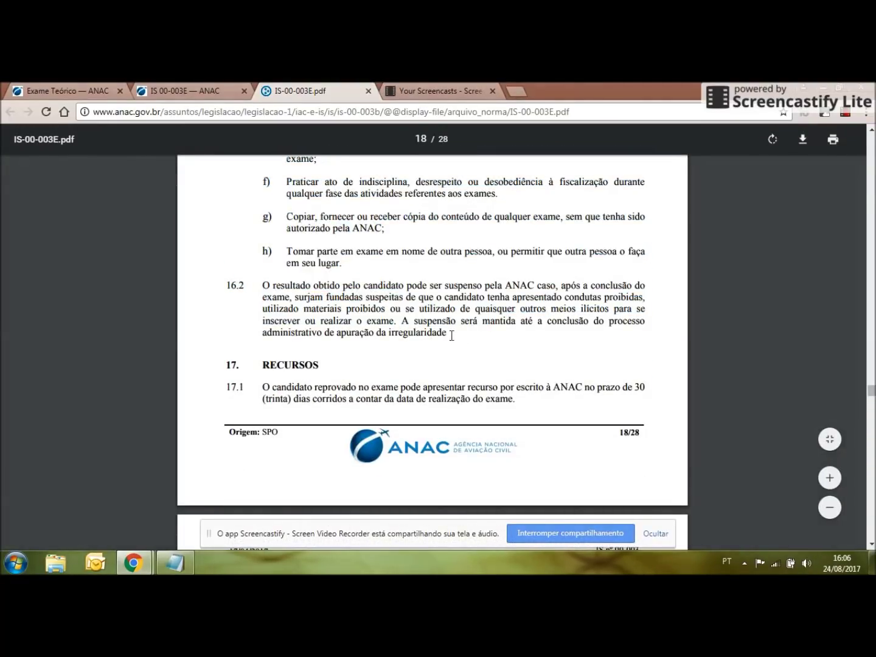
Step: Highlight the words on a failed candidate's right to appeal in 17.1 and the justification requirement in 17.4
{"action": "scroll", "coordinate": [443, 275], "scroll_direction": "down", "scroll_amount": 1}
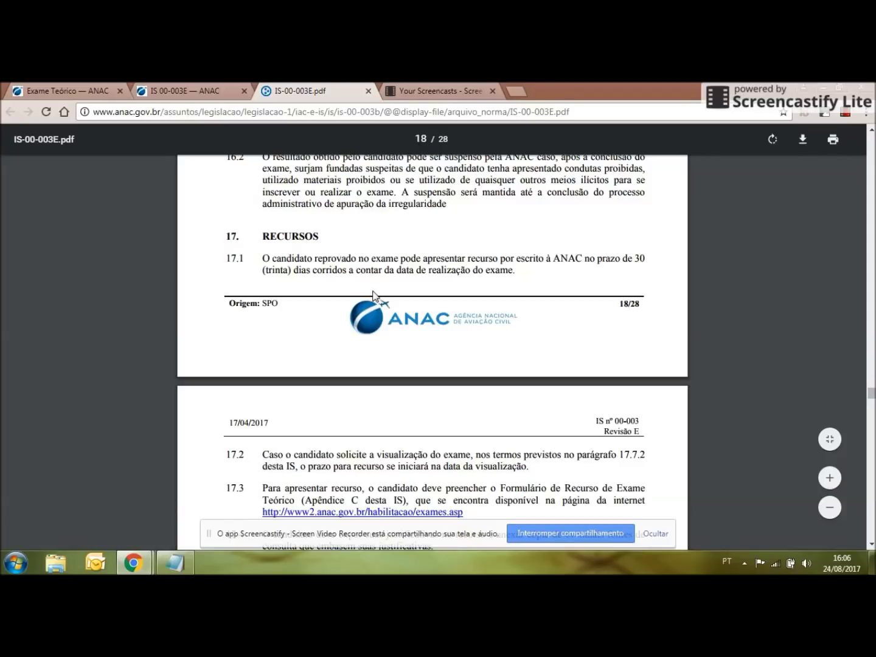
{"action": "left_click_drag", "start_coordinate": [317, 259], "coordinate": [482, 259]}
{"action": "scroll", "coordinate": [510, 274], "scroll_direction": "down", "scroll_amount": 3}
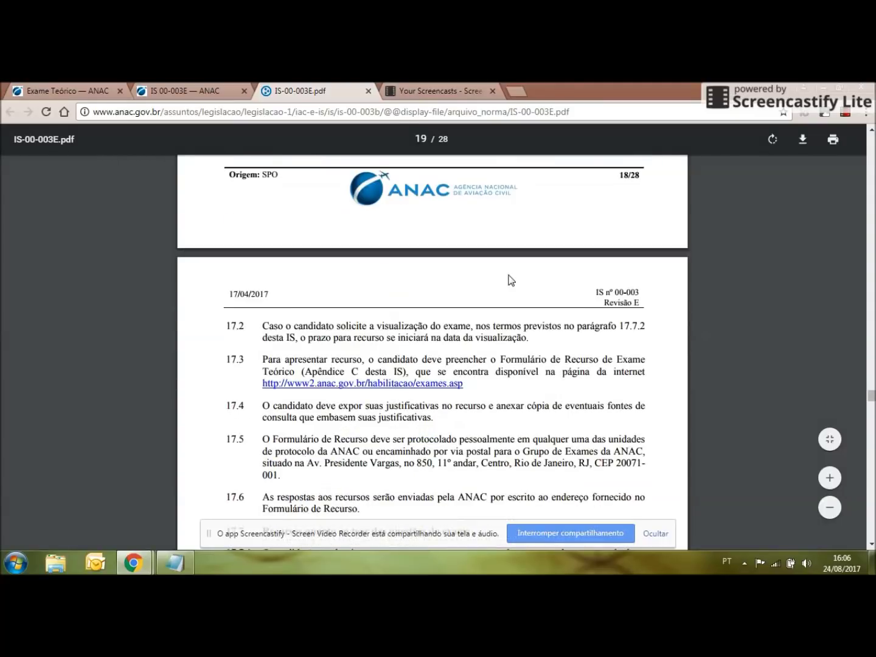
{"action": "scroll", "coordinate": [562, 300], "scroll_direction": "down", "scroll_amount": 2}
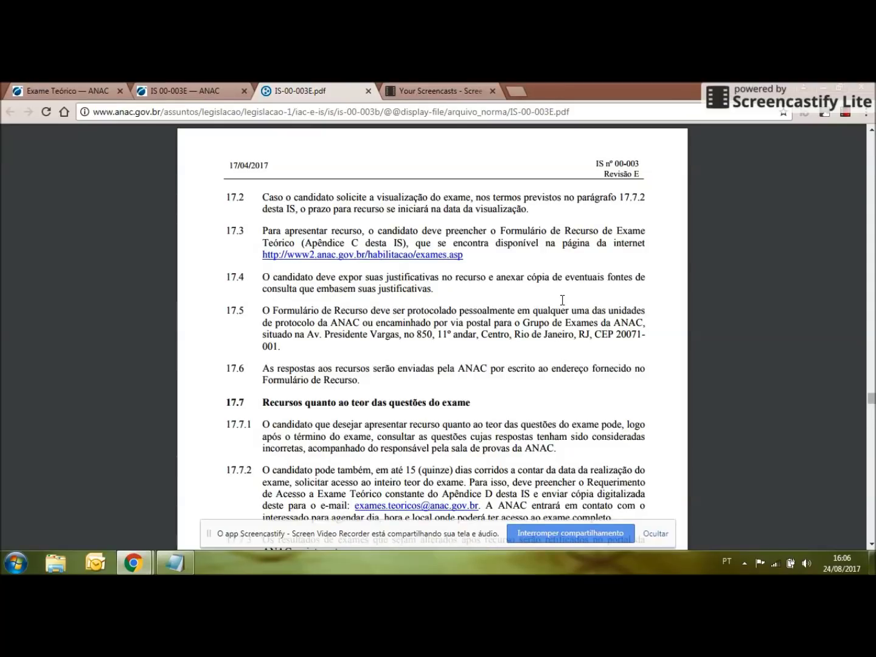
{"action": "left_click_drag", "start_coordinate": [366, 279], "coordinate": [445, 293]}
{"action": "left_click", "coordinate": [445, 293]}
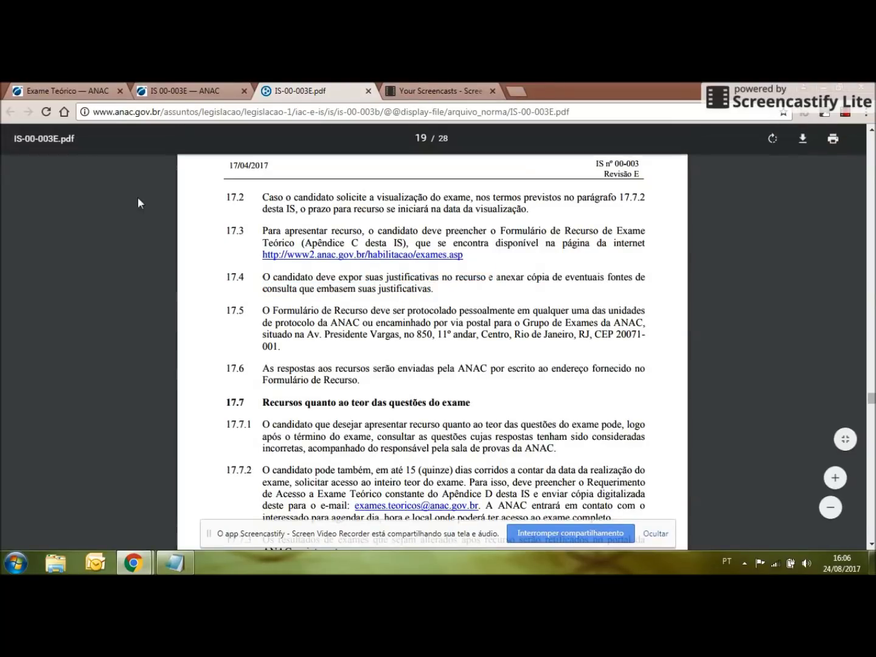
Step: Highlight the 17.7 heading on appeals about question content and the 17.8 heading on appeals for non-attendance
{"action": "scroll", "coordinate": [518, 315], "scroll_direction": "down", "scroll_amount": 3}
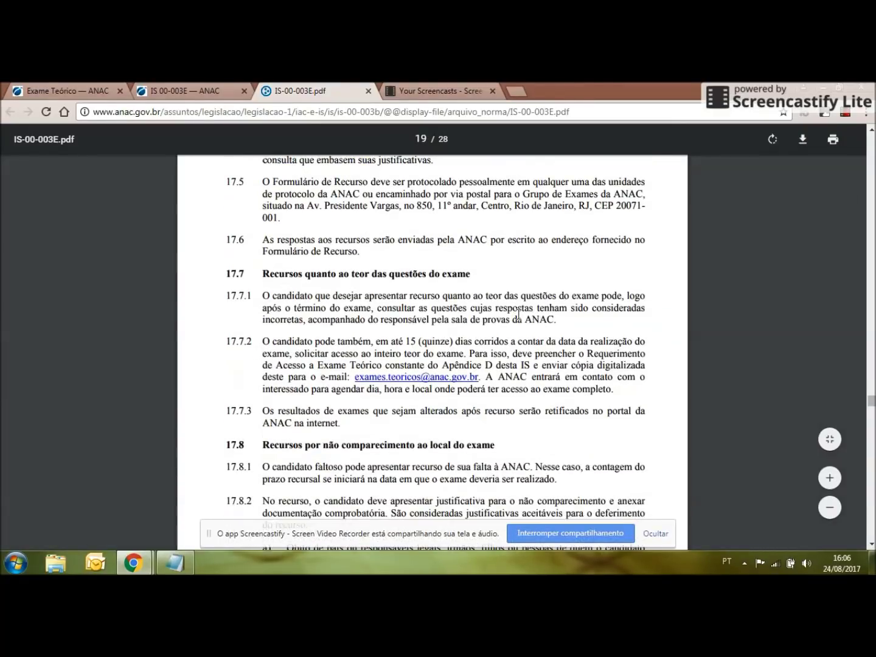
{"action": "left_click_drag", "start_coordinate": [254, 276], "coordinate": [485, 279]}
{"action": "left_click", "coordinate": [485, 279]}
{"action": "scroll", "coordinate": [516, 282], "scroll_direction": "down", "scroll_amount": 3}
{"action": "left_click_drag", "start_coordinate": [264, 315], "coordinate": [501, 312]}
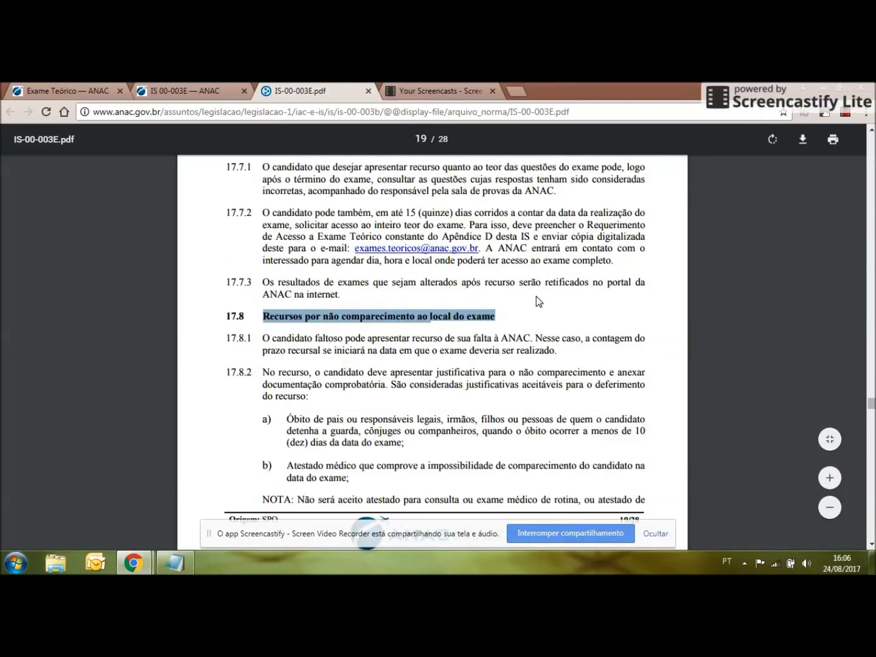
Step: Highlight the death of relatives item and Atestado médico in 17.8.2, plus the note on medical certificates that are not accepted
{"action": "scroll", "coordinate": [536, 297], "scroll_direction": "down", "scroll_amount": 1}
{"action": "left_click_drag", "start_coordinate": [287, 355], "coordinate": [413, 381]}
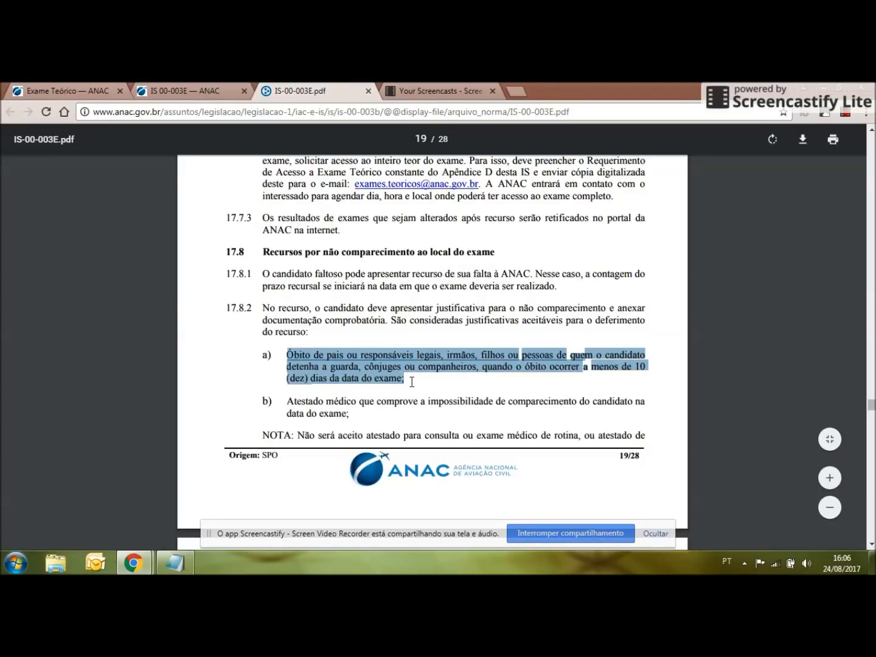
{"action": "left_click_drag", "start_coordinate": [292, 400], "coordinate": [367, 417]}
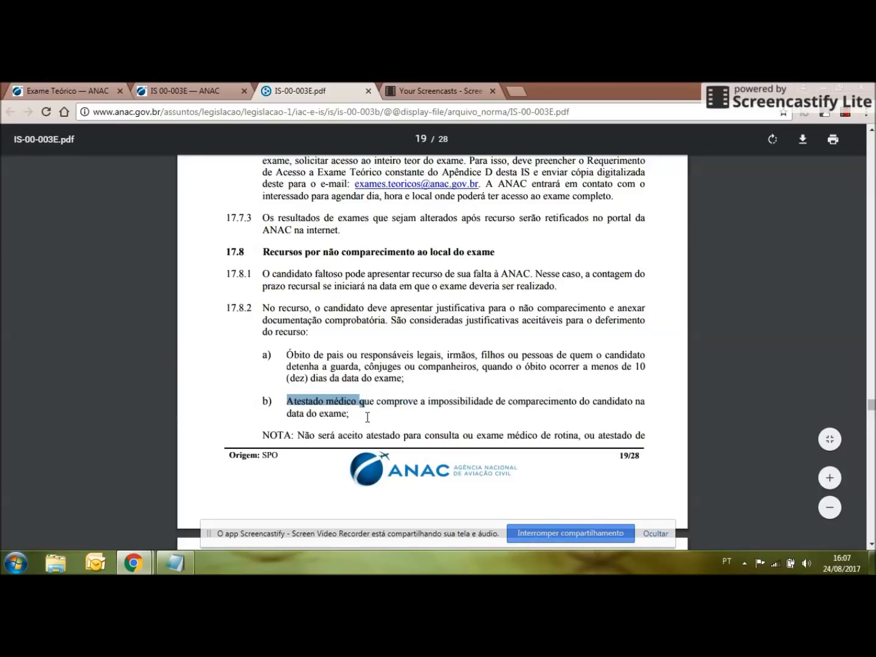
{"action": "left_click_drag", "start_coordinate": [298, 435], "coordinate": [646, 436]}
{"action": "scroll", "coordinate": [474, 403], "scroll_direction": "down", "scroll_amount": 4}
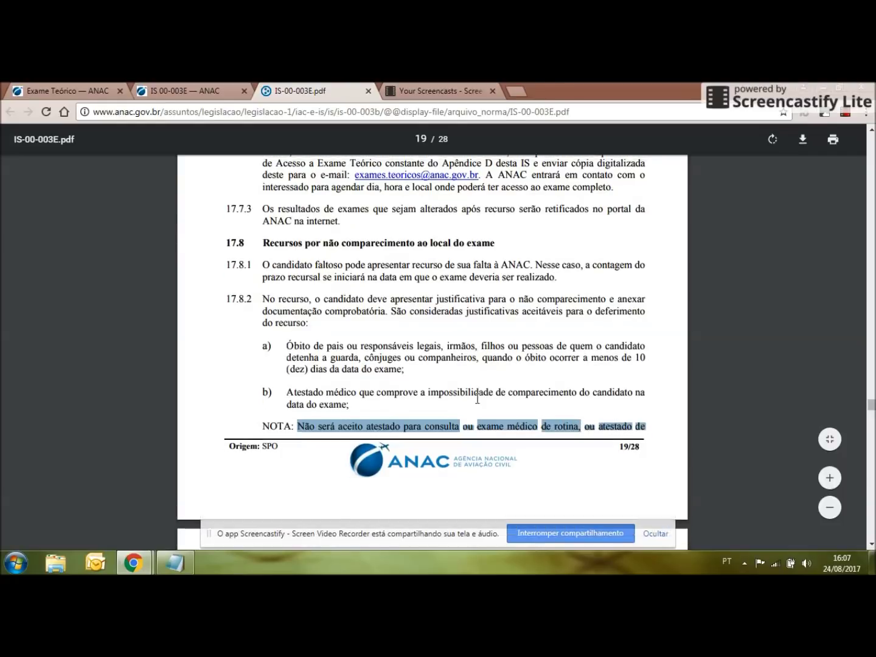
{"action": "triple_click", "coordinate": [329, 479]}
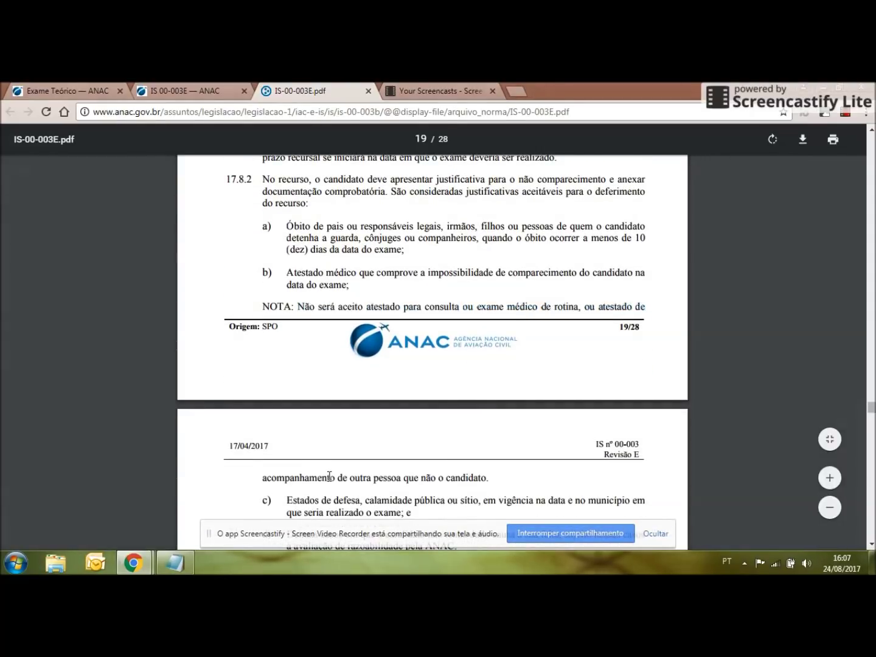
{"action": "left_click", "coordinate": [474, 419]}
Step: Highlight items c) and d) of 17.8.2, covering states of defense or public calamity and other cases beyond the candidate's control
{"action": "scroll", "coordinate": [472, 365], "scroll_direction": "down", "scroll_amount": 6}
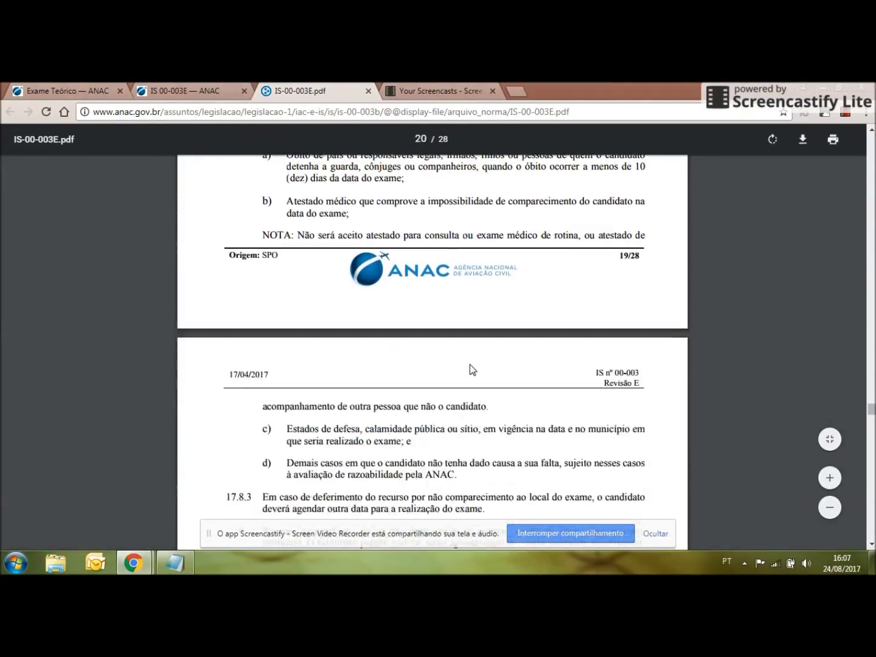
{"action": "left_click_drag", "start_coordinate": [285, 320], "coordinate": [413, 328]}
{"action": "left_click_drag", "start_coordinate": [287, 342], "coordinate": [449, 354]}
{"action": "left_click", "coordinate": [490, 364]}
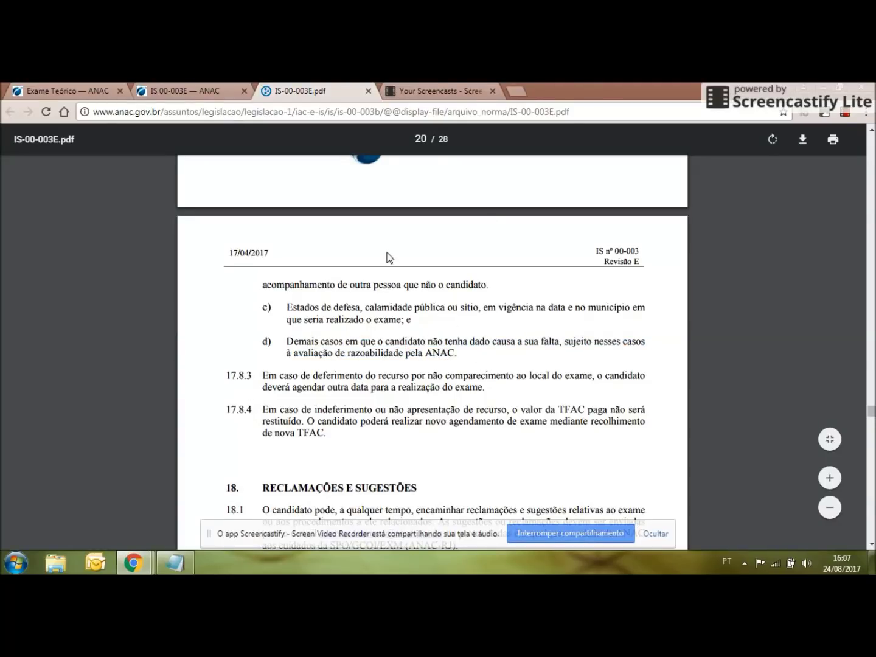
Step: Highlight the section 18 heading, Reclamações e Sugestões, and the contact e-mail for complaints in 18.1
{"action": "scroll", "coordinate": [387, 256], "scroll_direction": "down", "scroll_amount": 2}
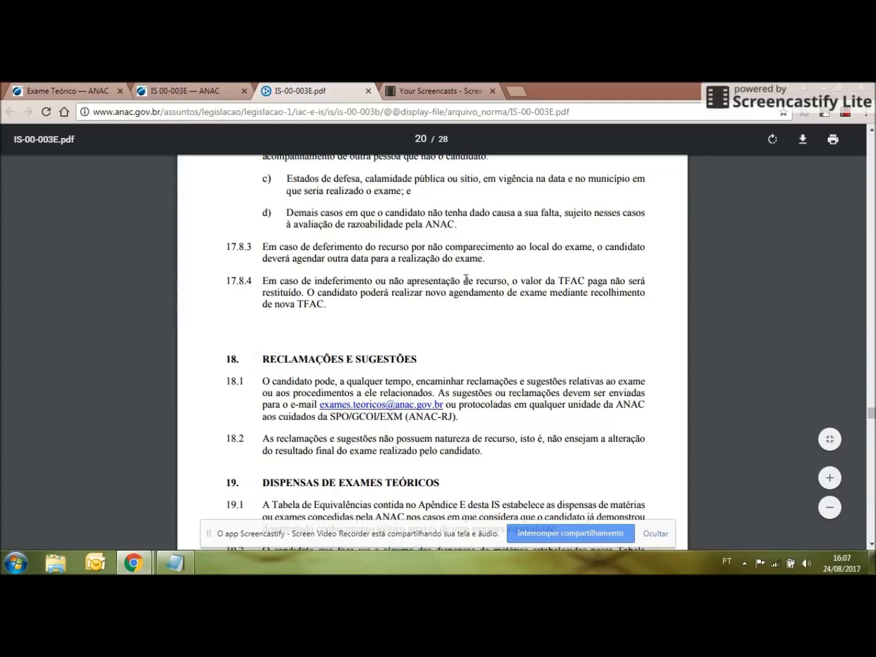
{"action": "scroll", "coordinate": [464, 280], "scroll_direction": "down", "scroll_amount": 1}
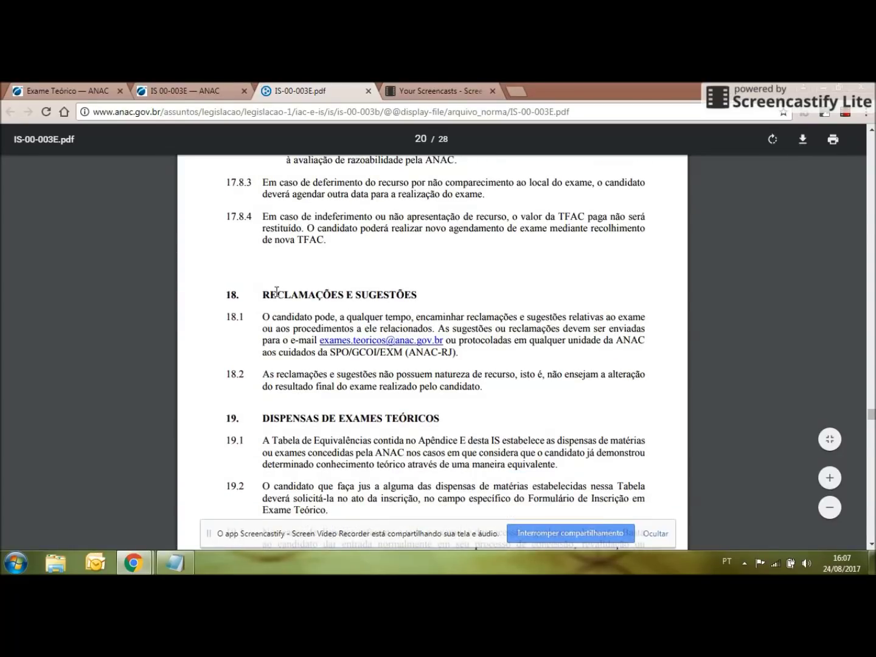
{"action": "left_click_drag", "start_coordinate": [269, 293], "coordinate": [464, 297]}
{"action": "left_click_drag", "start_coordinate": [458, 342], "coordinate": [321, 341]}
{"action": "left_click", "coordinate": [287, 320]}
{"action": "scroll", "coordinate": [293, 323], "scroll_direction": "down", "scroll_amount": 2}
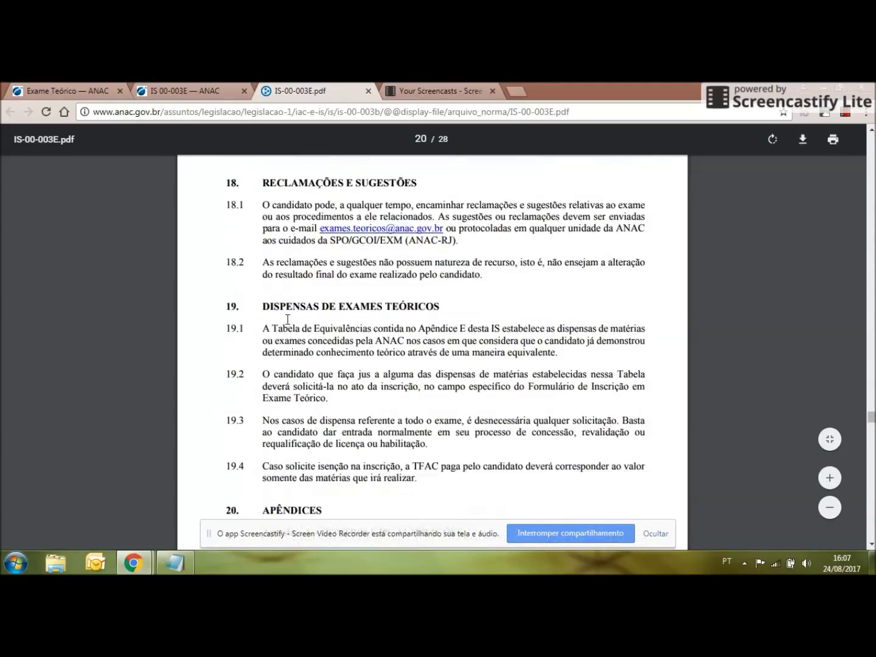
Step: Highlight the section 19 heading, Dispensas de Exames Teóricos, and the opening reference to the Tabela de Equivalências in 19.1
{"action": "left_click_drag", "start_coordinate": [269, 286], "coordinate": [461, 287]}
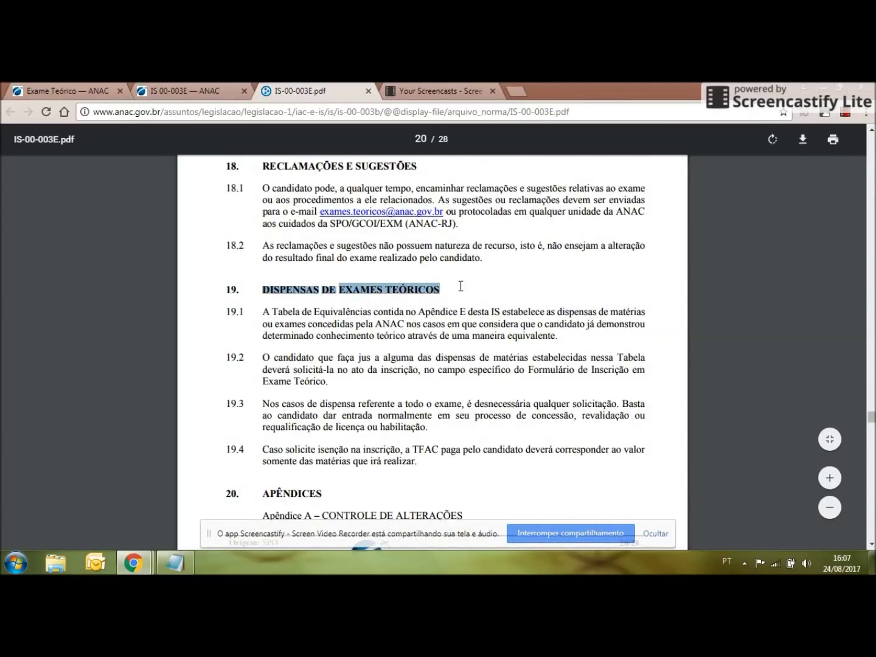
{"action": "left_click", "coordinate": [453, 296]}
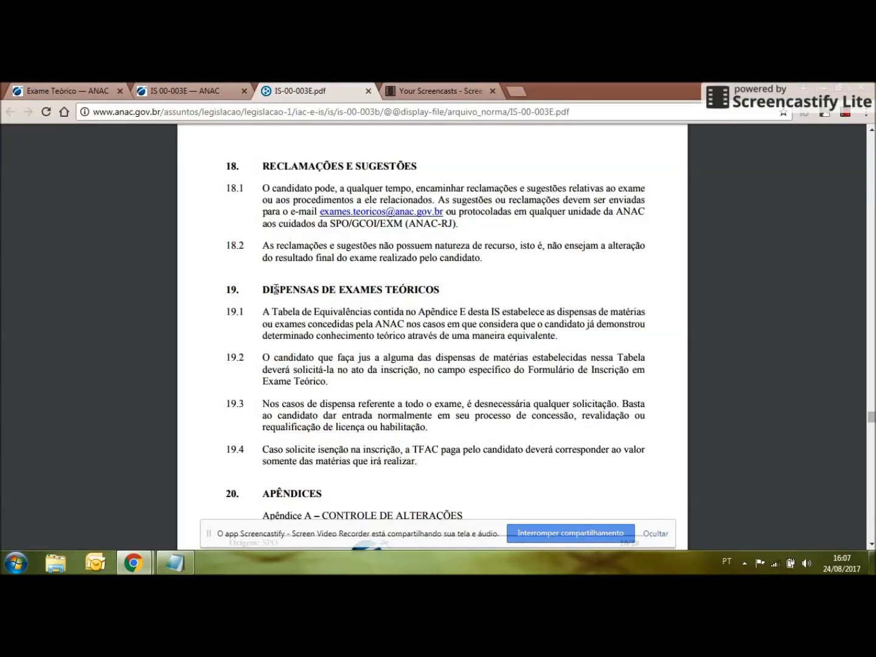
{"action": "left_click_drag", "start_coordinate": [262, 312], "coordinate": [416, 311]}
Step: Look through the final provisions and the appendices with the registration, appeal and exam access forms, and return to the document's first page
{"action": "scroll", "coordinate": [426, 358], "scroll_direction": "down", "scroll_amount": 4}
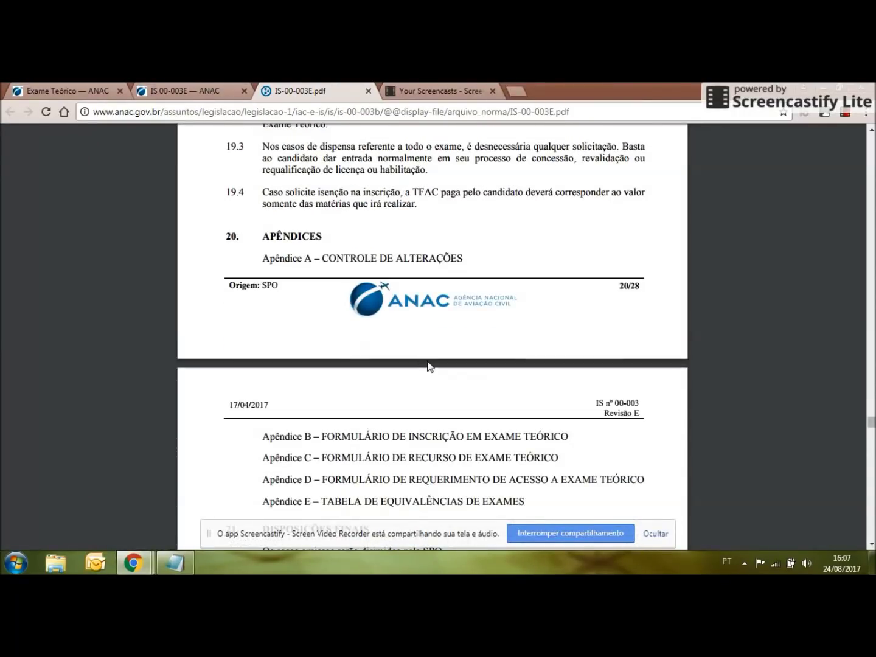
{"action": "scroll", "coordinate": [428, 367], "scroll_direction": "down", "scroll_amount": 4}
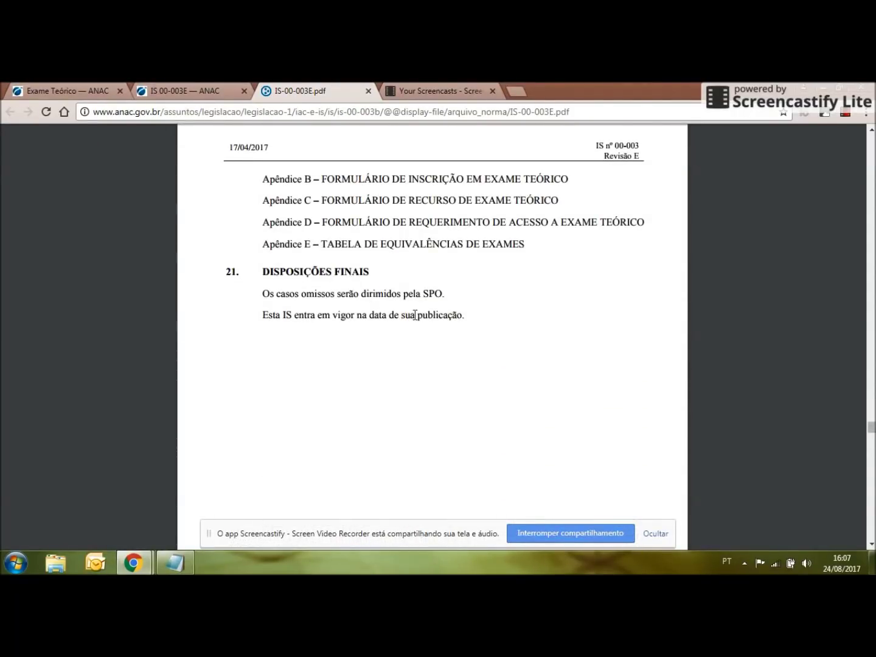
{"action": "scroll", "coordinate": [469, 296], "scroll_direction": "down", "scroll_amount": 8}
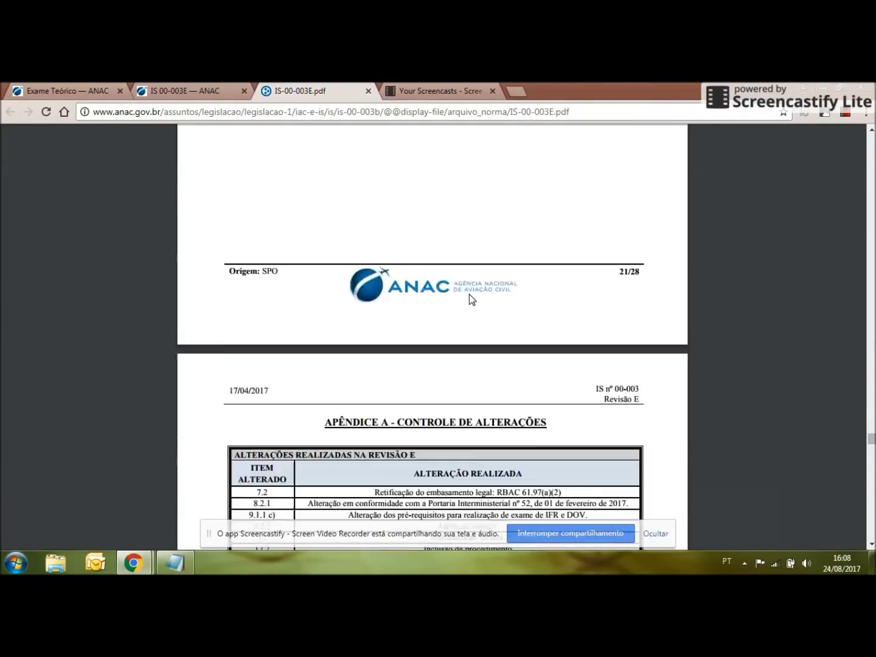
{"action": "scroll", "coordinate": [469, 294], "scroll_direction": "down", "scroll_amount": 2}
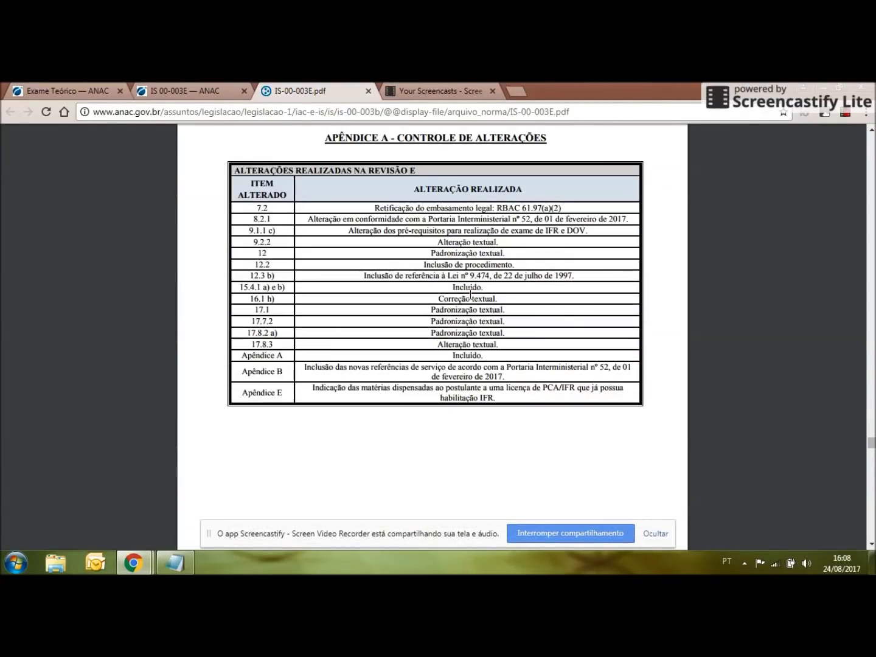
{"action": "scroll", "coordinate": [536, 256], "scroll_direction": "down", "scroll_amount": 7}
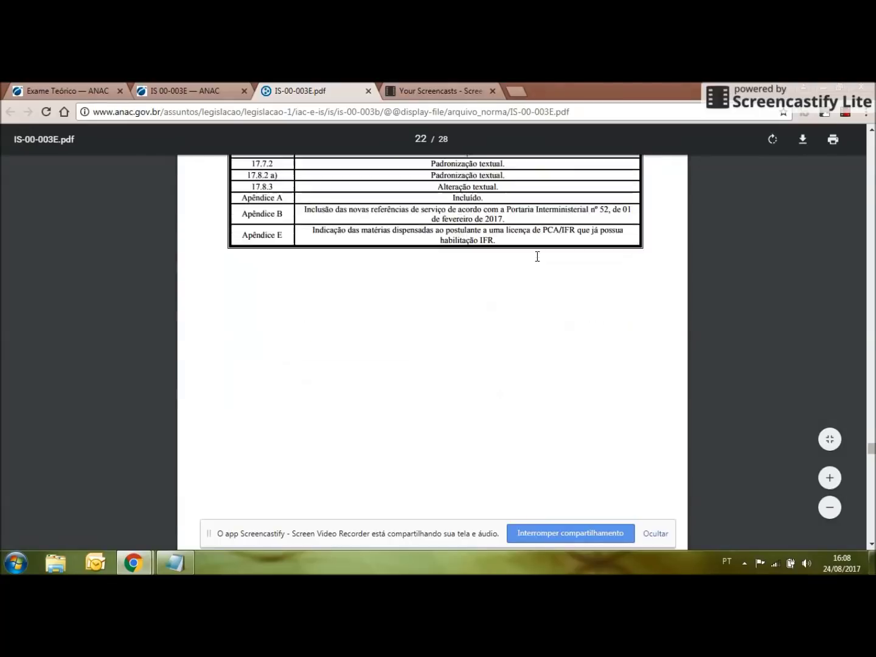
{"action": "scroll", "coordinate": [536, 259], "scroll_direction": "down", "scroll_amount": 8}
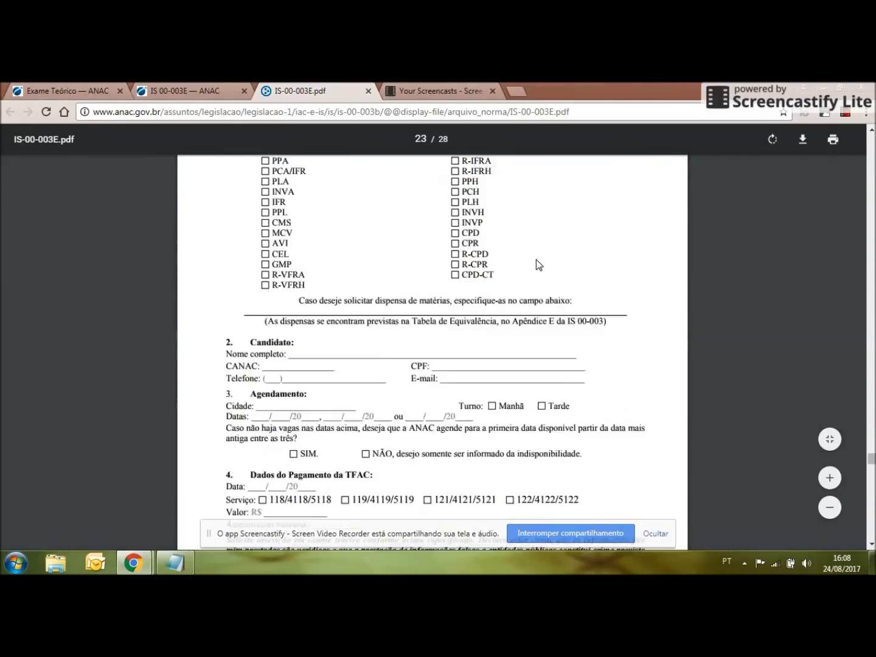
{"action": "scroll", "coordinate": [541, 265], "scroll_direction": "down", "scroll_amount": 10}
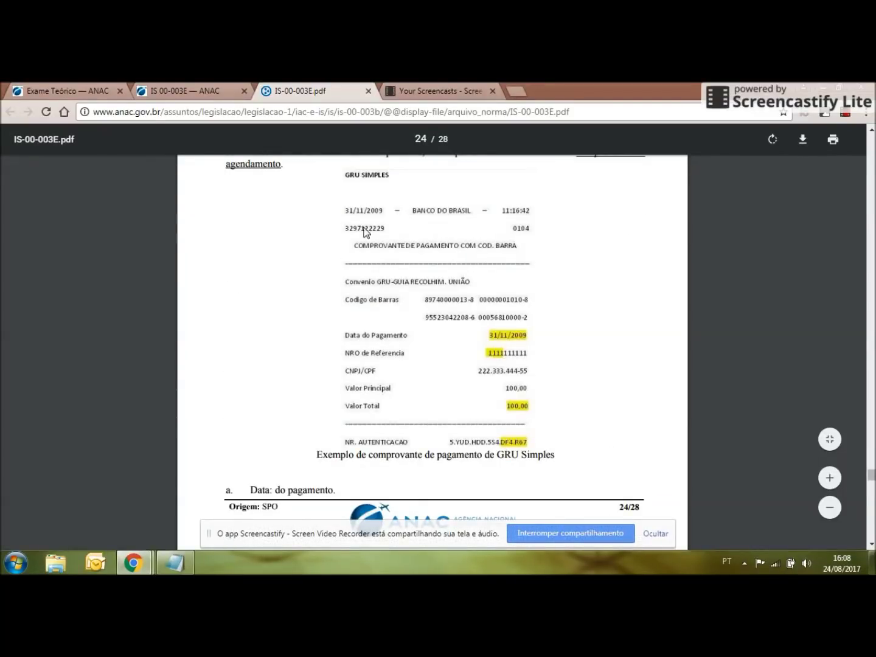
{"action": "scroll", "coordinate": [567, 364], "scroll_direction": "down", "scroll_amount": 7}
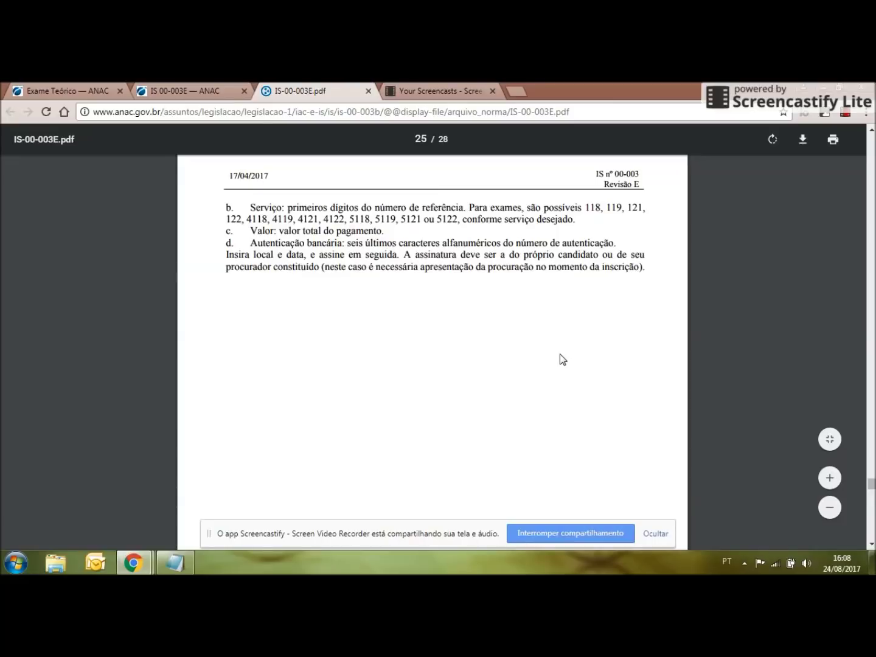
{"action": "scroll", "coordinate": [424, 419], "scroll_direction": "down", "scroll_amount": 10}
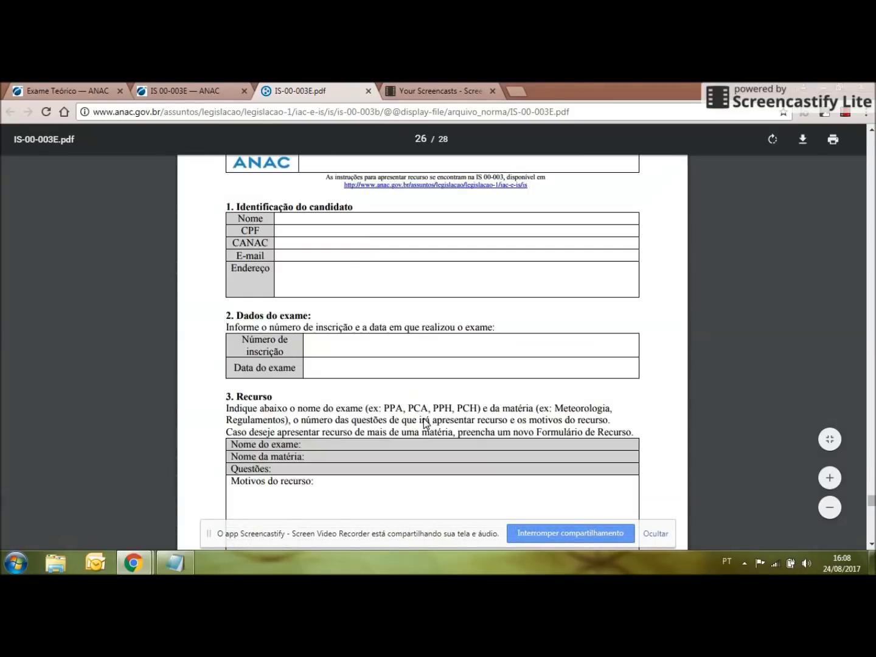
{"action": "scroll", "coordinate": [423, 413], "scroll_direction": "down", "scroll_amount": 4}
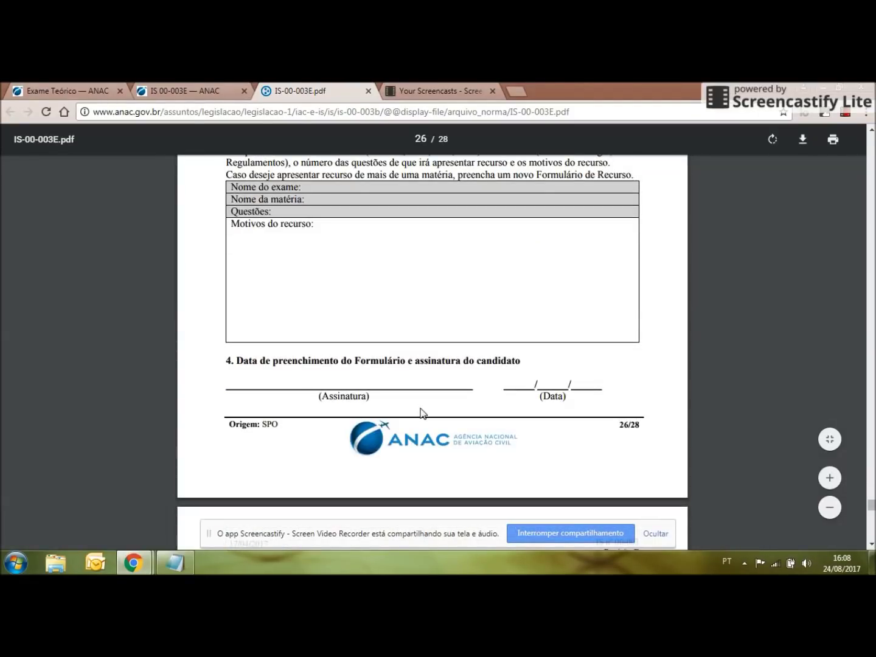
{"action": "scroll", "coordinate": [451, 411], "scroll_direction": "down", "scroll_amount": 6}
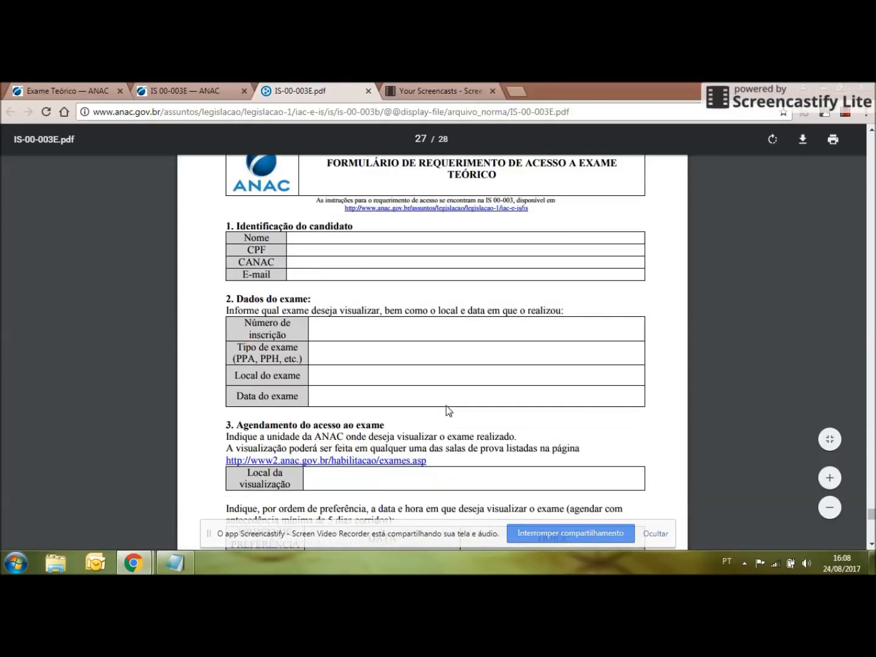
{"action": "scroll", "coordinate": [423, 356], "scroll_direction": "up", "scroll_amount": 20}
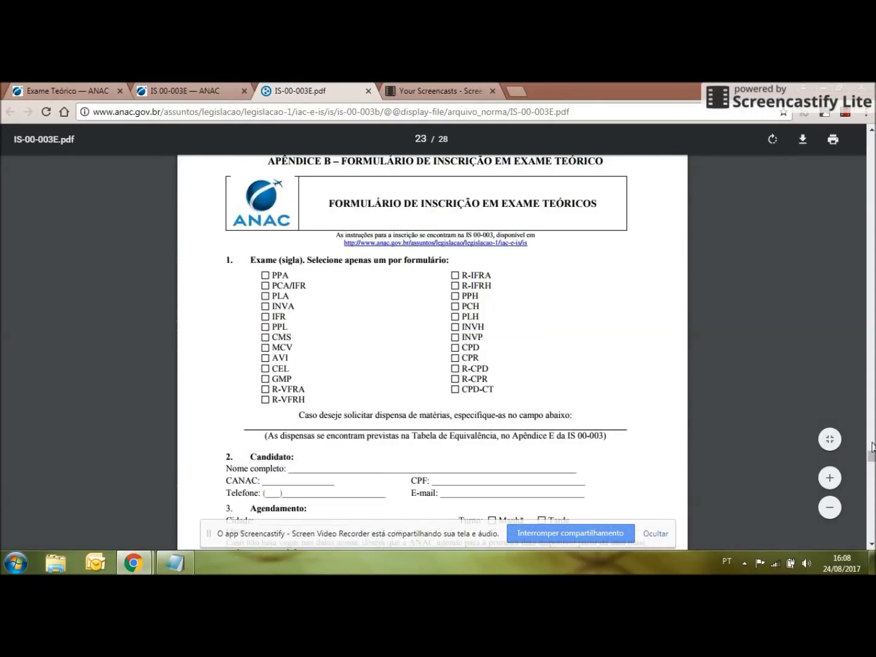
{"action": "left_click_drag", "start_coordinate": [871, 458], "coordinate": [872, 141]}
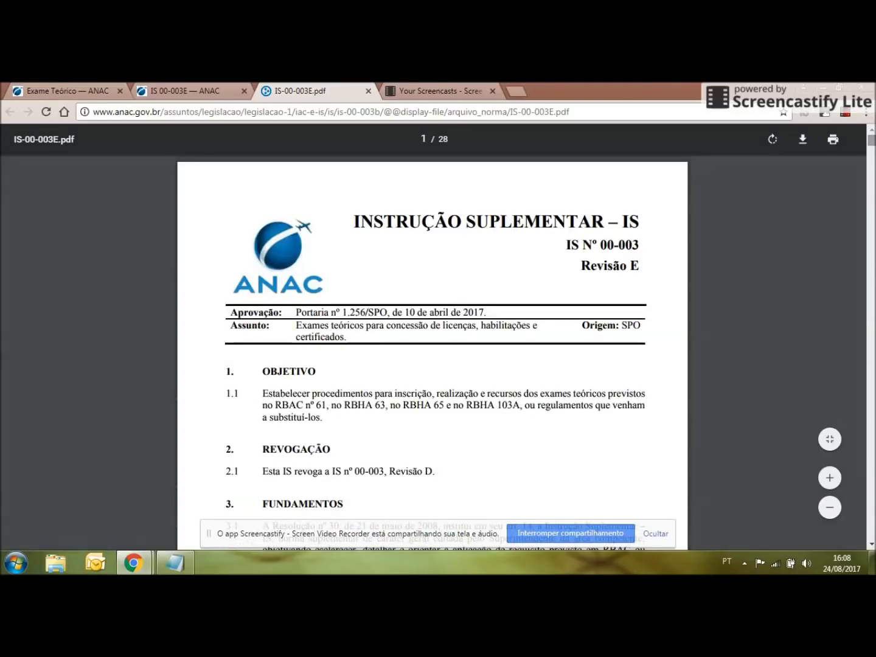